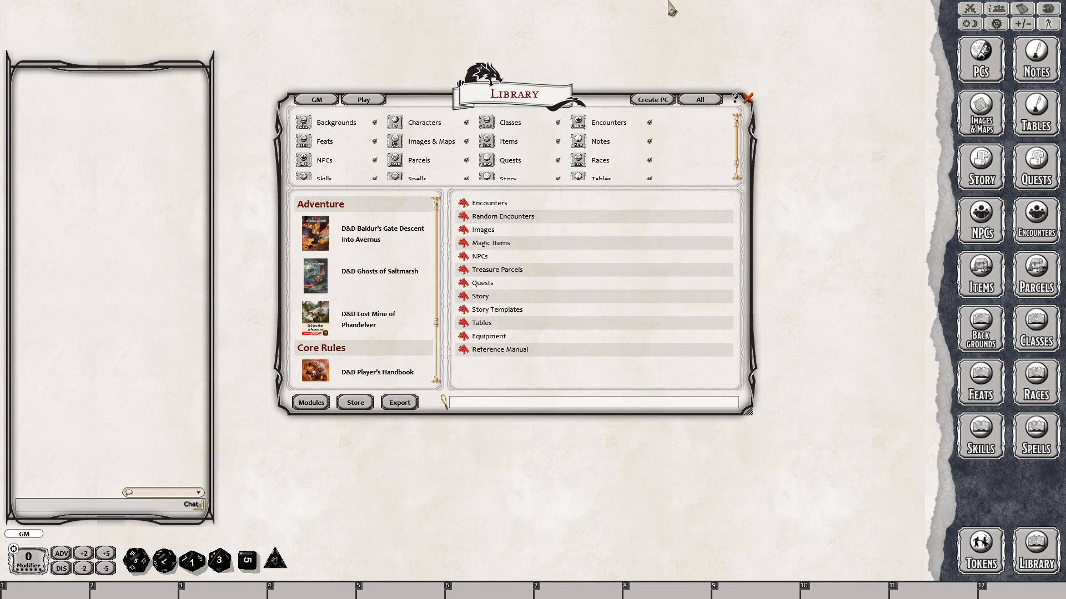
Search the data modules by name for "avern", check the matching Descent into Avernus modules, and close the module and library windows.
click(311, 402)
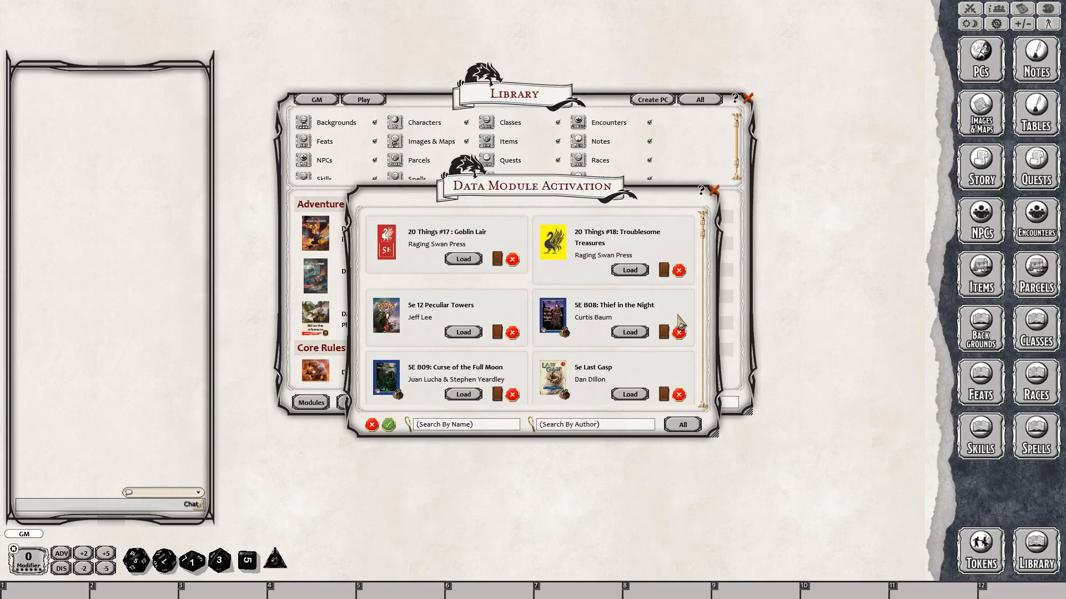
click(479, 426)
text(aver)
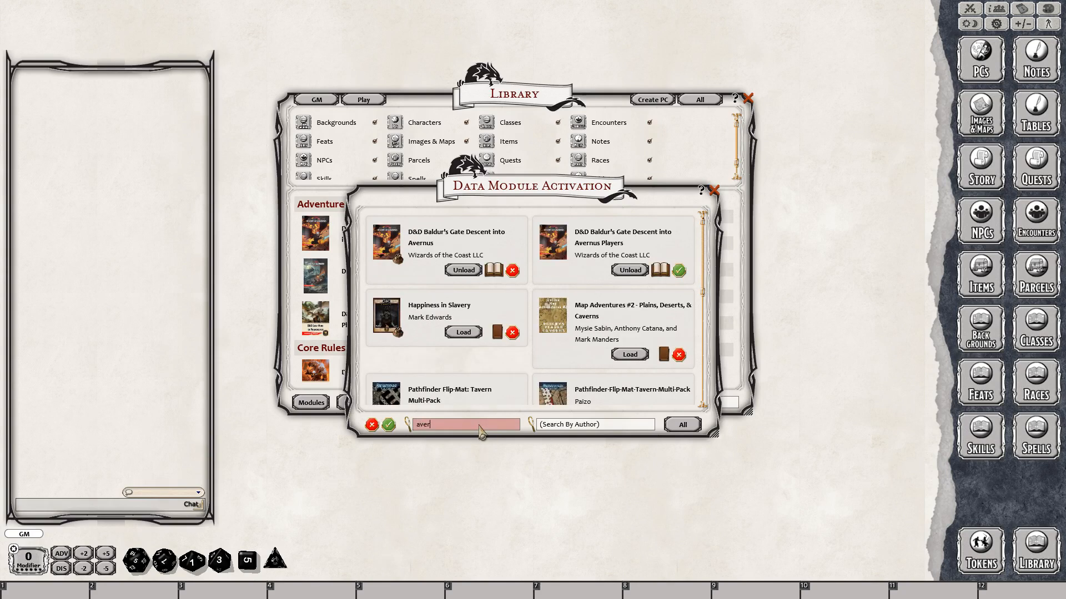
text(n)
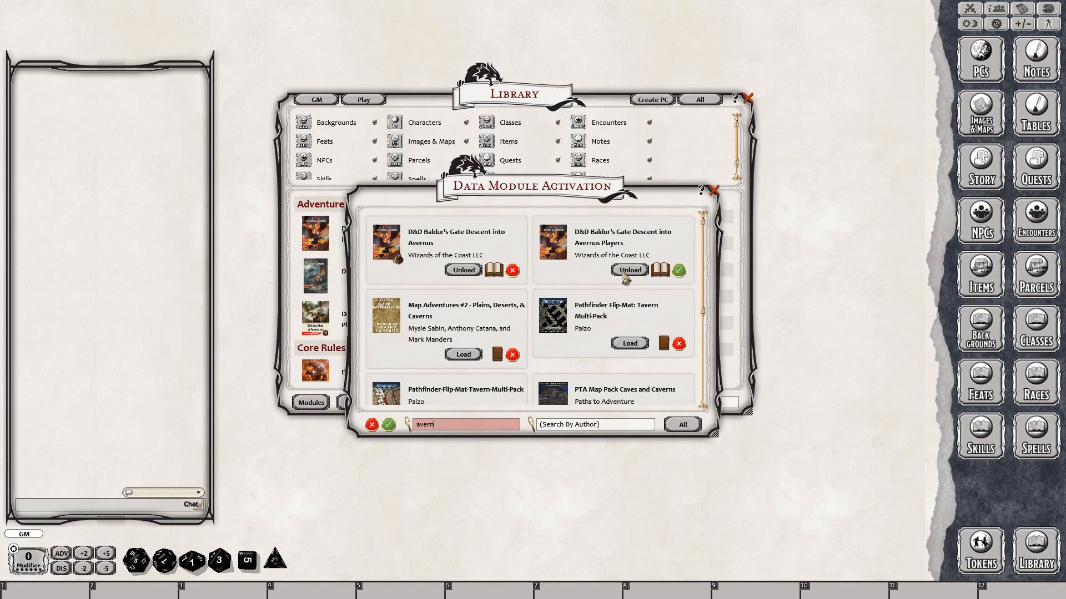
click(715, 192)
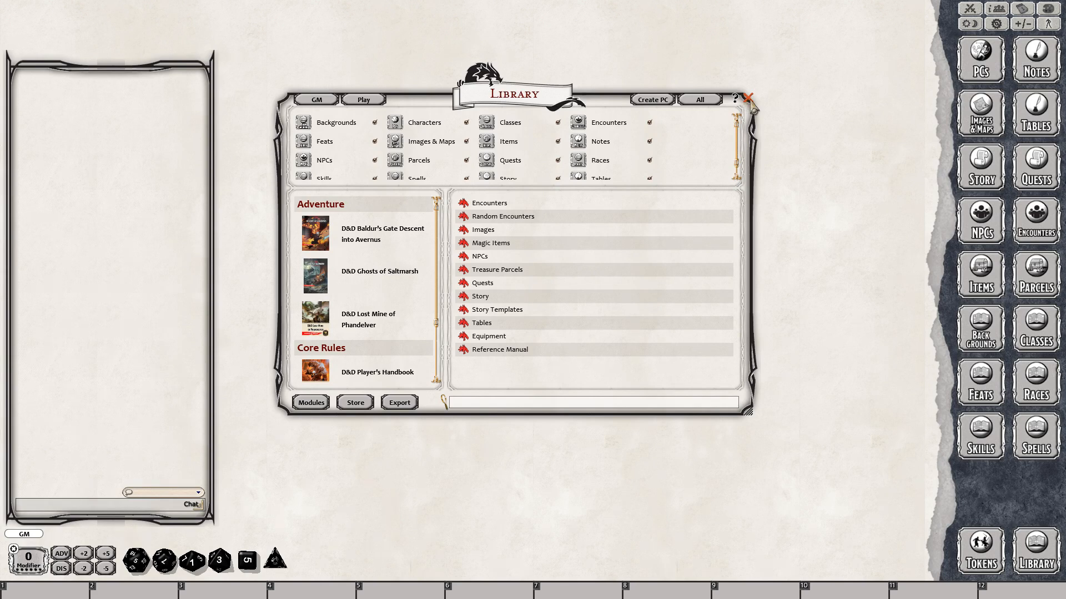
click(748, 99)
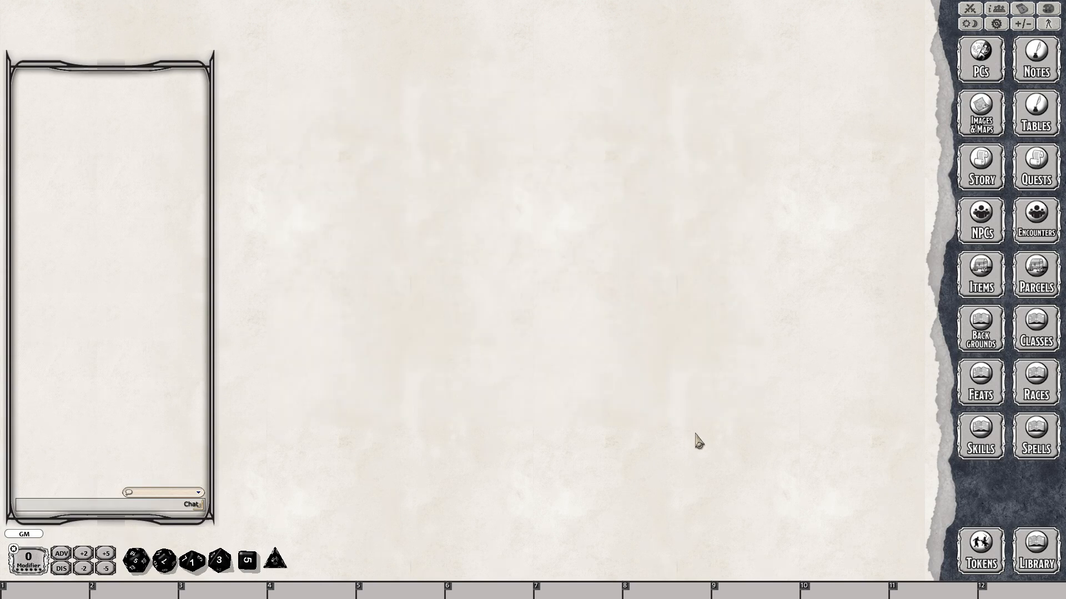
Open the game options, move the window clear of the desktop centre, and set the desktop decal image to DIA 1.
click(997, 25)
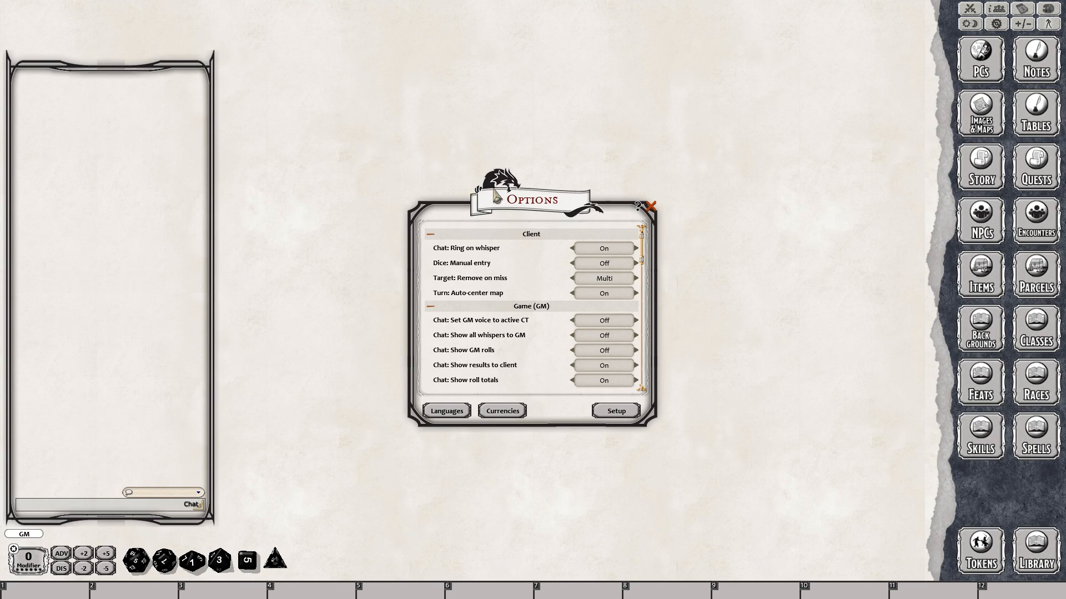
drag(497, 189, 906, 208)
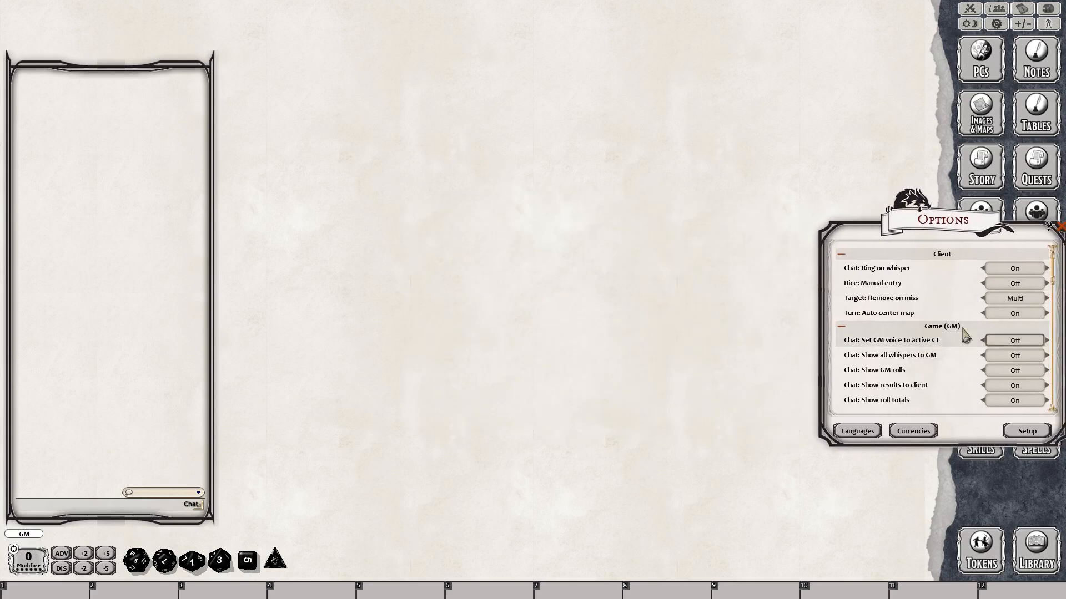
scroll(943, 333, down, 3)
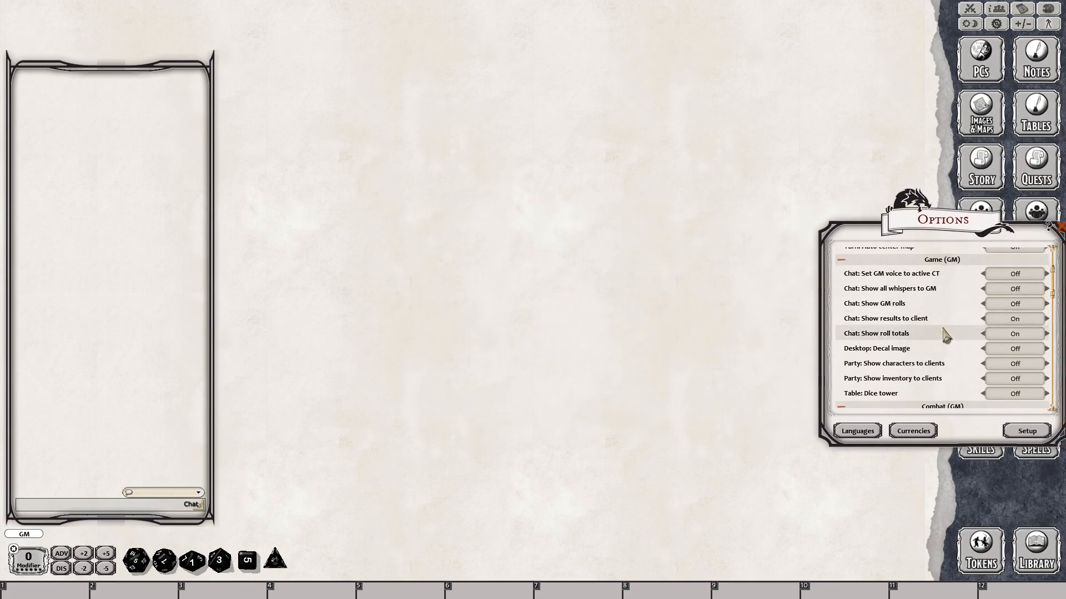
click(1026, 350)
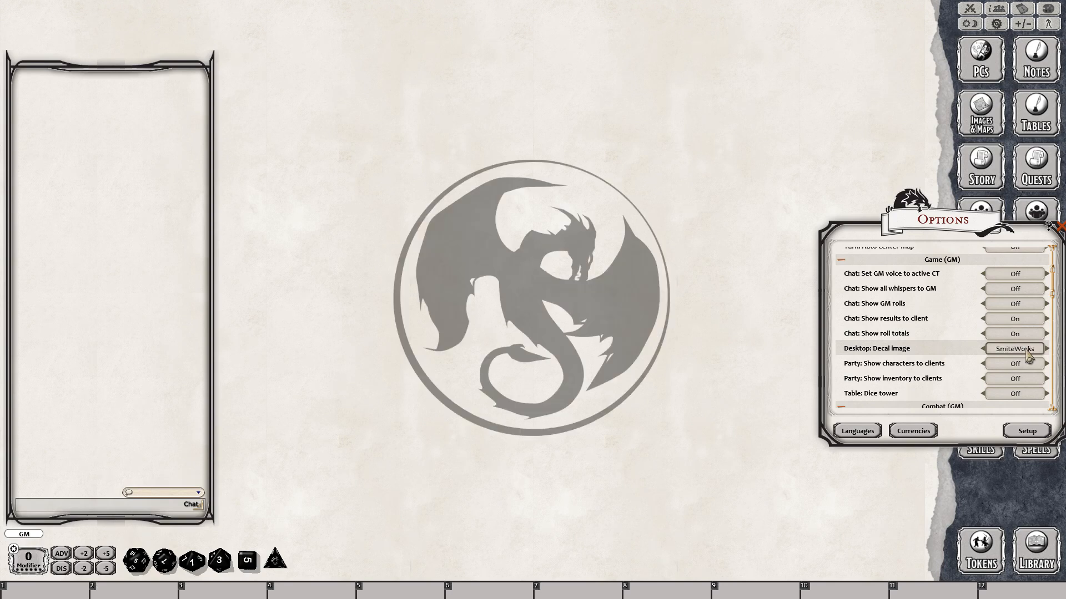
click(1026, 350)
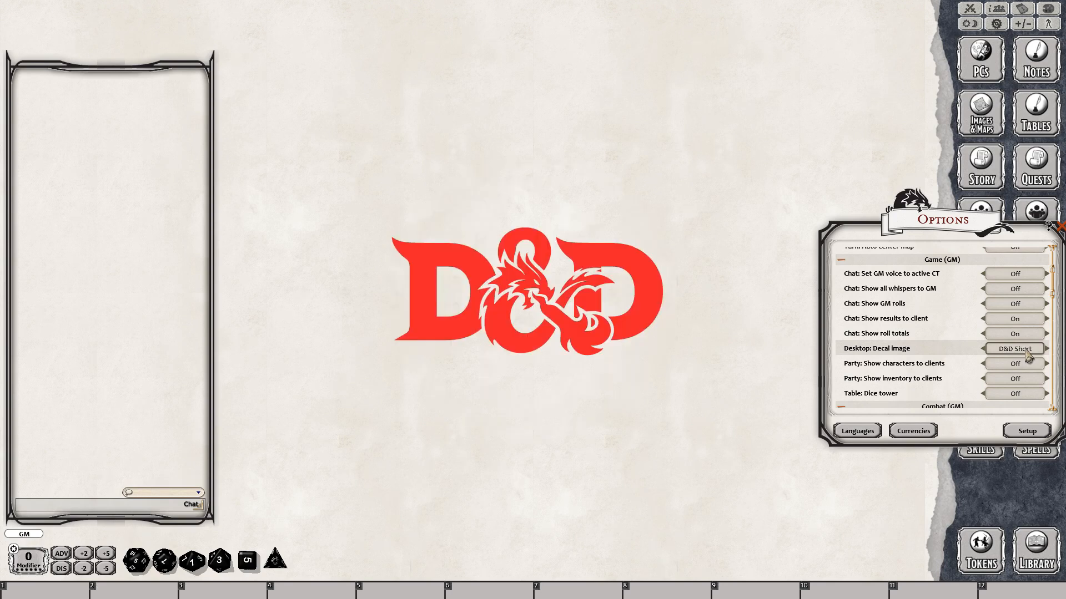
click(1028, 358)
click(1028, 358)
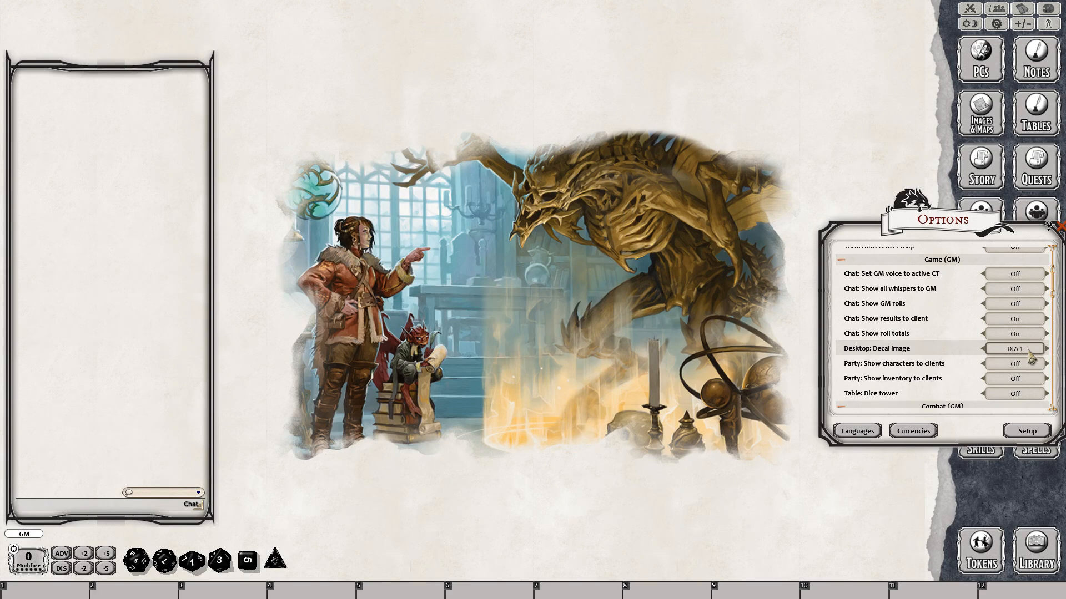
Preview the desktop decal images DIA 2 through DIA 6 one after another.
click(1028, 352)
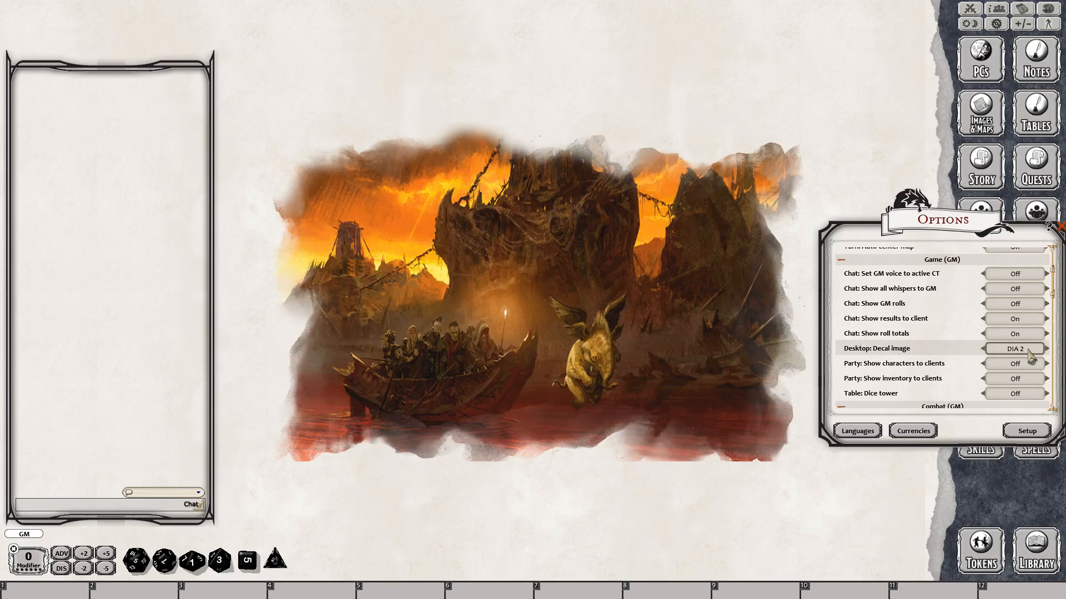
click(1030, 356)
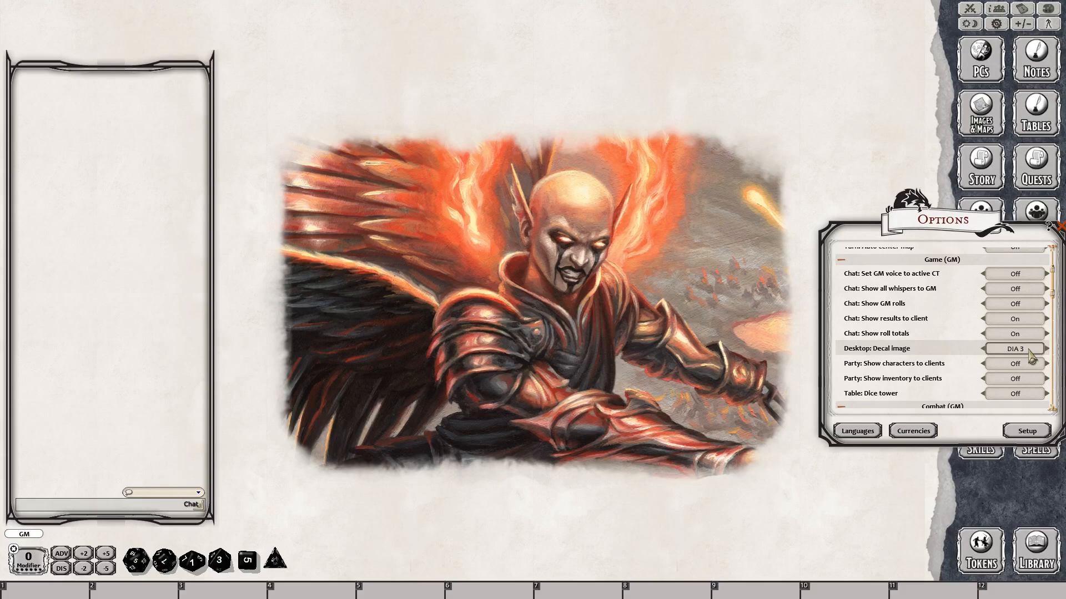
click(1029, 356)
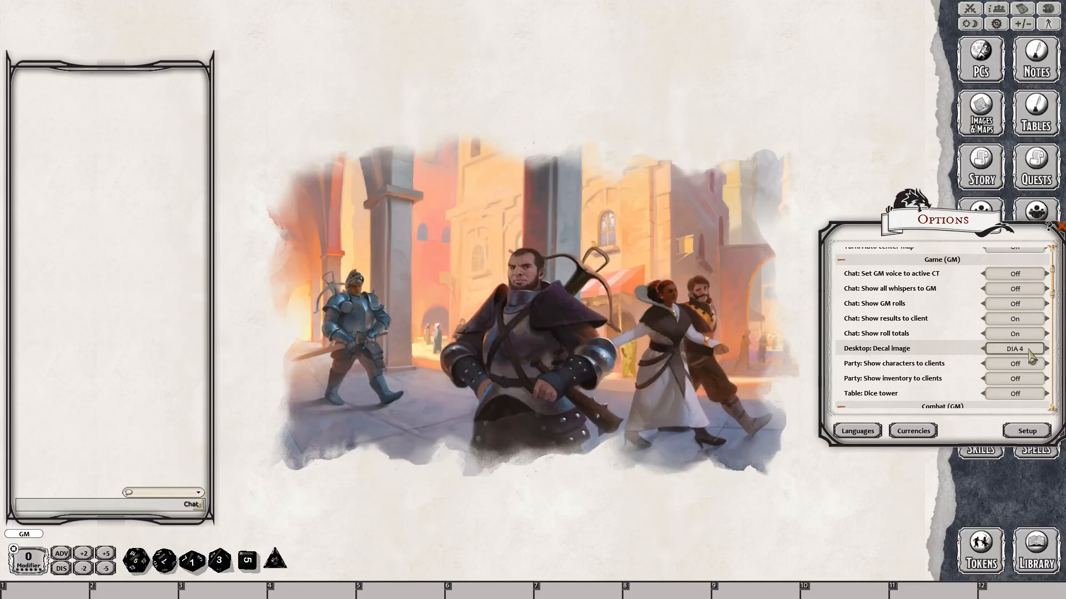
click(1030, 356)
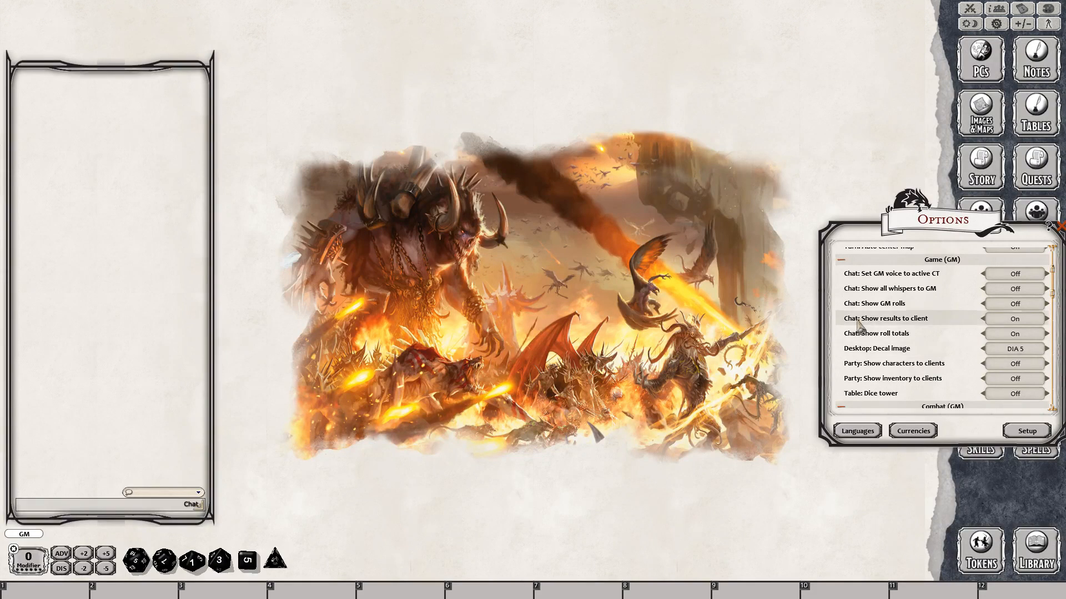
click(1019, 354)
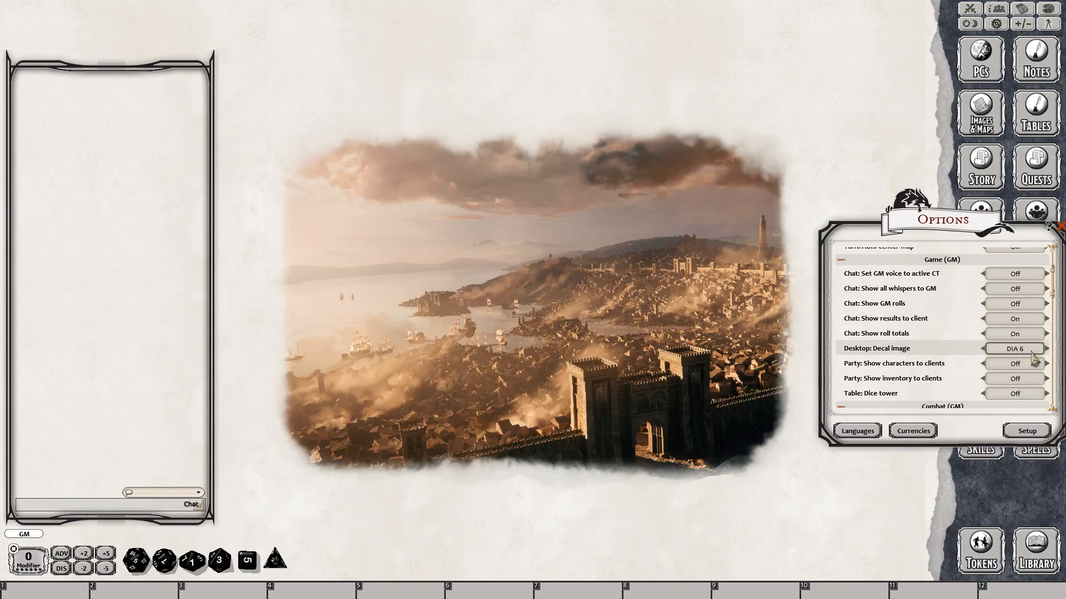
Set the desktop decal image to DIA 4 and close the options.
click(1031, 355)
click(1029, 356)
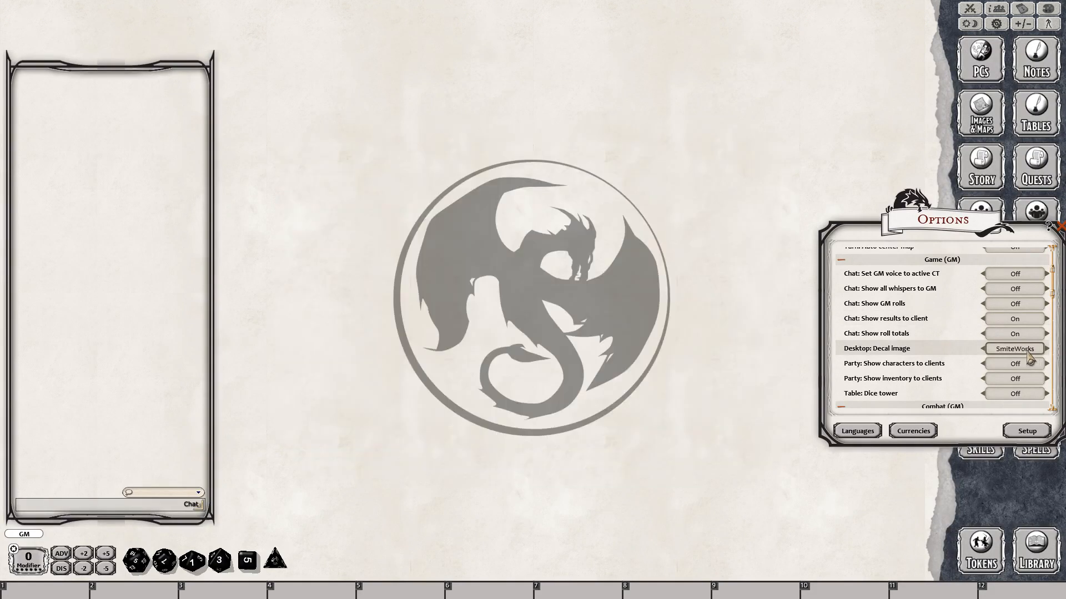
click(1028, 356)
click(1028, 356)
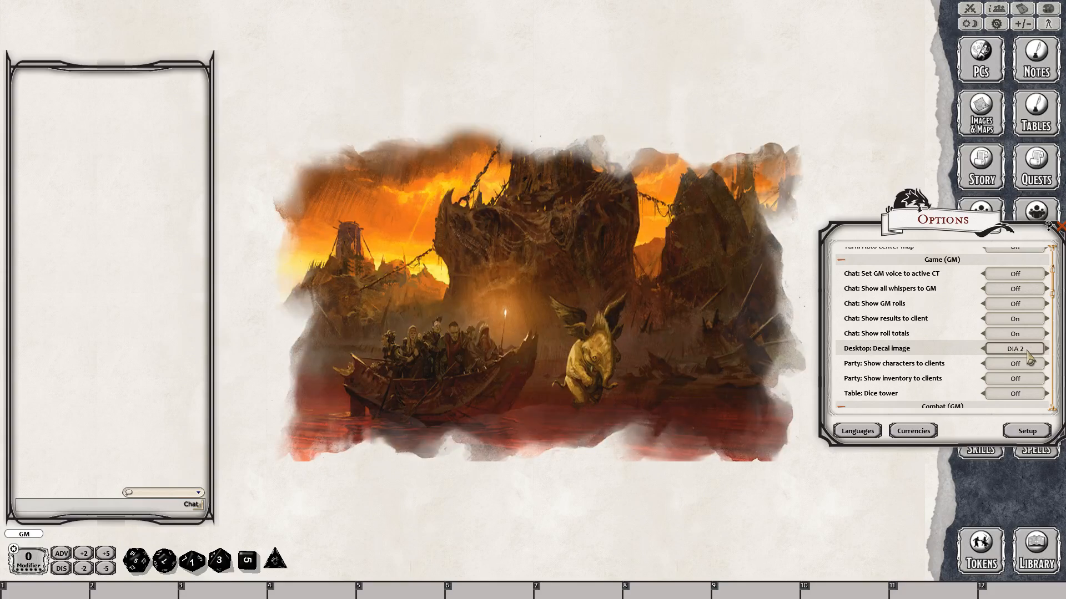
click(1029, 355)
click(1028, 356)
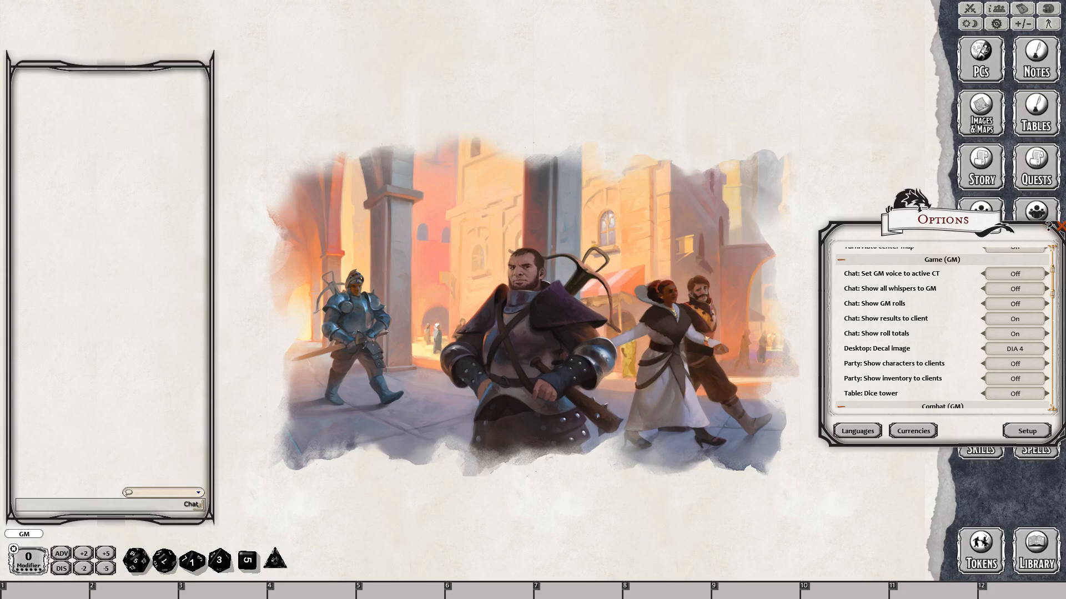
click(1060, 227)
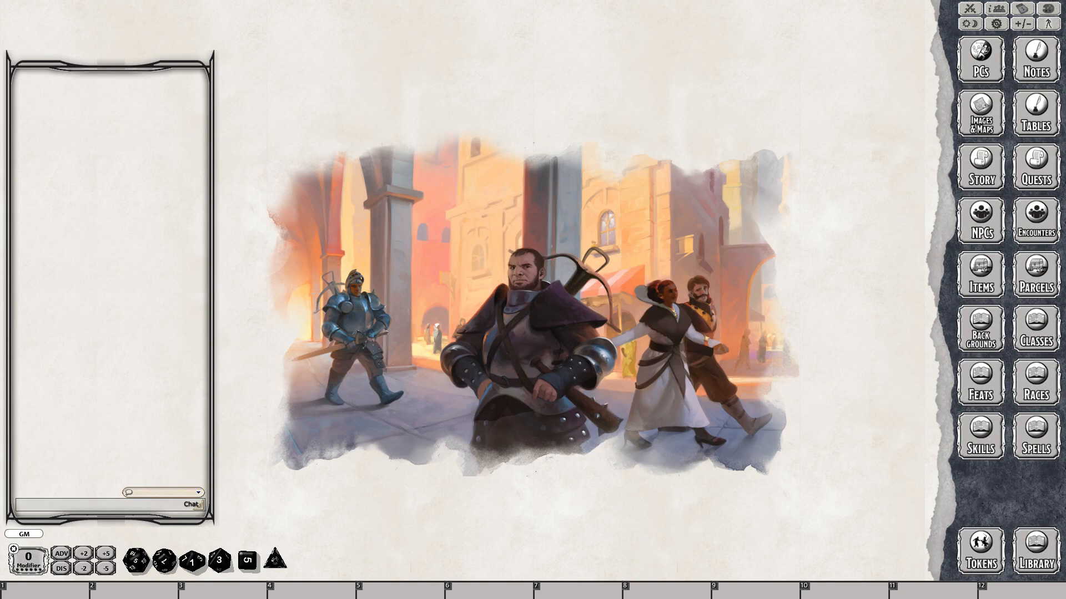
Open the D&D Baldur's Gate Descent into Avernus Players module in the library and view its list of tables.
click(1047, 561)
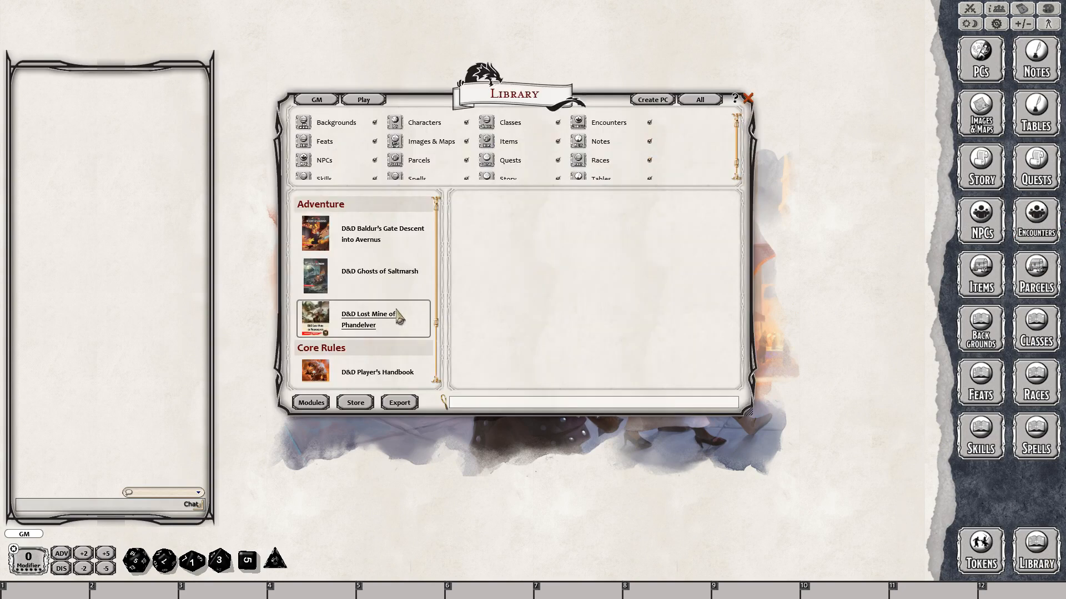
scroll(399, 344, down, 3)
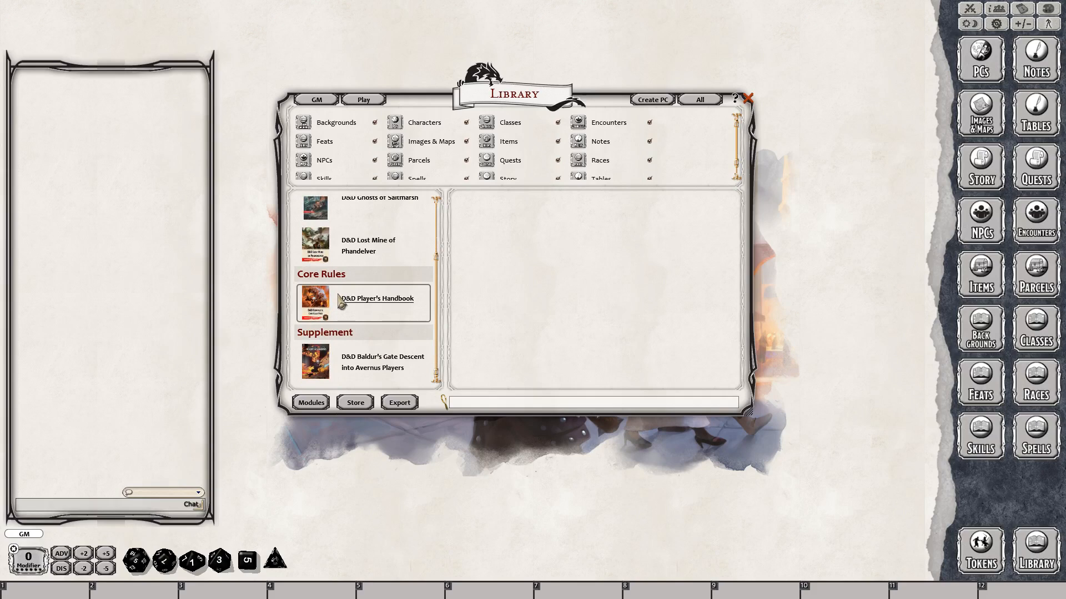
click(400, 358)
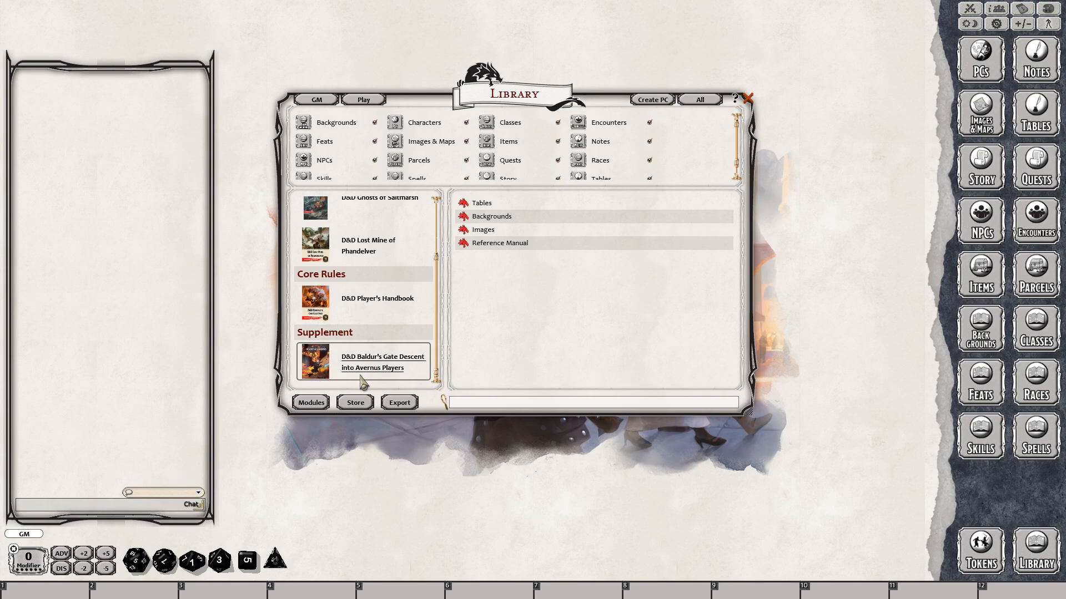
click(482, 202)
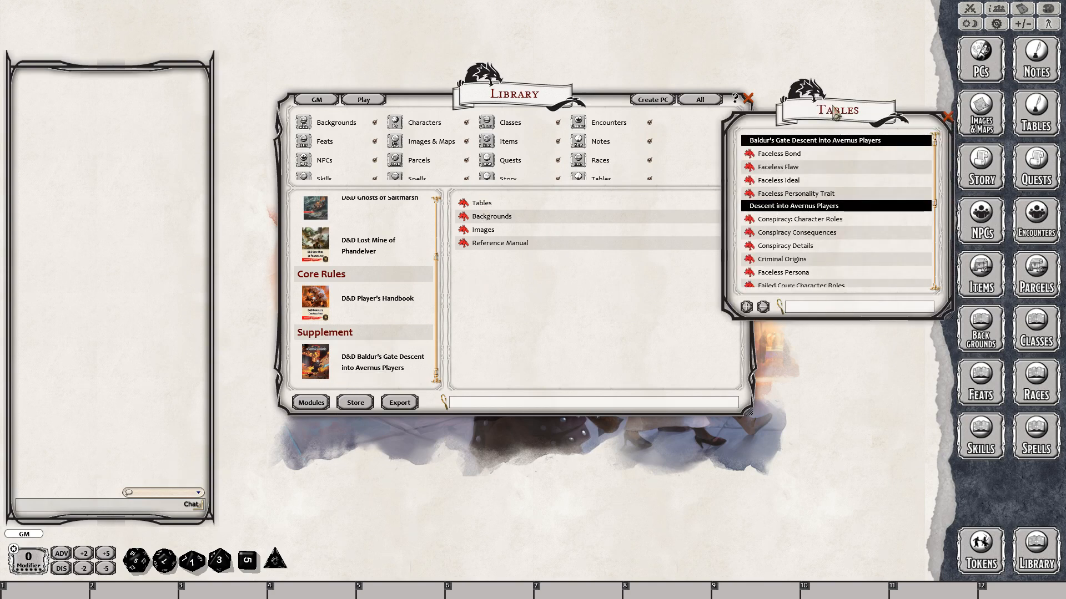
drag(834, 113, 804, 157)
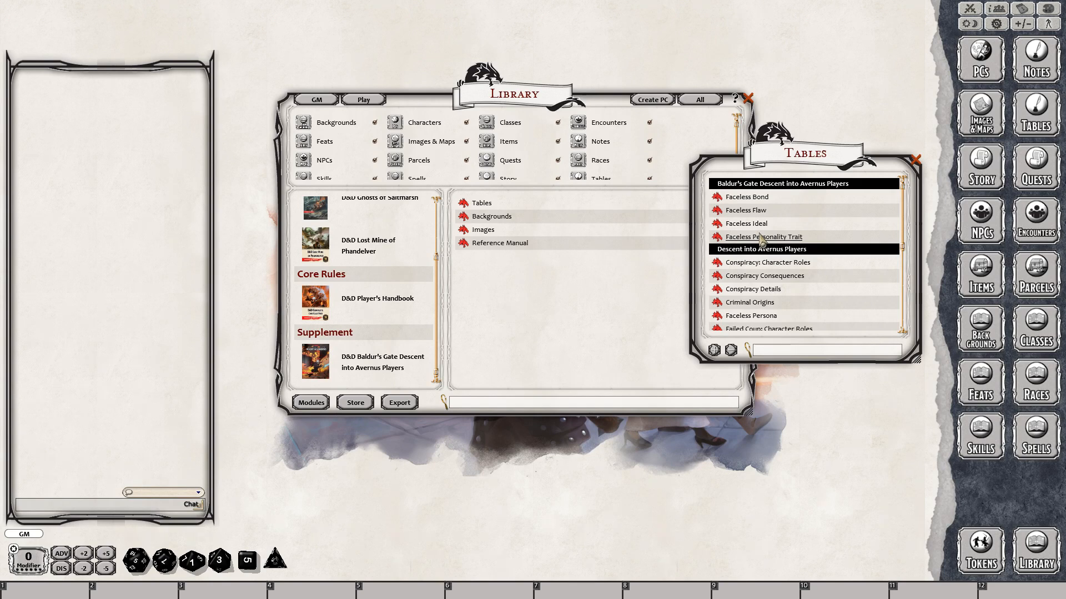
Open the Faceless background from the players module's backgrounds list and enlarge its window to show more text.
click(493, 218)
drag(686, 209, 787, 170)
click(748, 202)
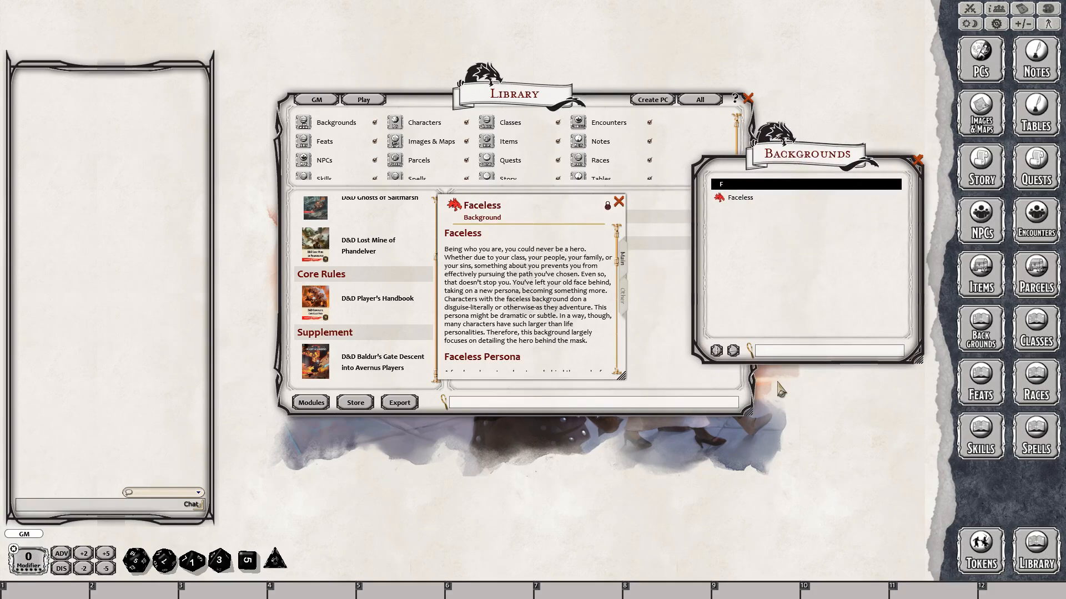
drag(521, 198, 457, 95)
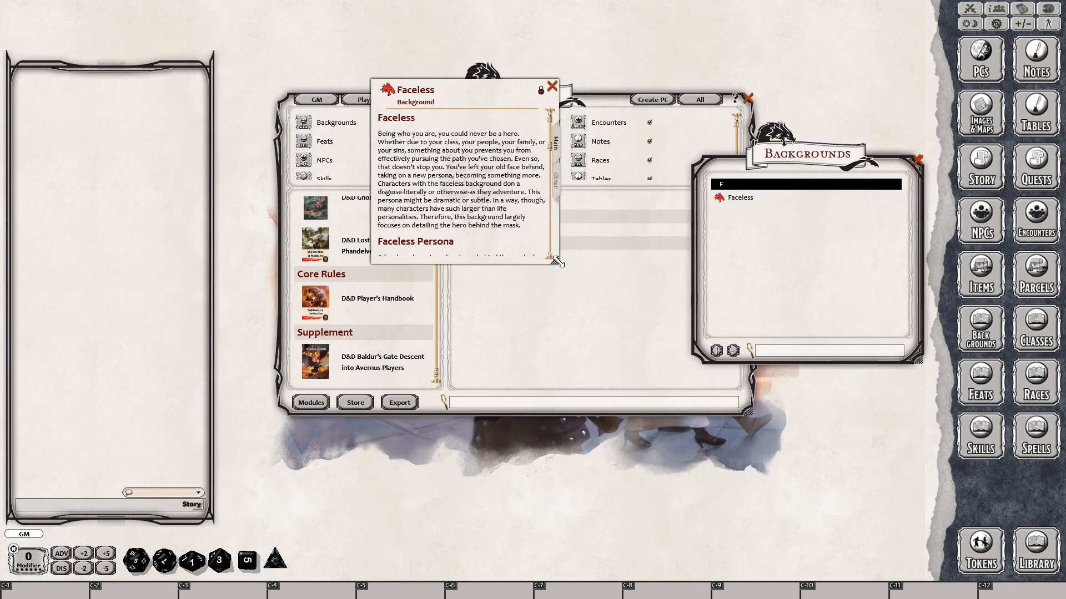
drag(600, 296, 676, 495)
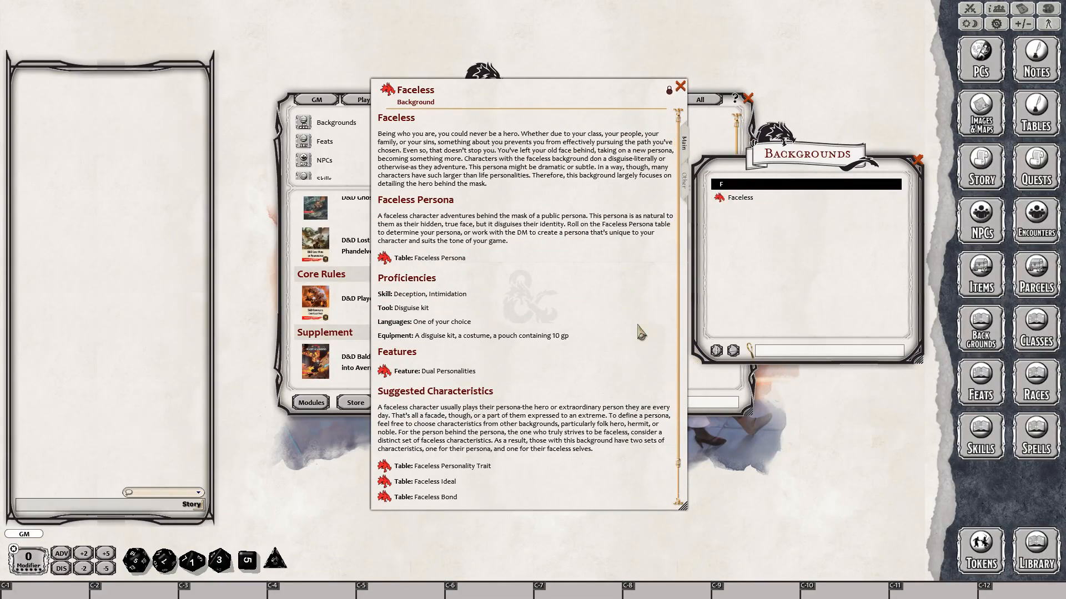
Read through the Faceless background's persona, proficiencies, features and characteristics, and close it with the backgrounds and tables lists.
scroll(580, 295, down, 1)
scroll(574, 300, up, 1)
scroll(570, 308, down, 1)
scroll(574, 300, up, 1)
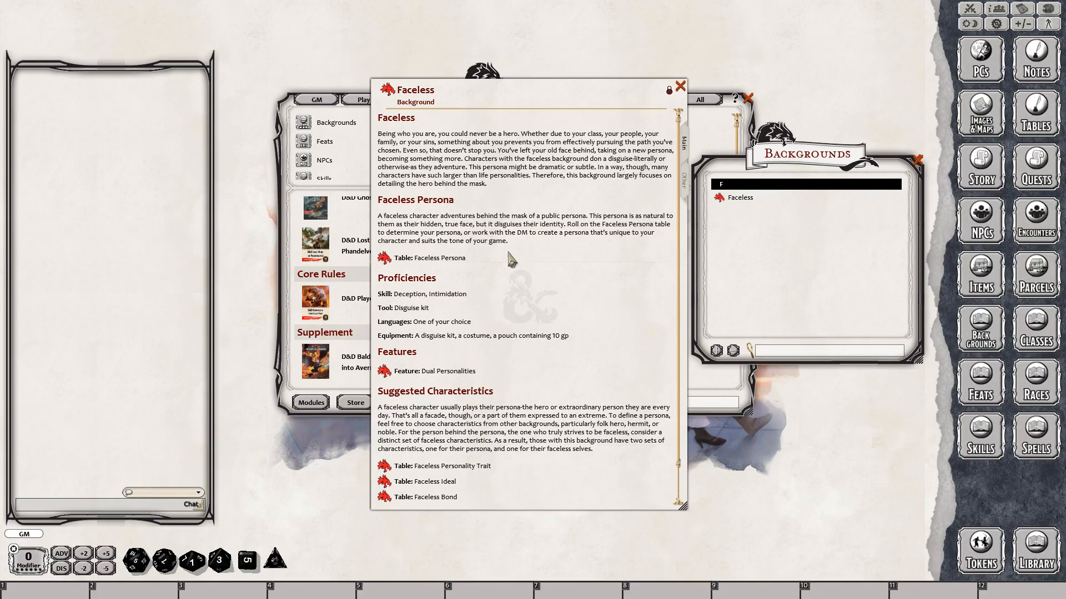
scroll(435, 349, down, 1)
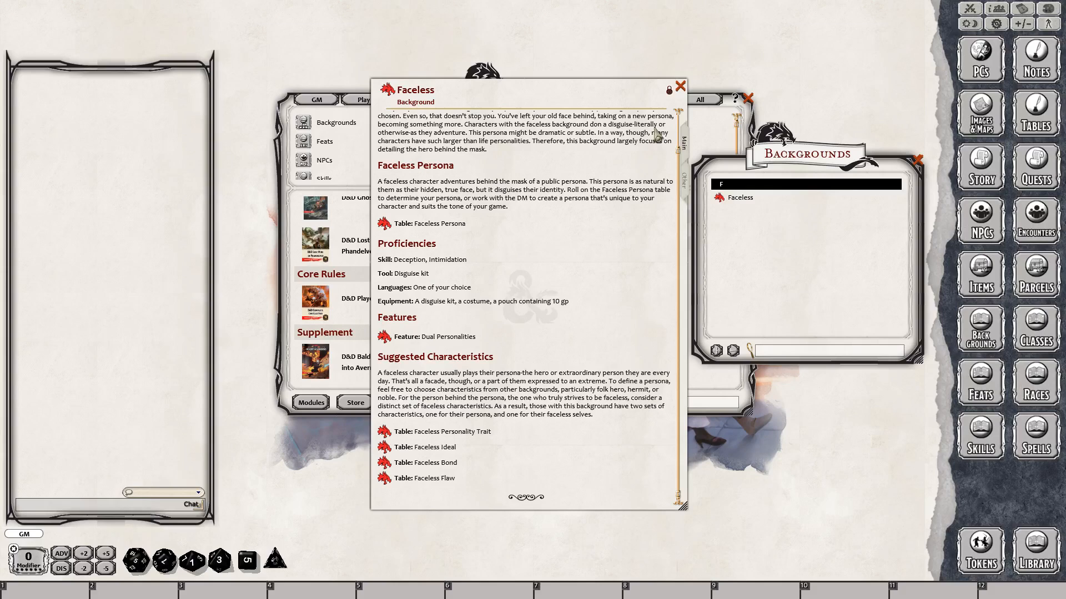
click(680, 87)
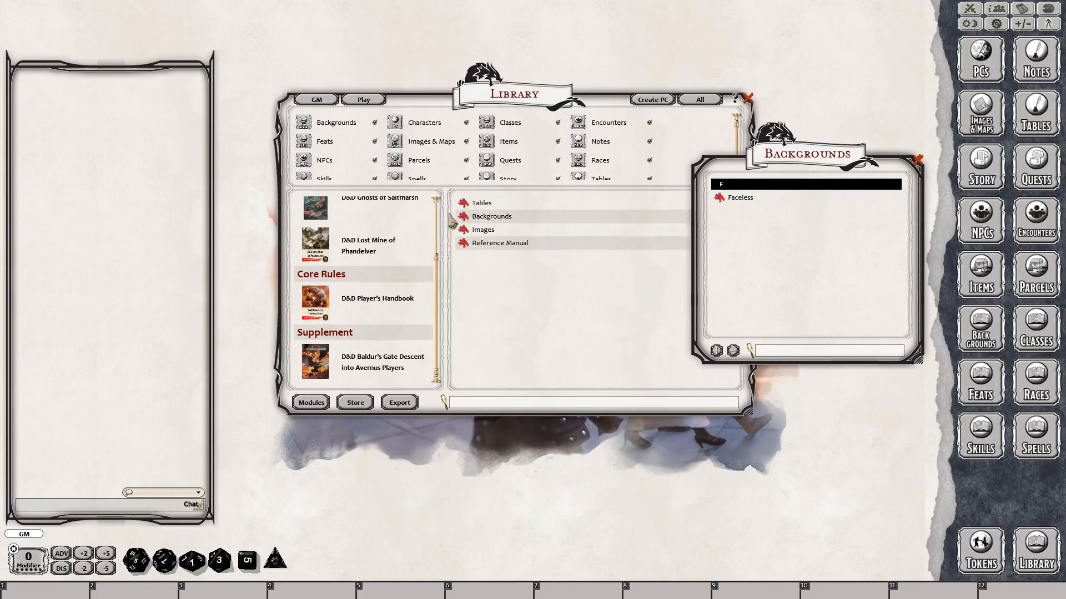
click(918, 161)
click(919, 162)
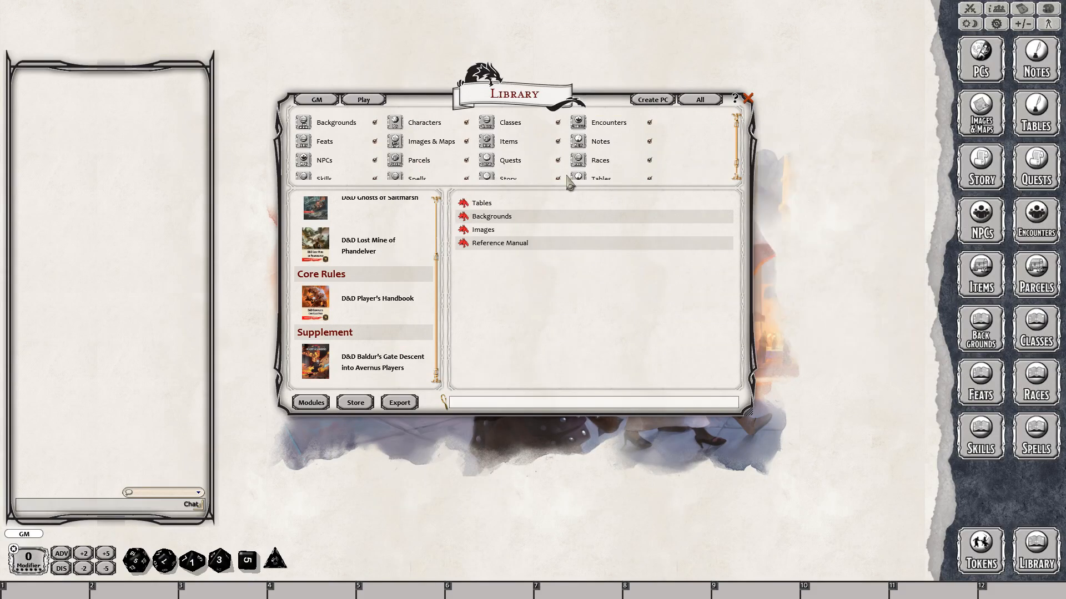
View the Murder-in-Baldur's-Gate and Alt-Front-Cover pictures from the players module's images list.
click(483, 230)
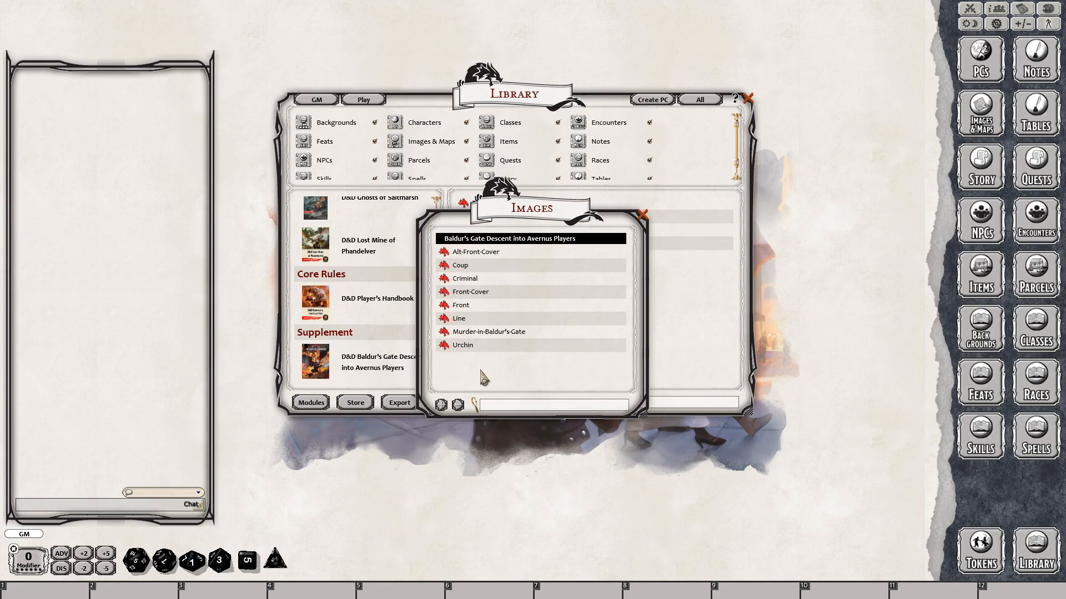
click(491, 332)
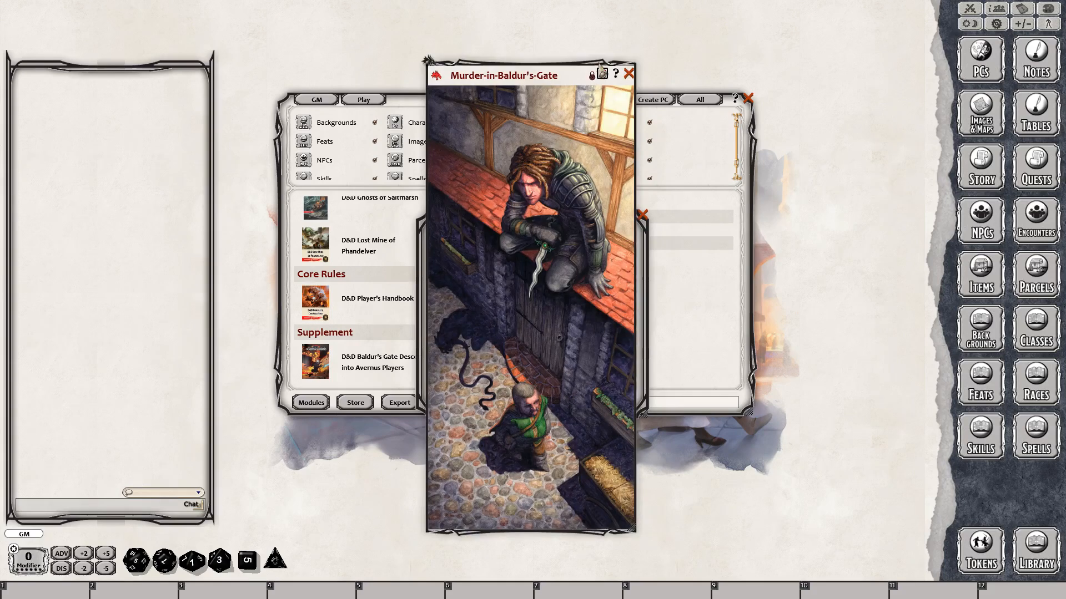
click(628, 74)
click(476, 252)
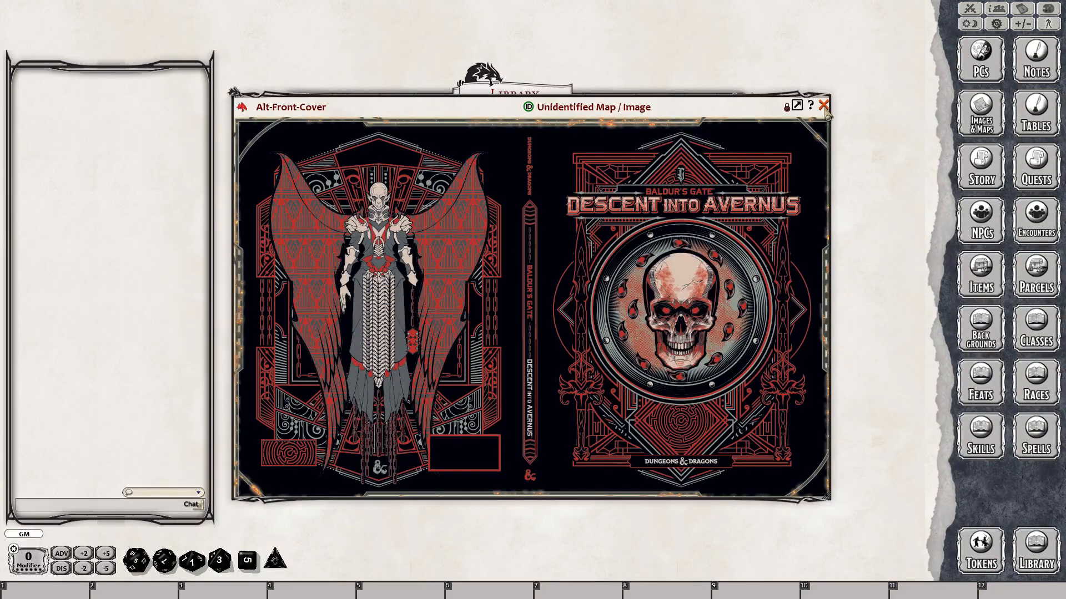
View the Coup and Criminal pictures from the players module's images list, closing each picture and the list.
click(824, 106)
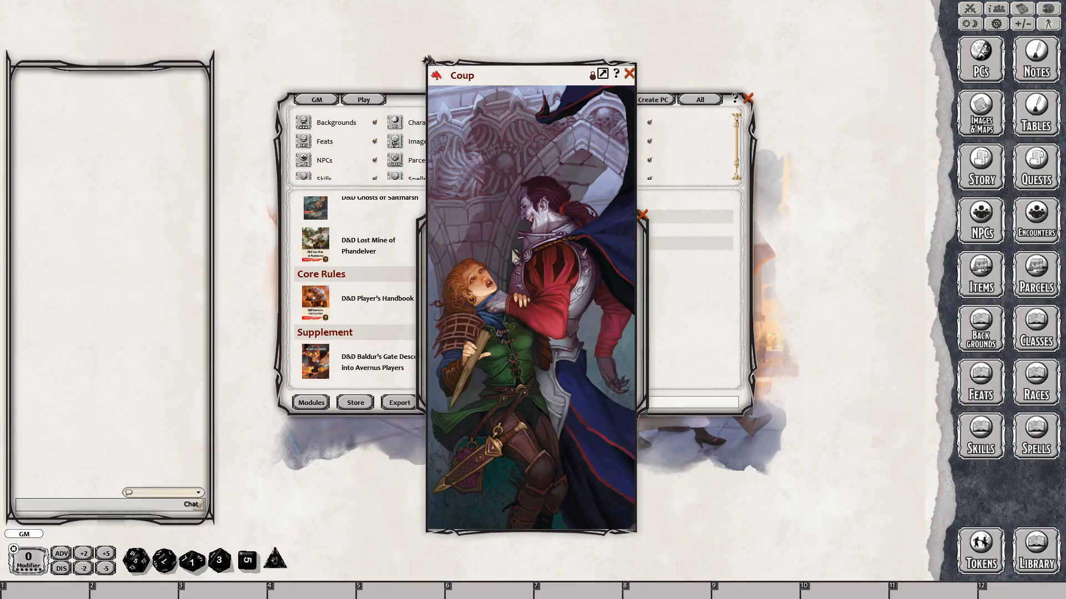
click(629, 74)
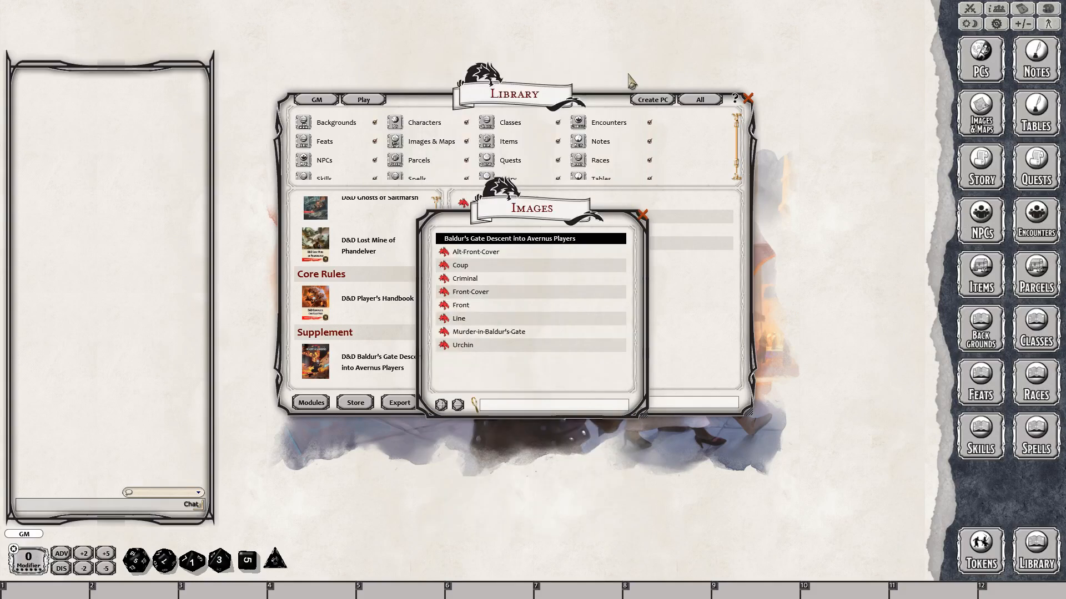
click(465, 279)
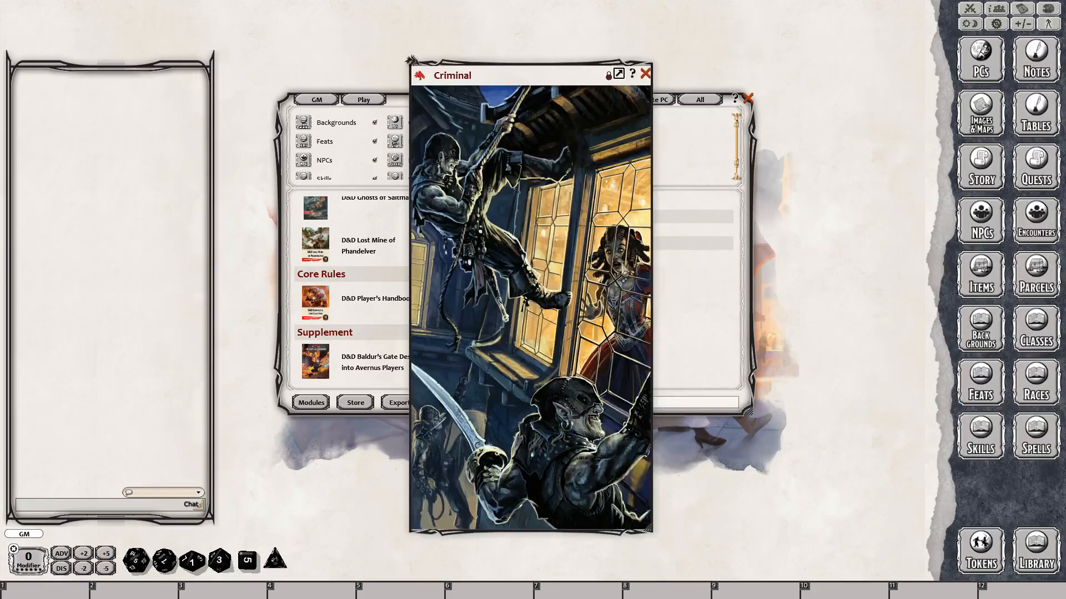
click(646, 75)
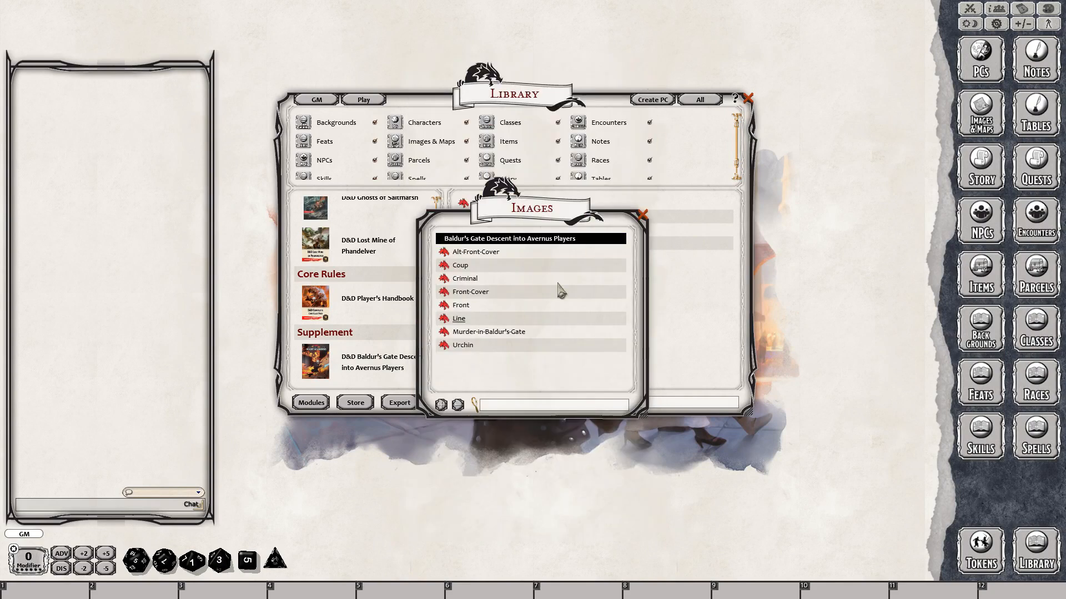
click(643, 216)
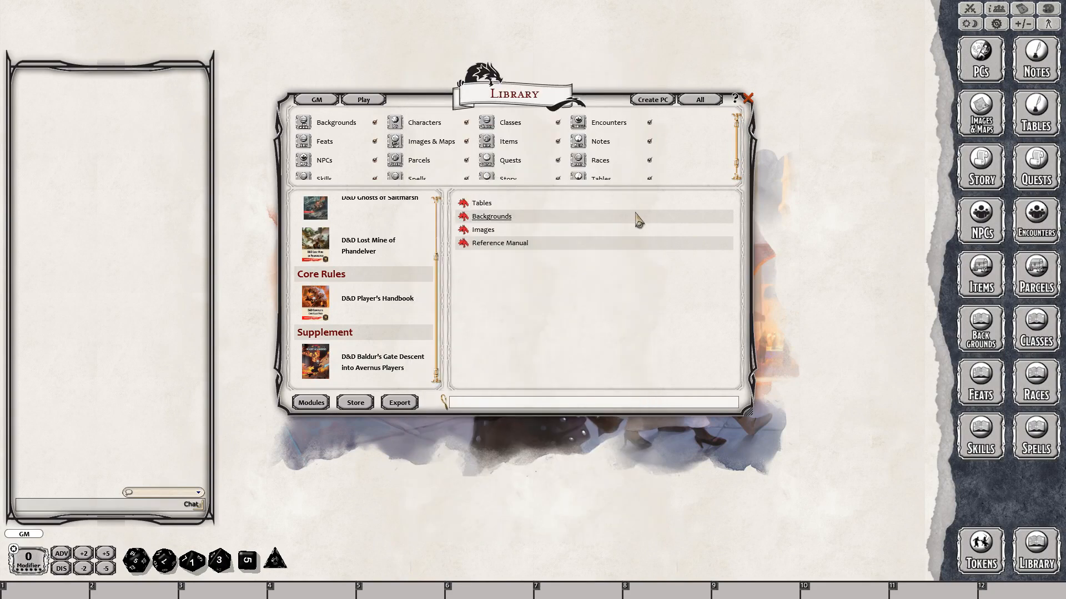
Open the Baldur's Gate Descent into Avernus page in the players module's reference manual and enlarge the window to show its full cover picture.
click(484, 247)
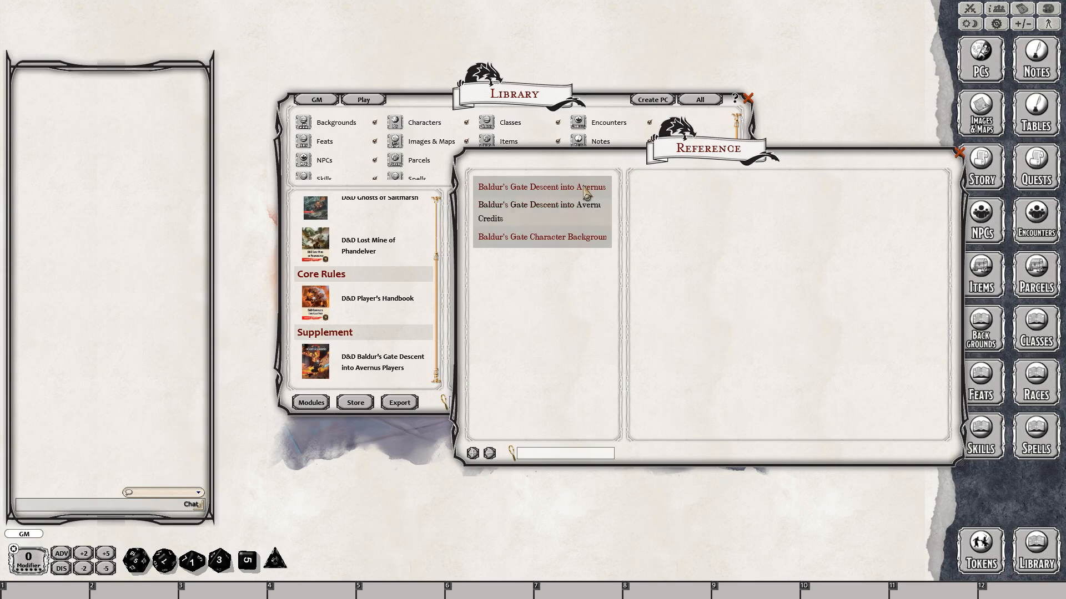
click(572, 206)
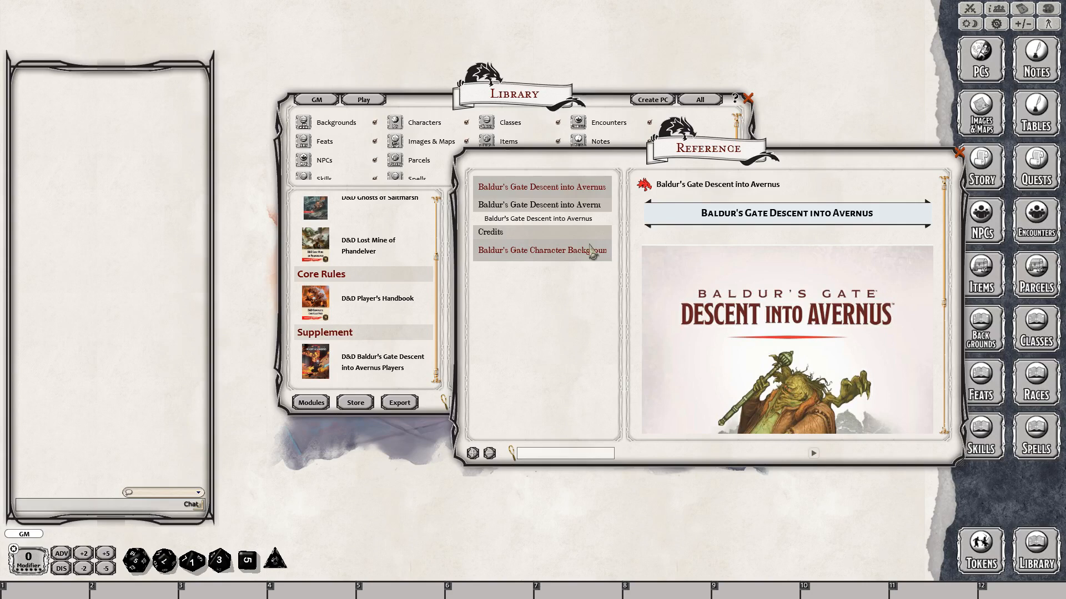
drag(686, 155, 542, 61)
key(ctrl)
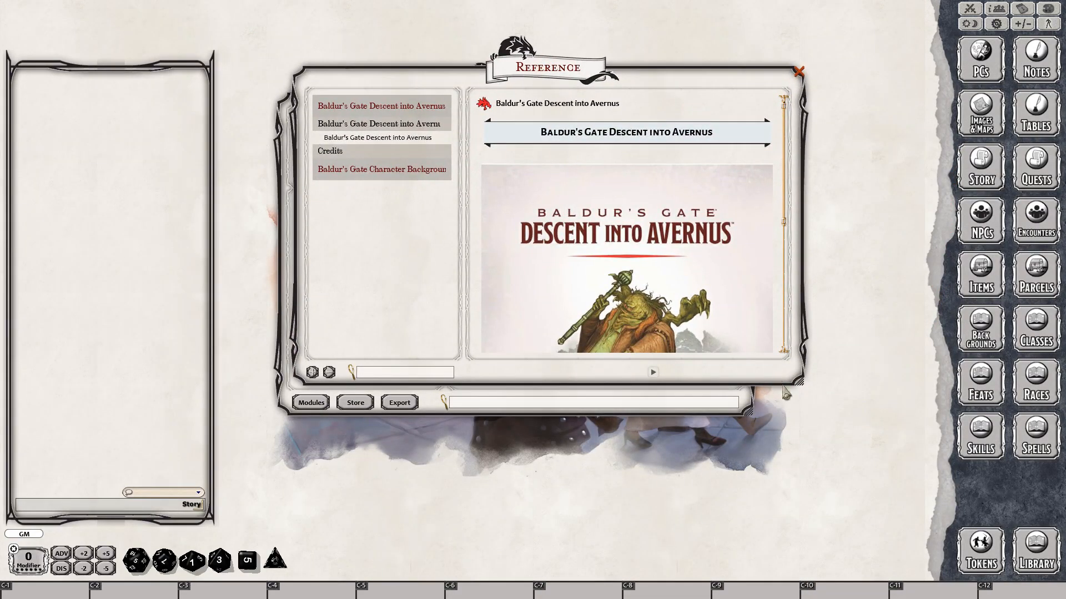
drag(777, 380, 921, 528)
scroll(793, 450, down, 1)
scroll(794, 451, up, 1)
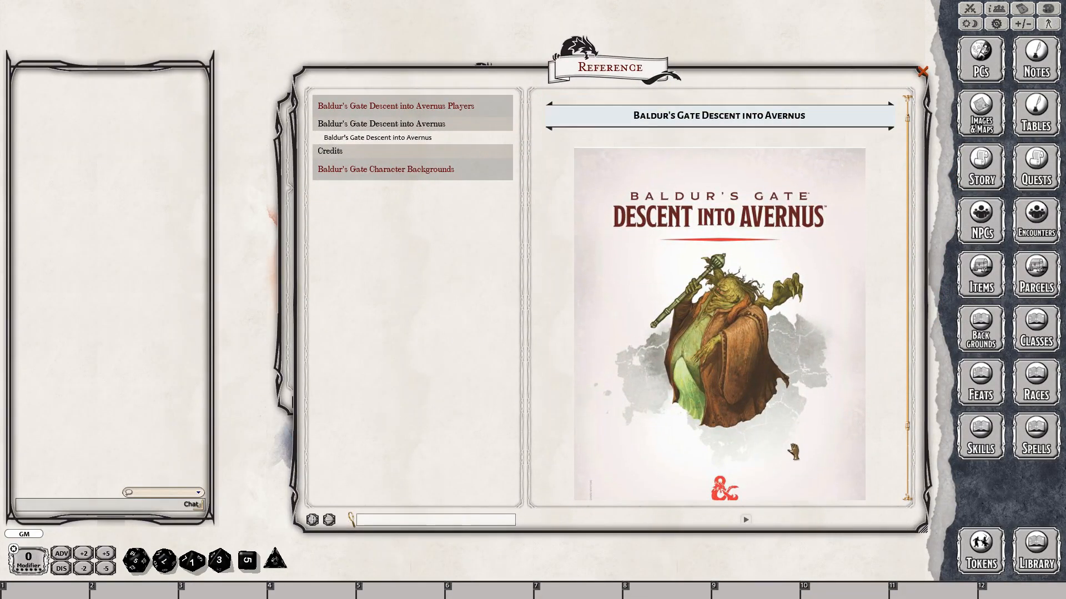
drag(748, 547, 750, 570)
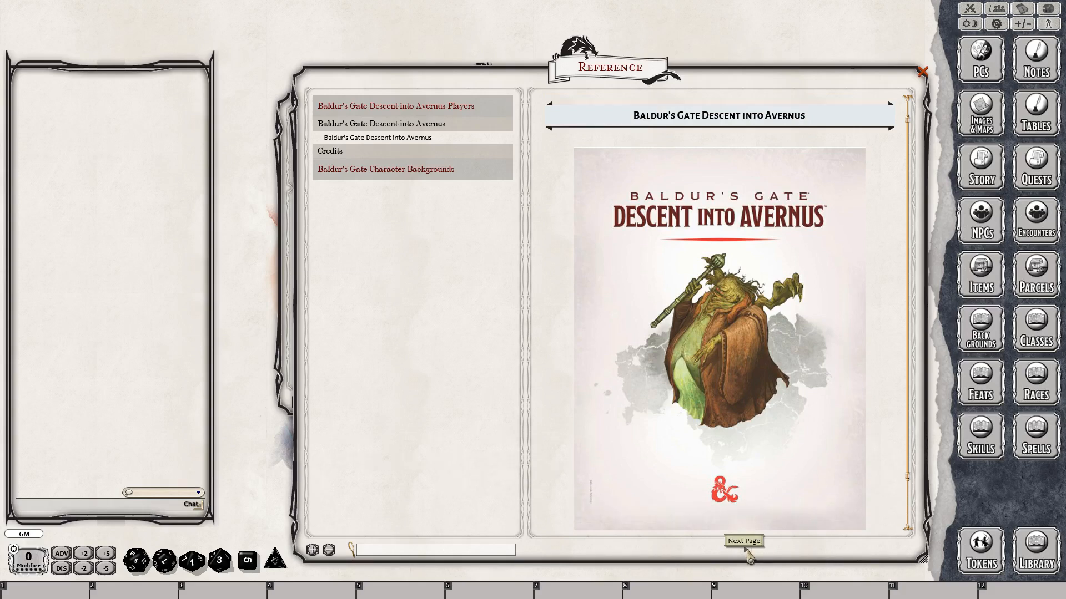
Go to the reference manual page after the cover and read through its credits to the end.
click(749, 553)
scroll(760, 463, down, 6)
scroll(752, 461, down, 15)
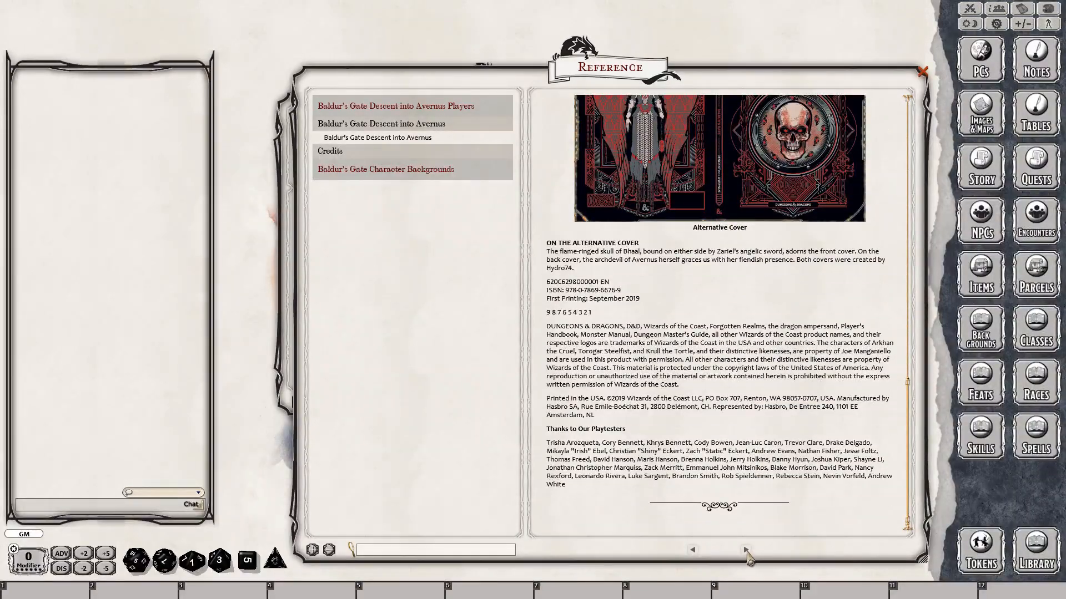
Page through the reference manual's character backgrounds, including Charlatan, Criminal and Outlander, and close the manual.
click(746, 550)
click(747, 550)
click(747, 550)
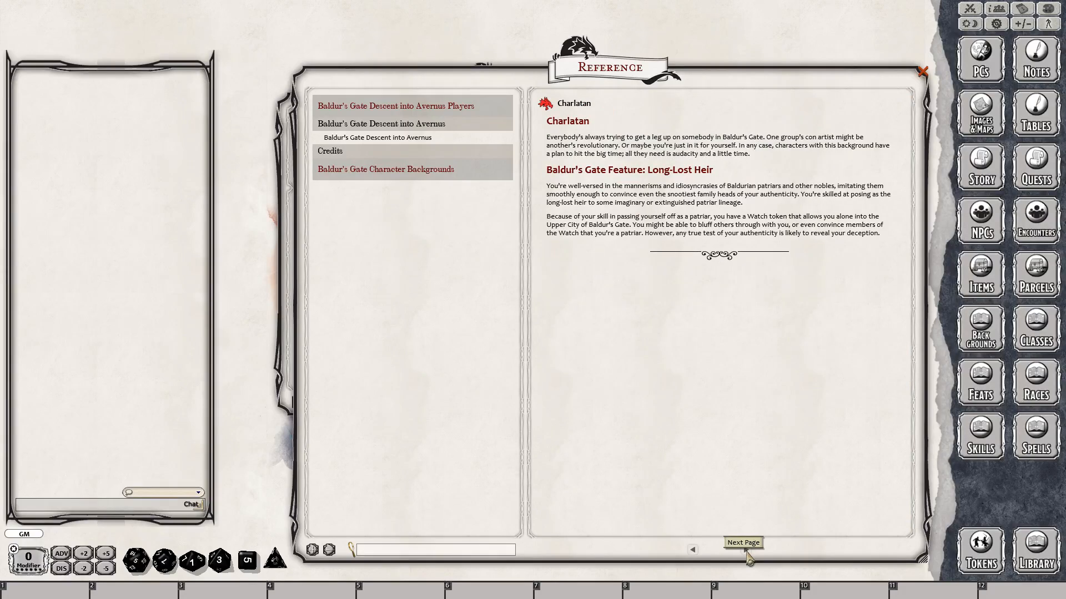
click(746, 550)
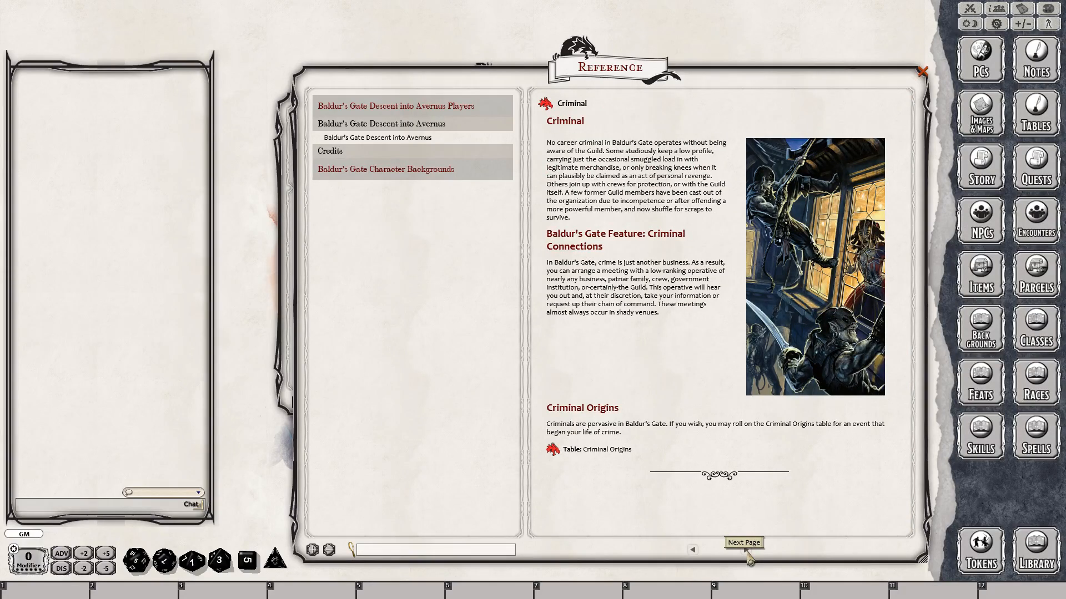
click(747, 550)
click(747, 551)
click(746, 551)
click(746, 551)
click(746, 551)
click(747, 550)
click(747, 551)
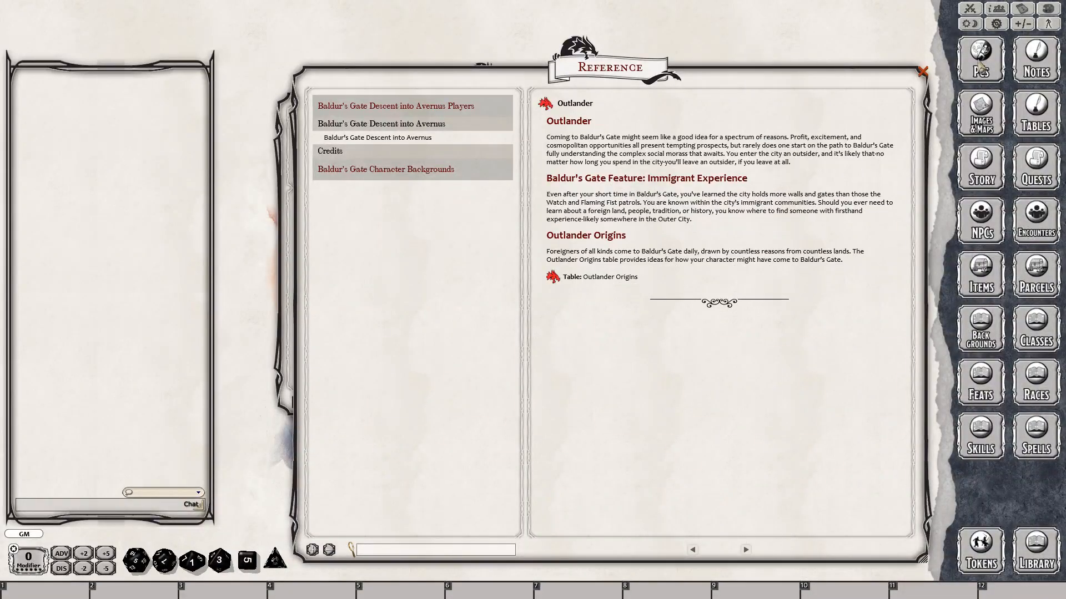
click(922, 71)
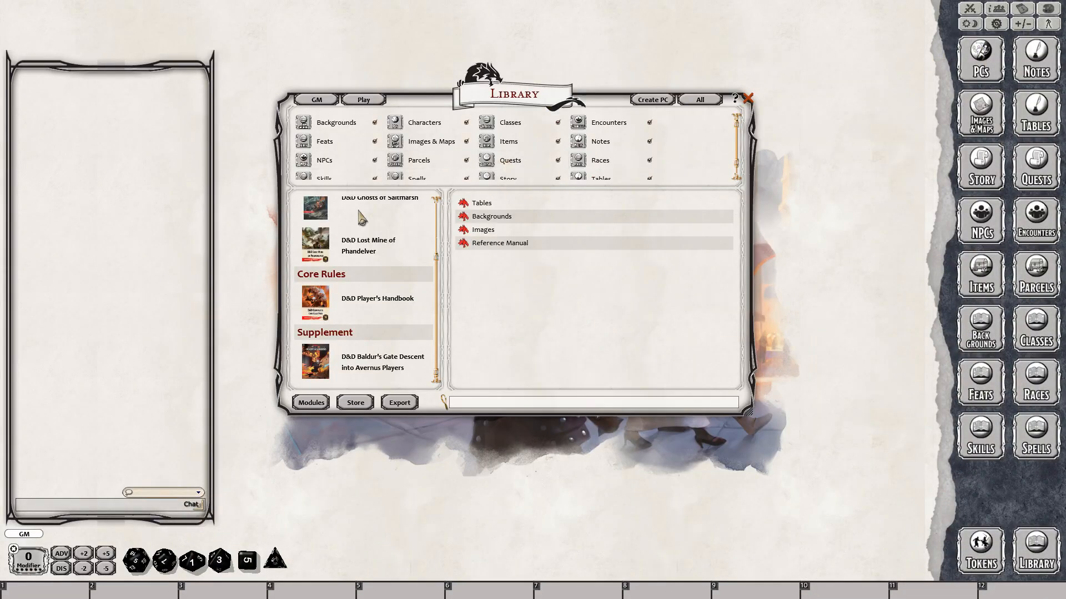
Open the story list of the D&D Baldur's Gate Descent into Avernus adventure module and enlarge its window.
scroll(358, 302, up, 2)
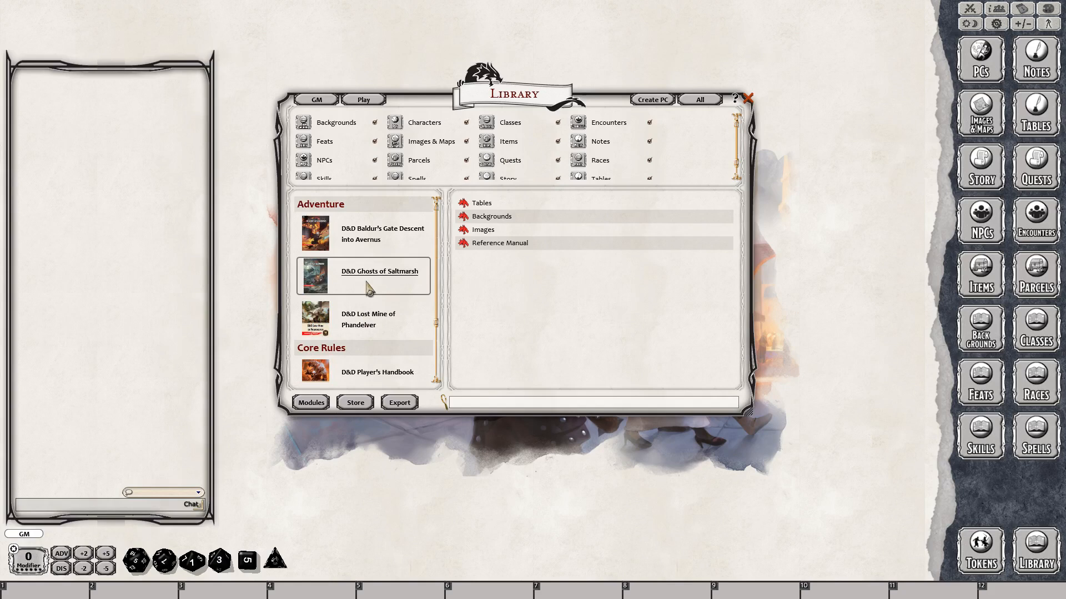
click(410, 244)
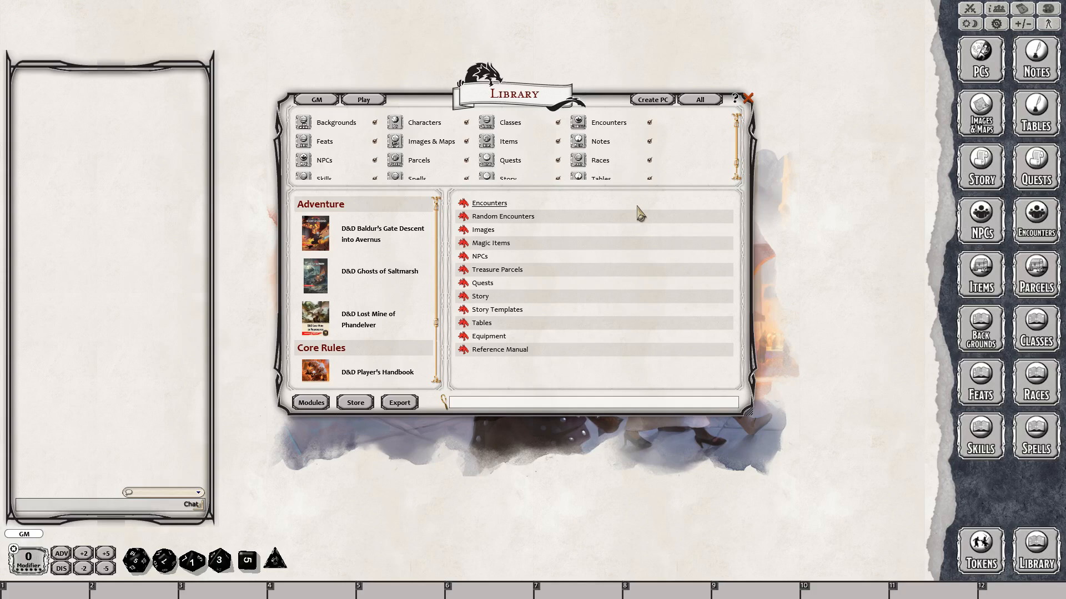
click(480, 297)
drag(543, 212, 450, 81)
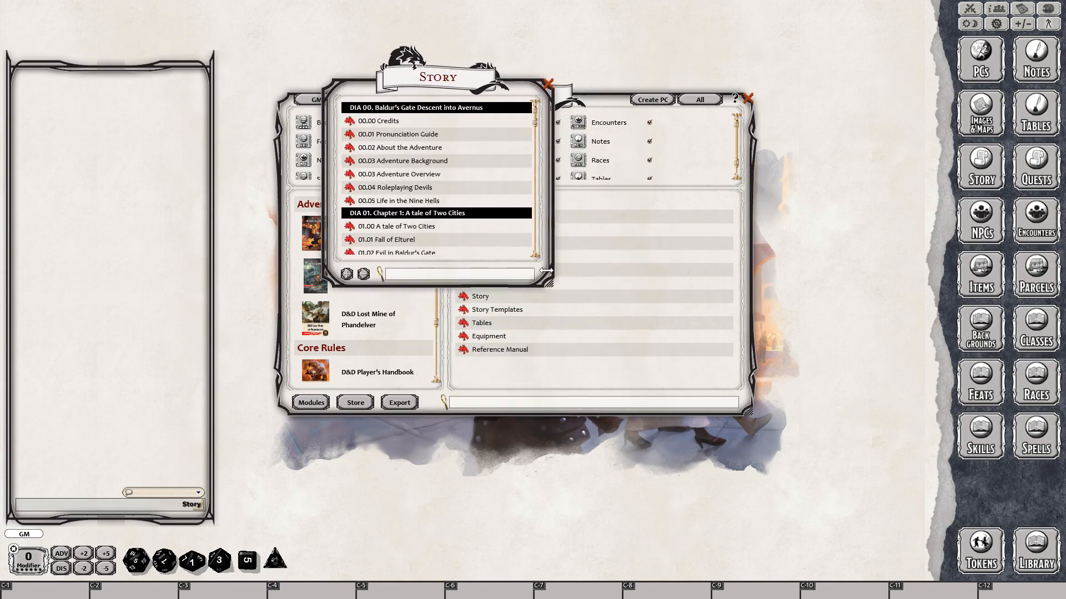
drag(552, 282, 869, 537)
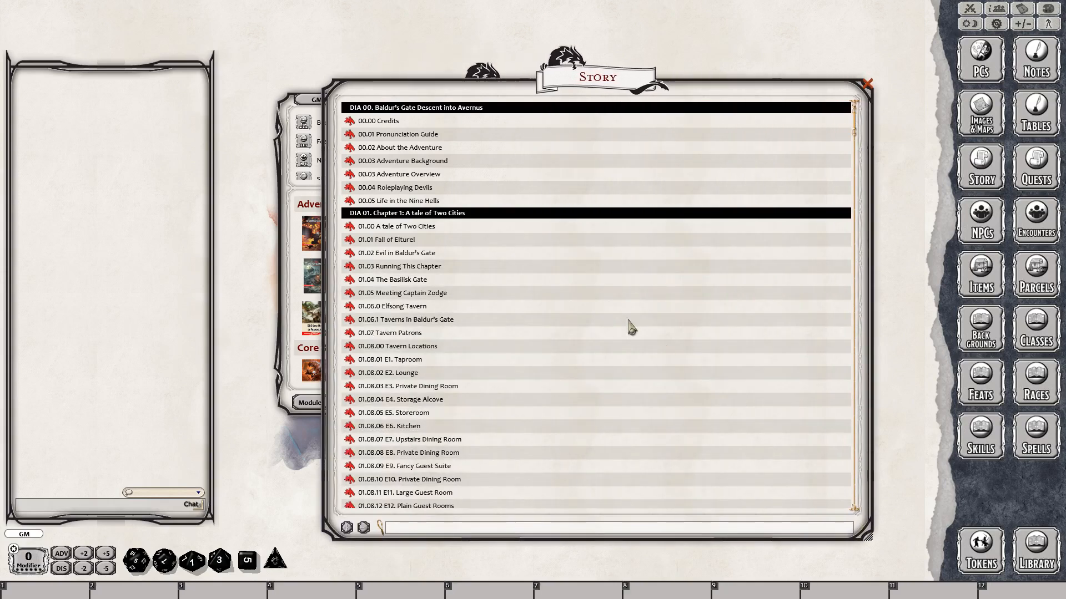
Look through the adventure's story entries from the introduction to Chapter 5: Escape from Avernus.
scroll(490, 166, down, 2)
scroll(492, 177, down, 2)
scroll(500, 172, up, 5)
scroll(460, 258, down, 8)
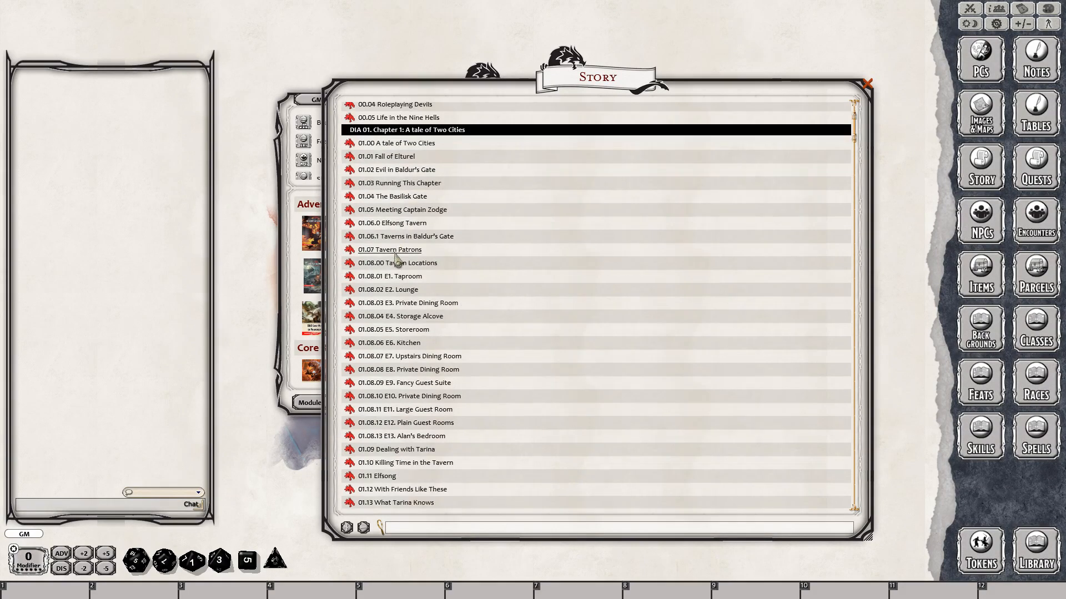
scroll(395, 264, down, 4)
scroll(413, 339, down, 5)
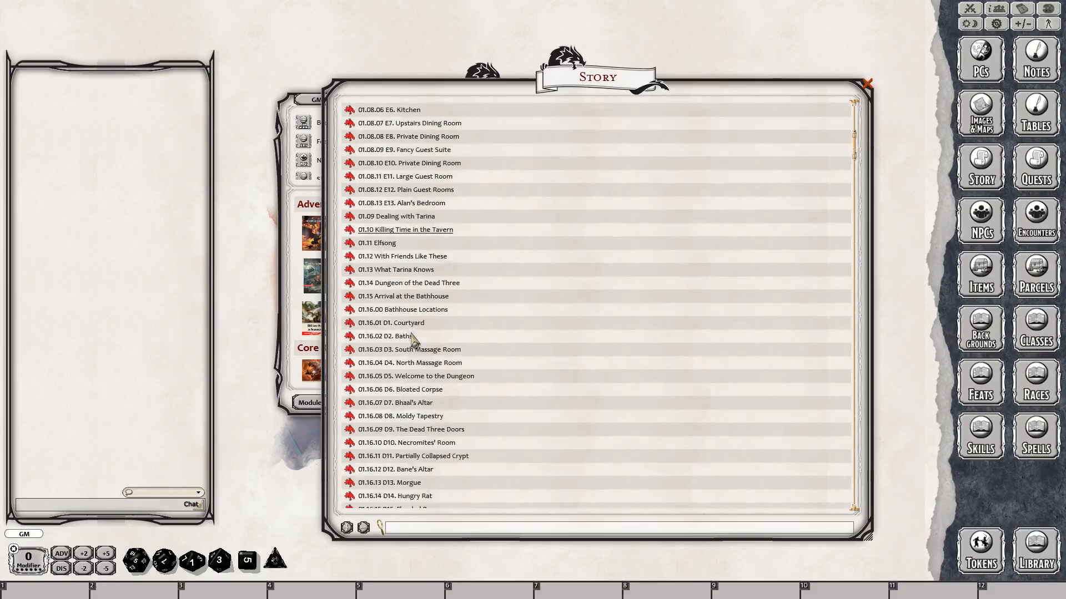
scroll(414, 340, down, 15)
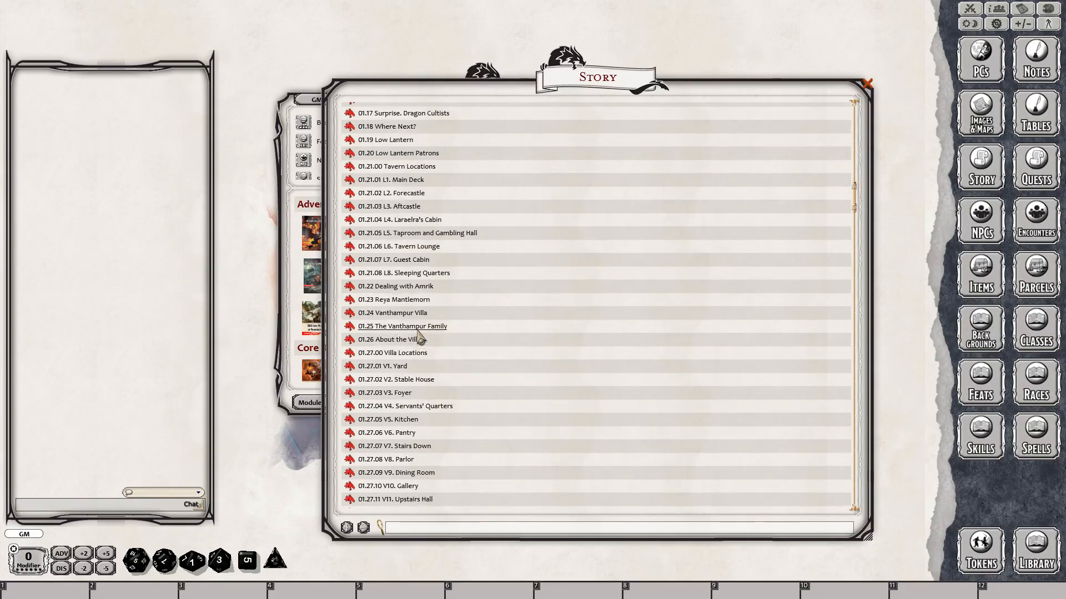
scroll(420, 331, down, 4)
scroll(420, 335, down, 11)
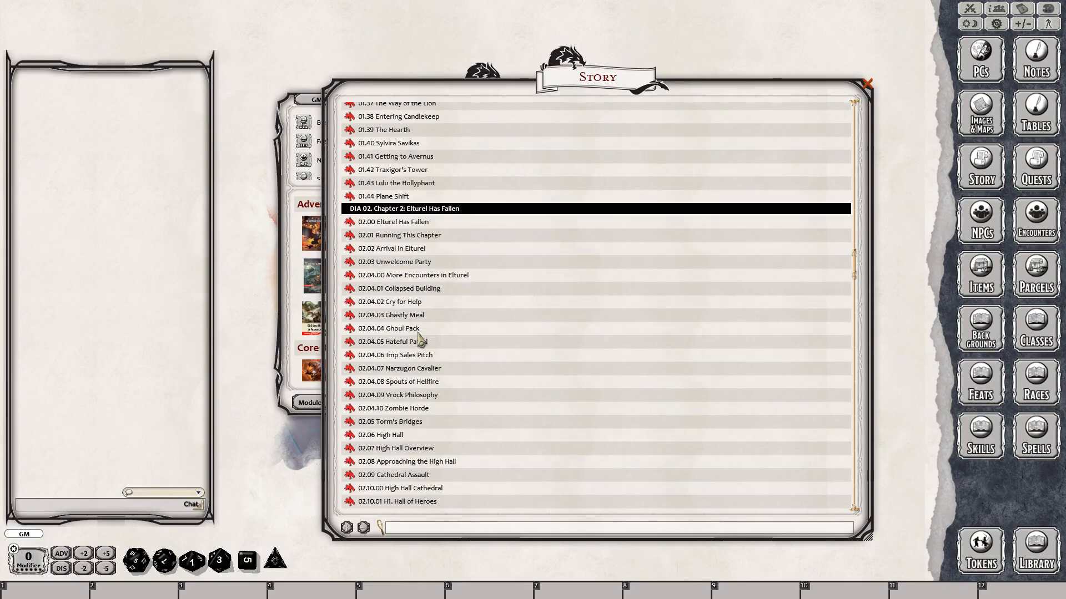
scroll(500, 360, down, 10)
scroll(503, 366, down, 15)
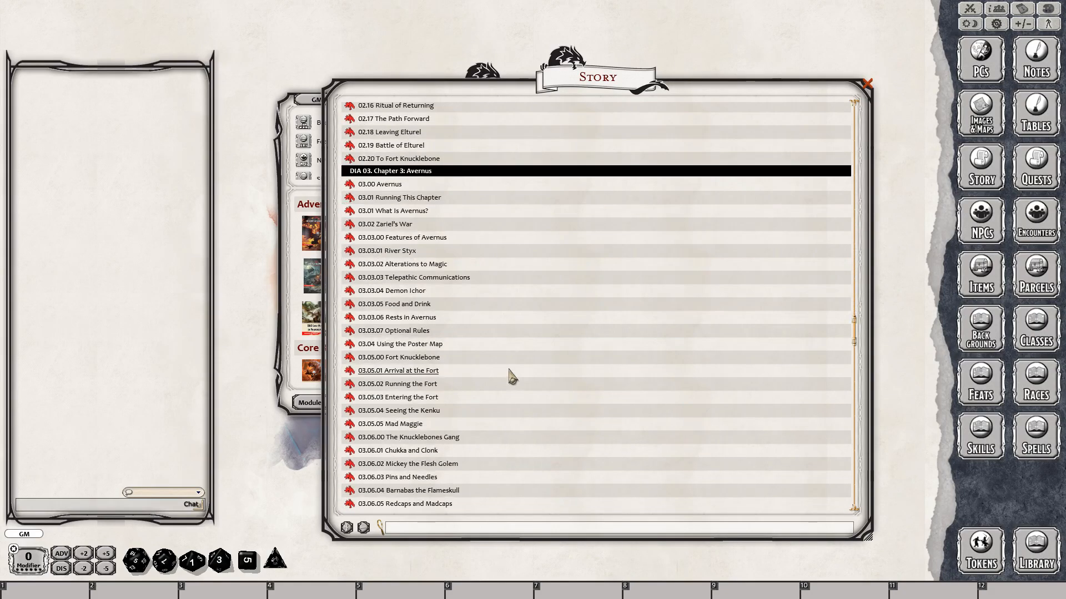
scroll(509, 378, down, 20)
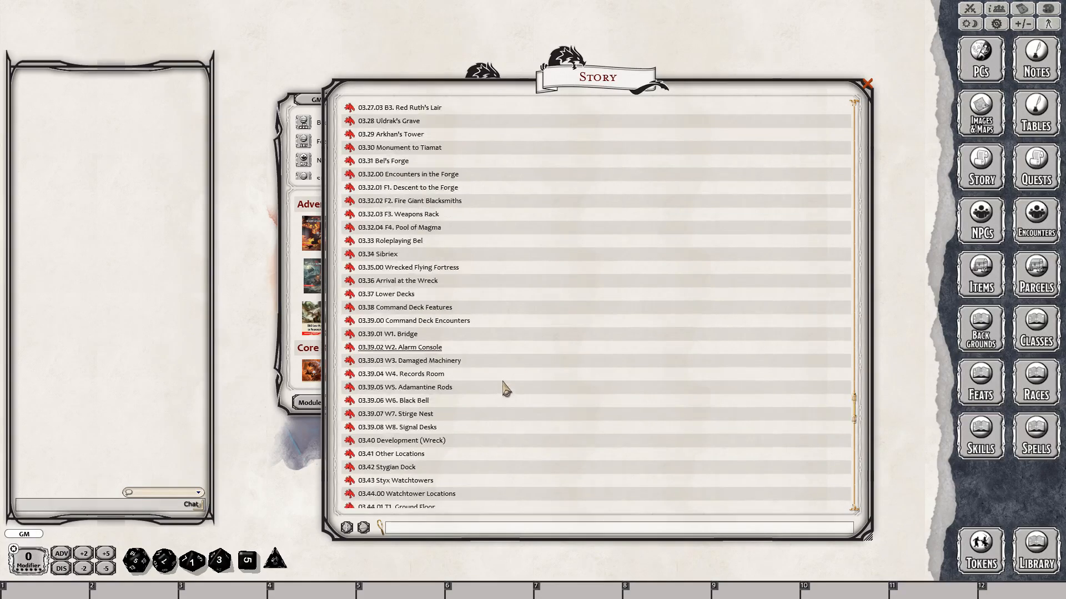
scroll(505, 383, down, 14)
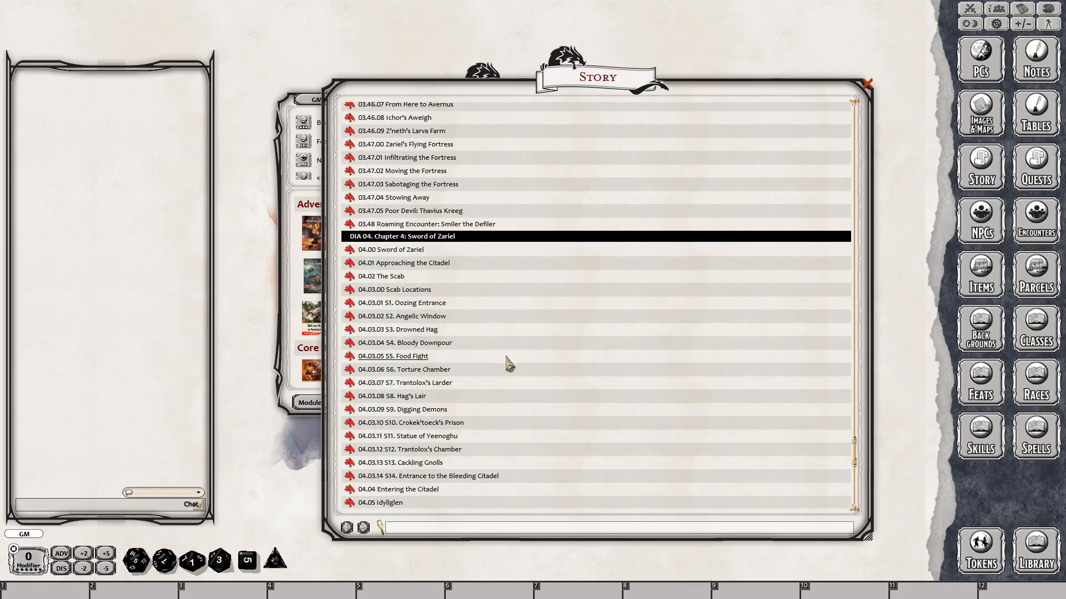
scroll(510, 361, down, 20)
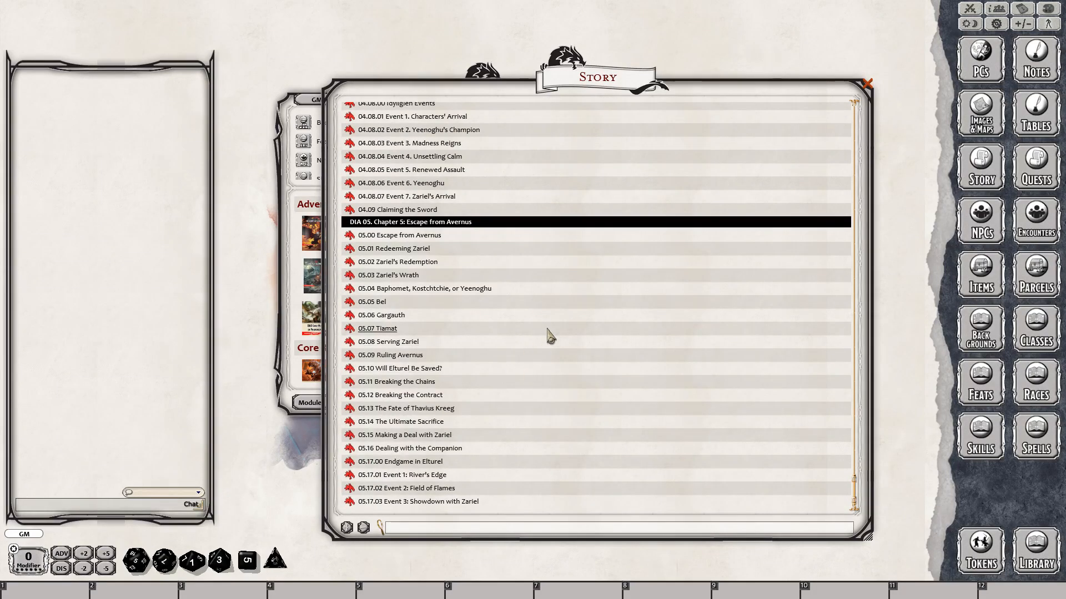
Open the 05.06 Gargauth story entry, view its linked pit fiend NPC sheet, and close both.
click(392, 317)
drag(635, 471, 915, 535)
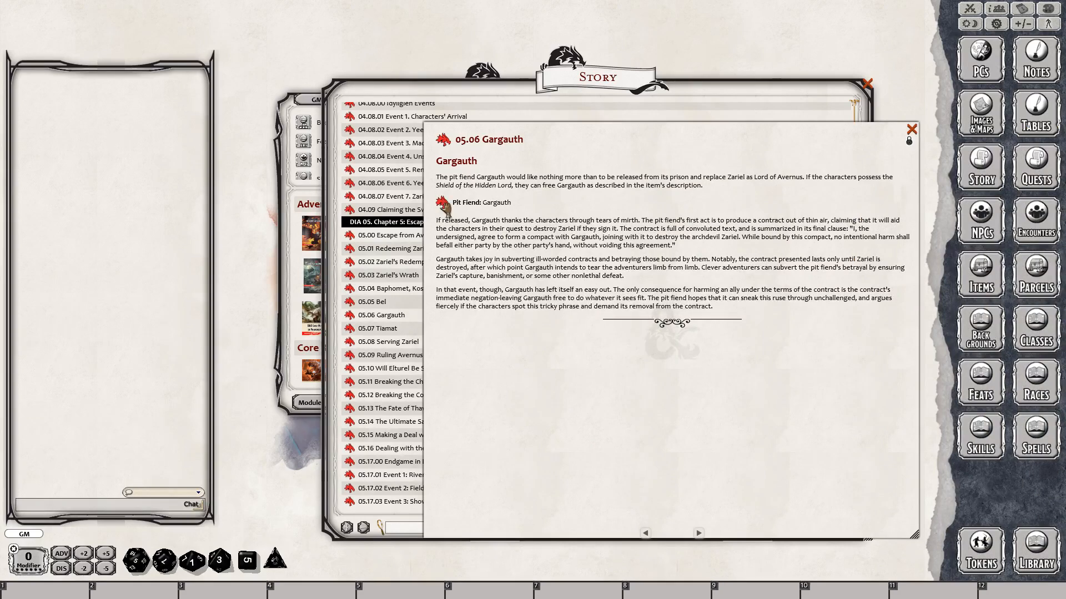
click(442, 203)
drag(562, 176, 495, 94)
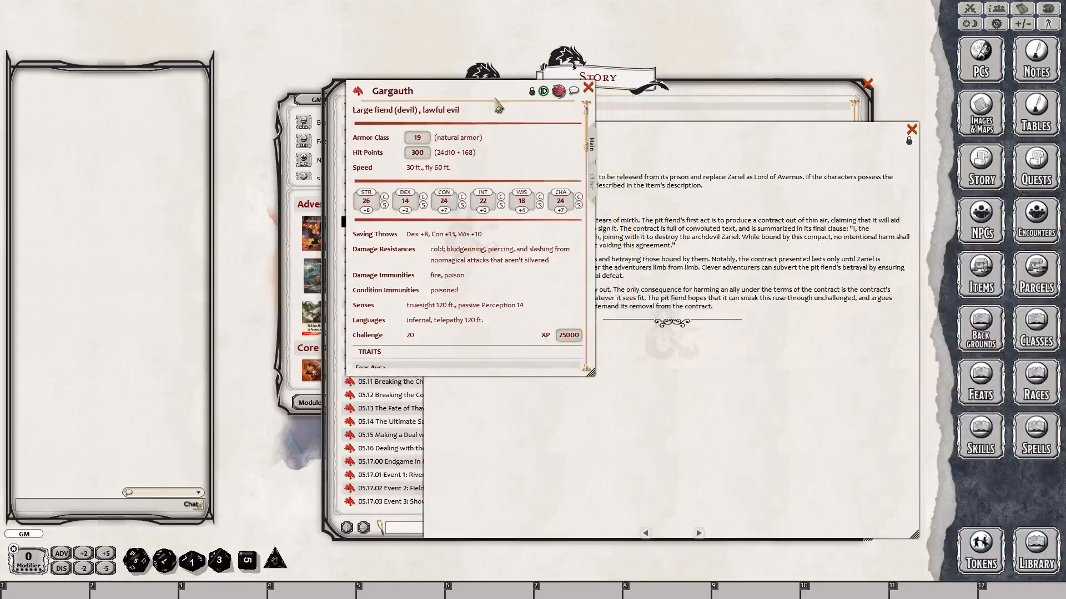
click(591, 88)
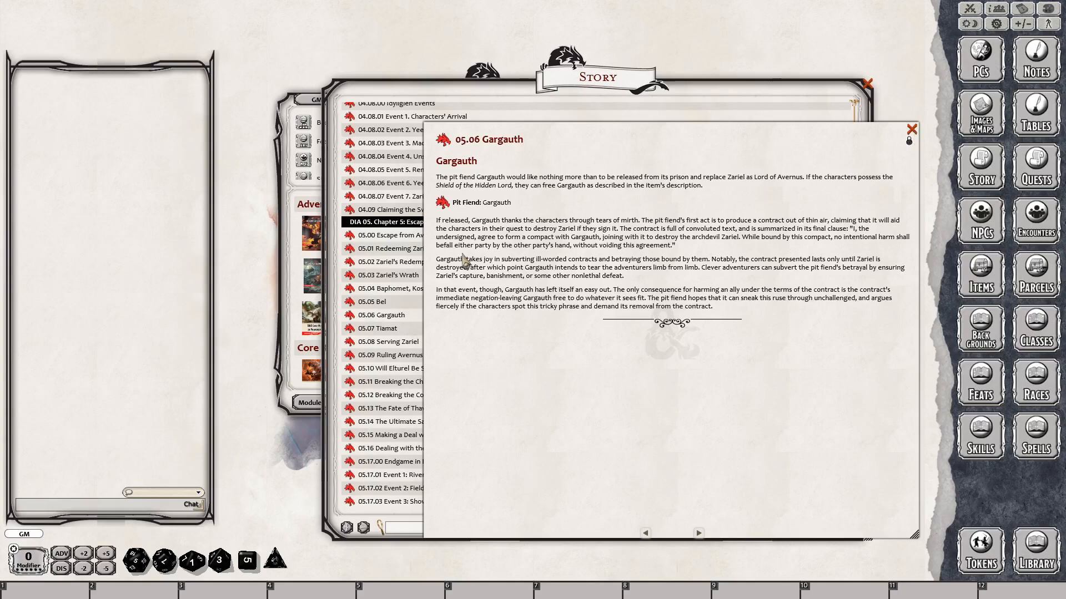
click(911, 129)
Collapse and re-expand the DIA 00 group at the start of the story list and open its 00.00 Credits entry.
scroll(486, 349, up, 3)
scroll(485, 350, up, 15)
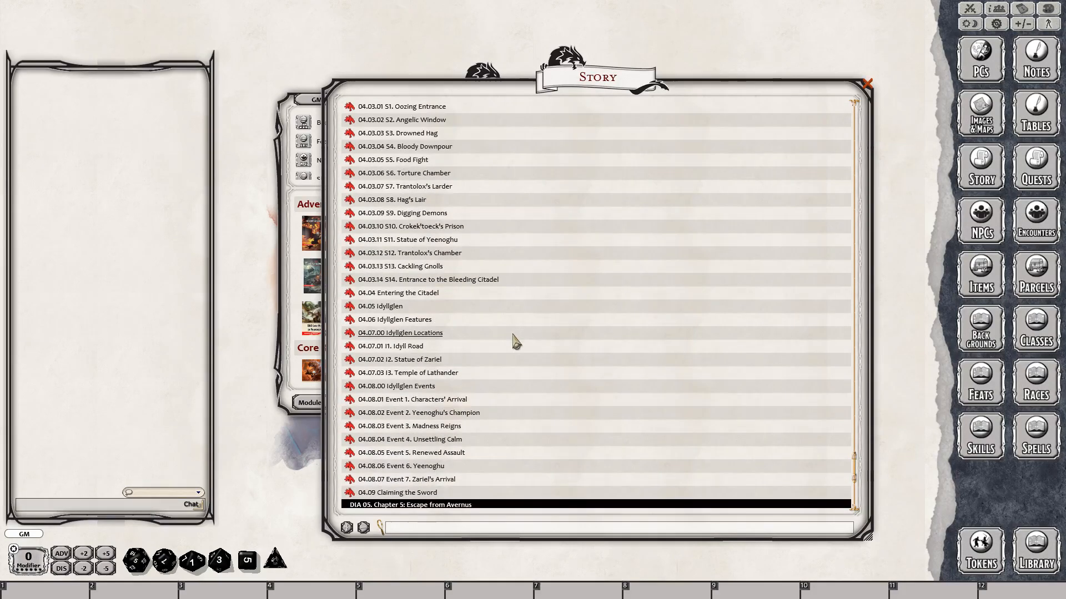
scroll(516, 330, up, 10)
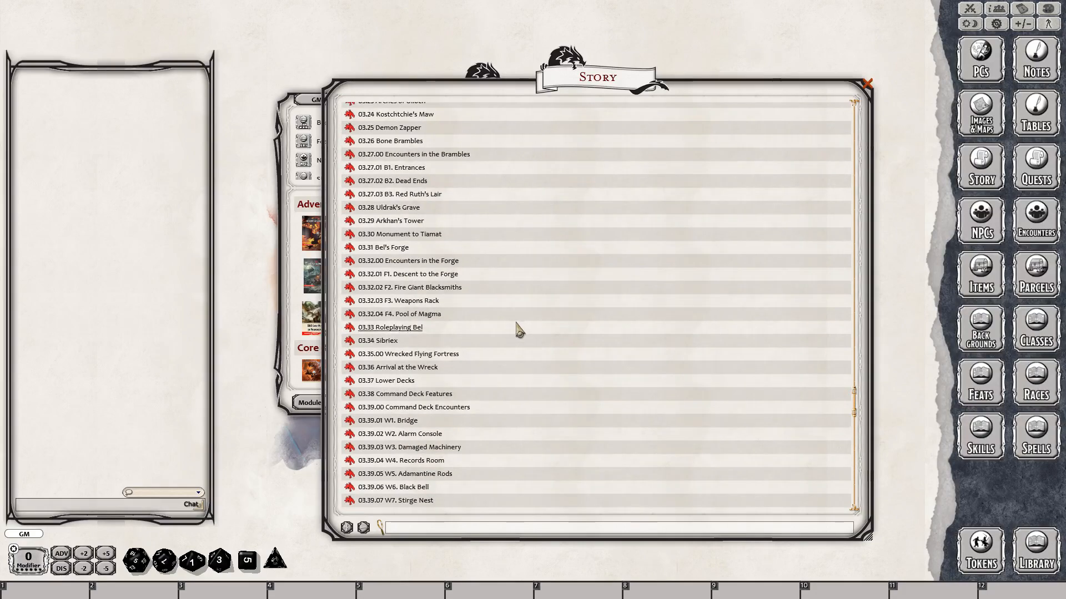
drag(855, 363, 850, 106)
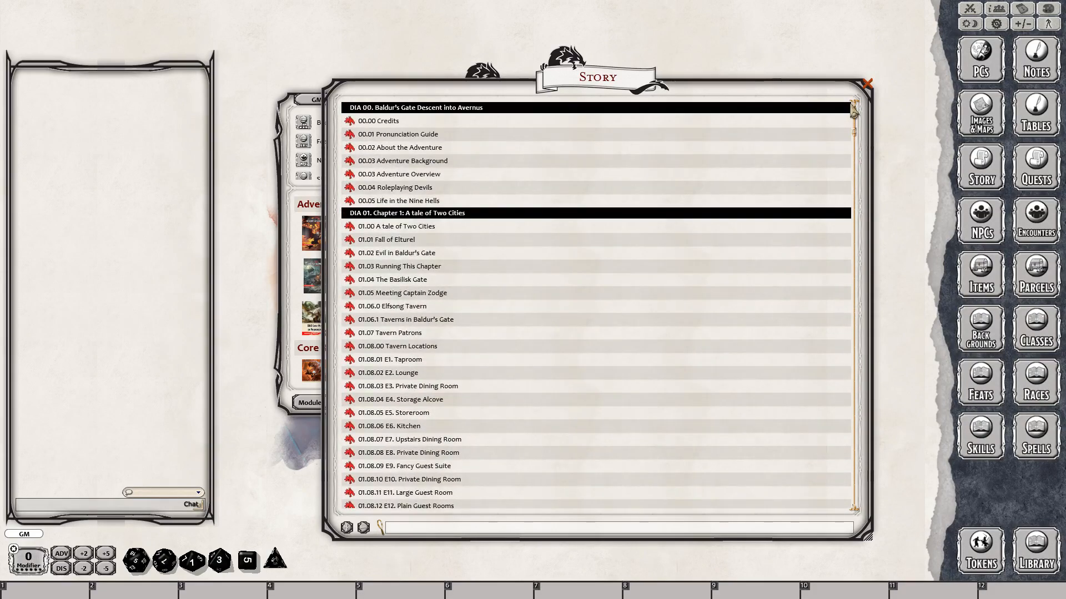
click(383, 111)
click(383, 118)
click(407, 119)
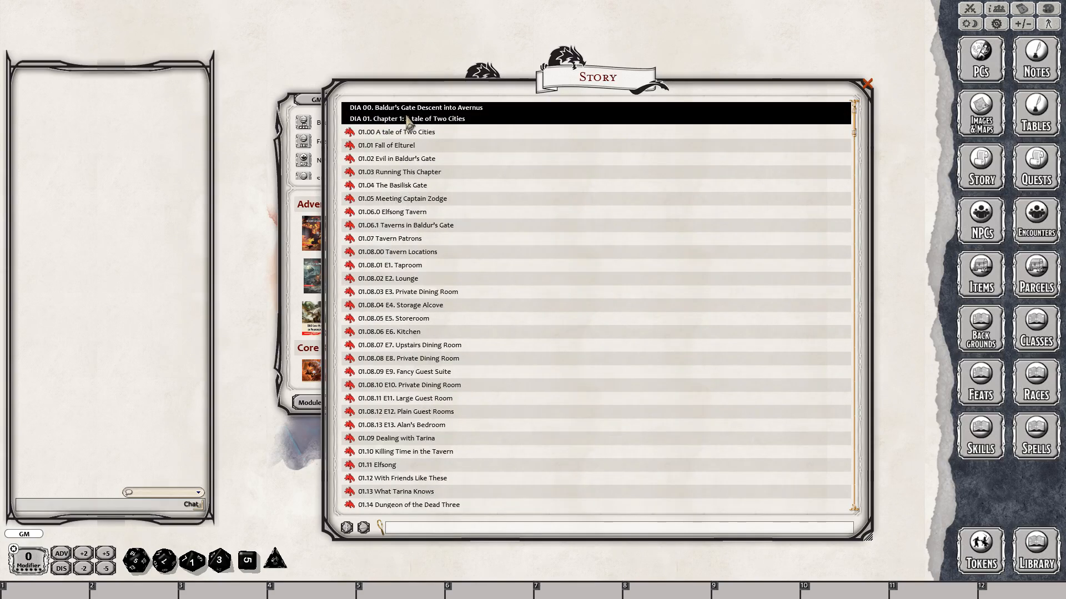
click(411, 107)
click(388, 121)
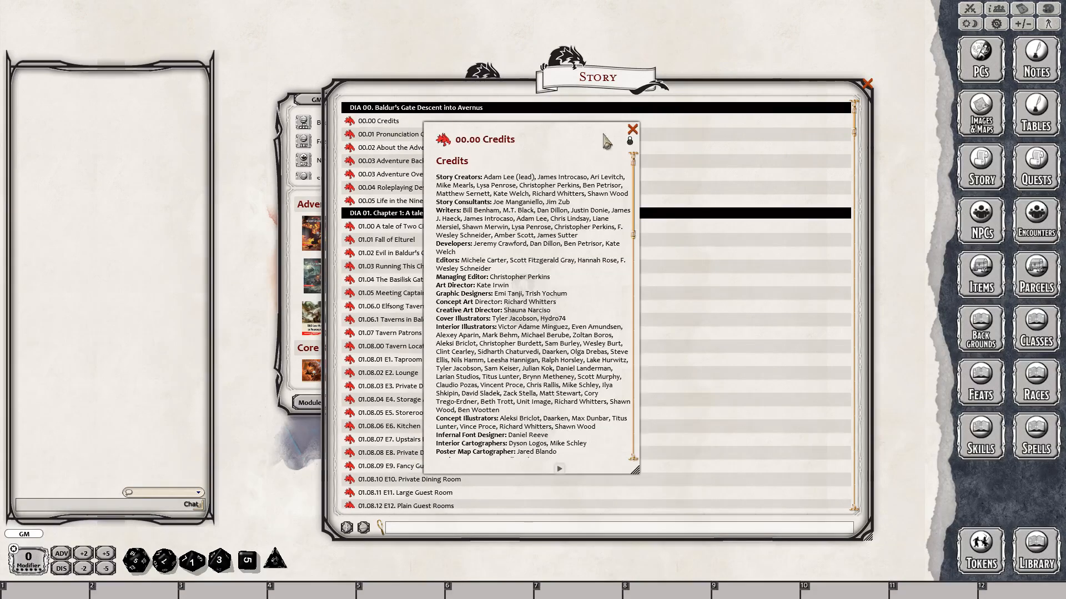
Enlarge the 00.00 Credits entry, page ahead to the 00.01 Pronunciation Guide, and close it along with the story list.
drag(536, 127, 444, 37)
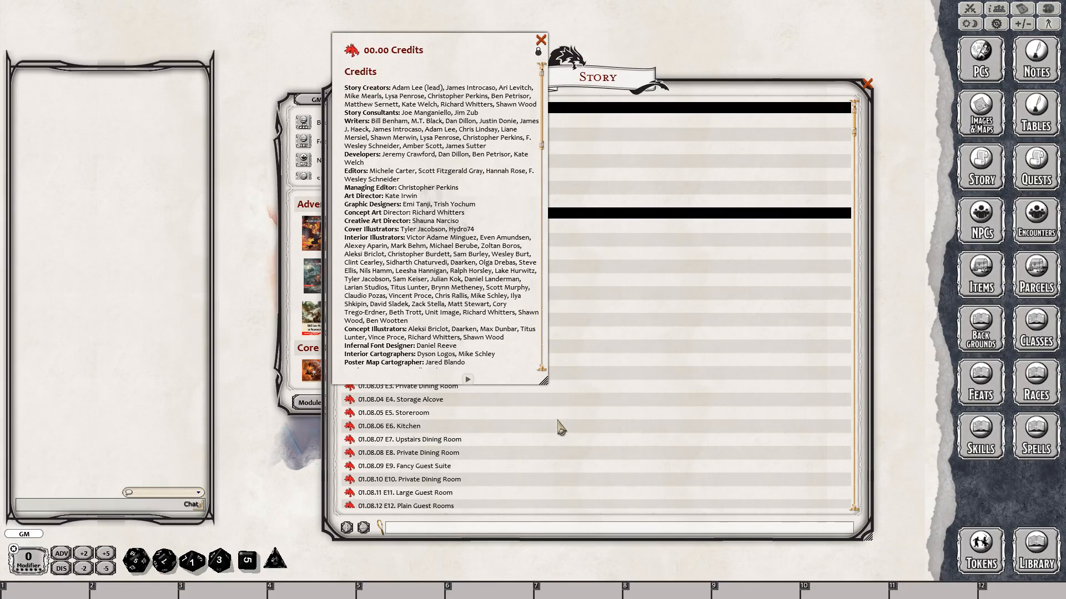
drag(543, 382, 925, 565)
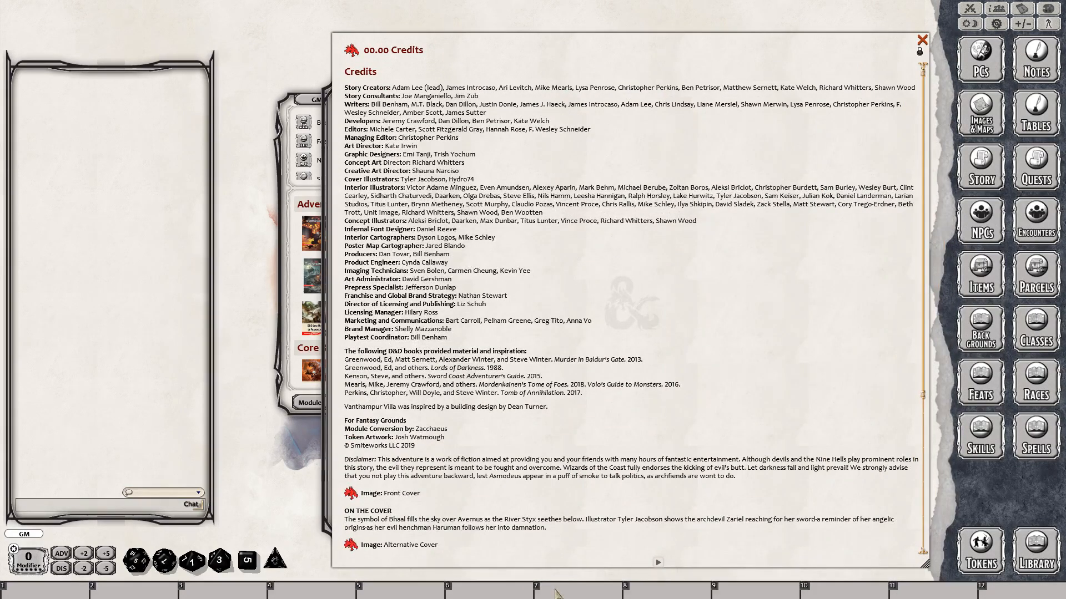
click(659, 563)
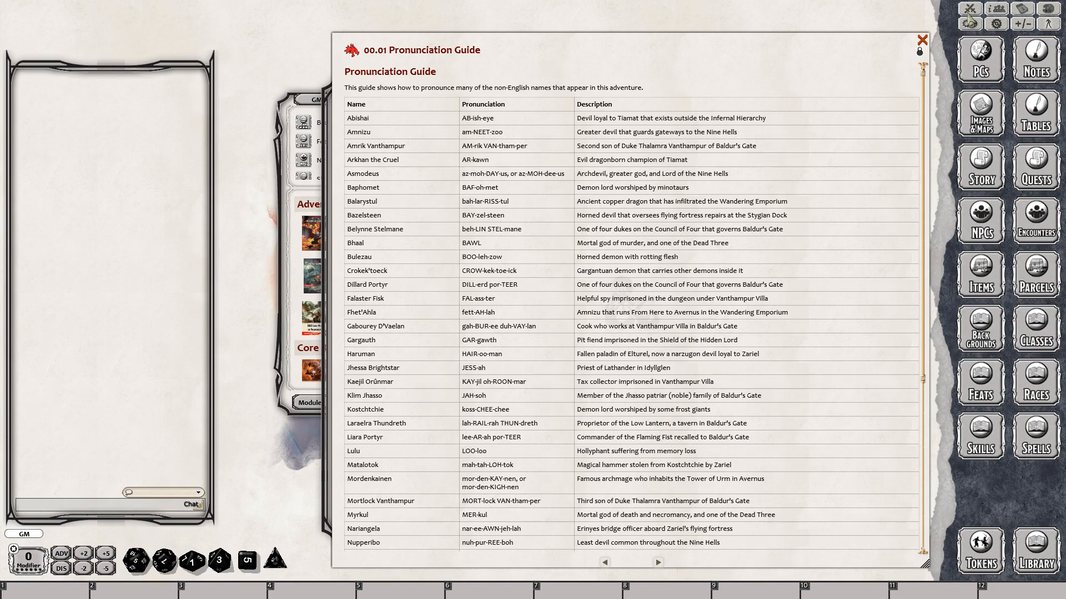
click(922, 41)
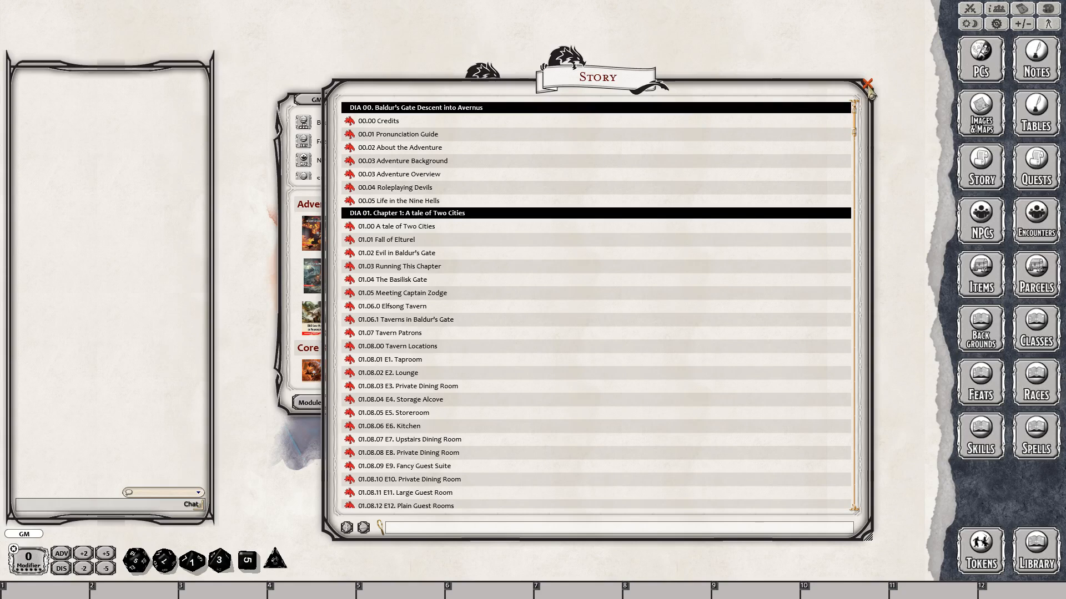
scroll(447, 366, down, 8)
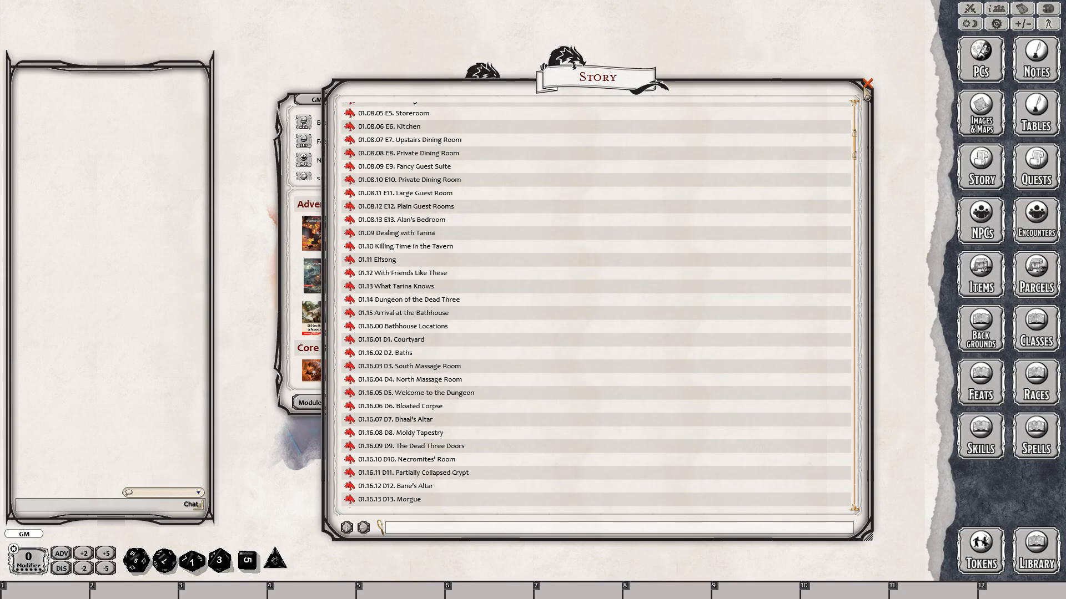
click(868, 84)
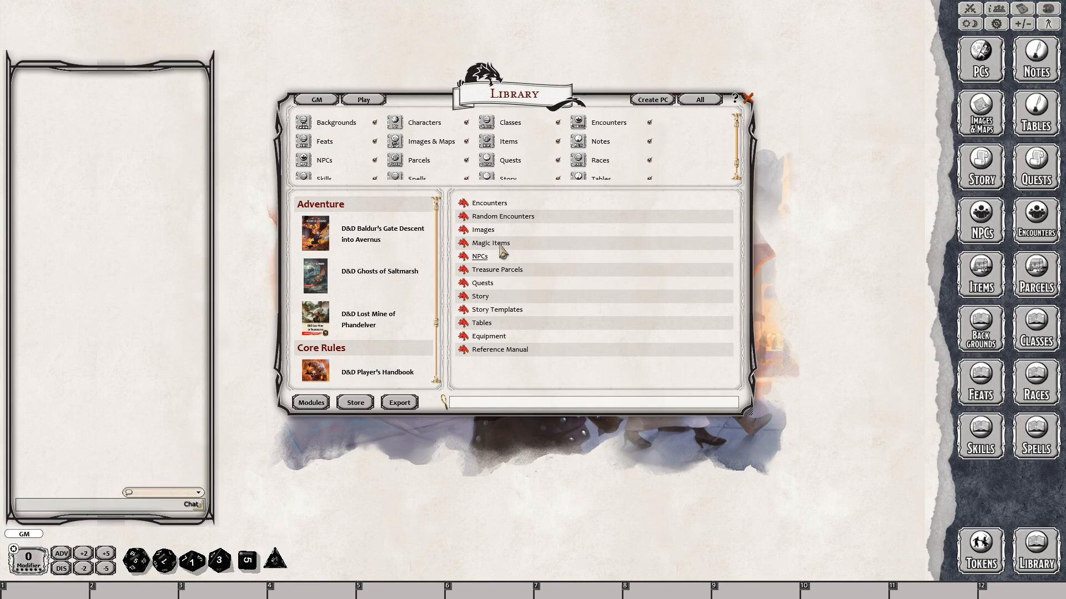
Open the adventure module's encounters list and view the 01.12 Ship Guards and 01.16.02 D2. Baths encounters.
click(487, 205)
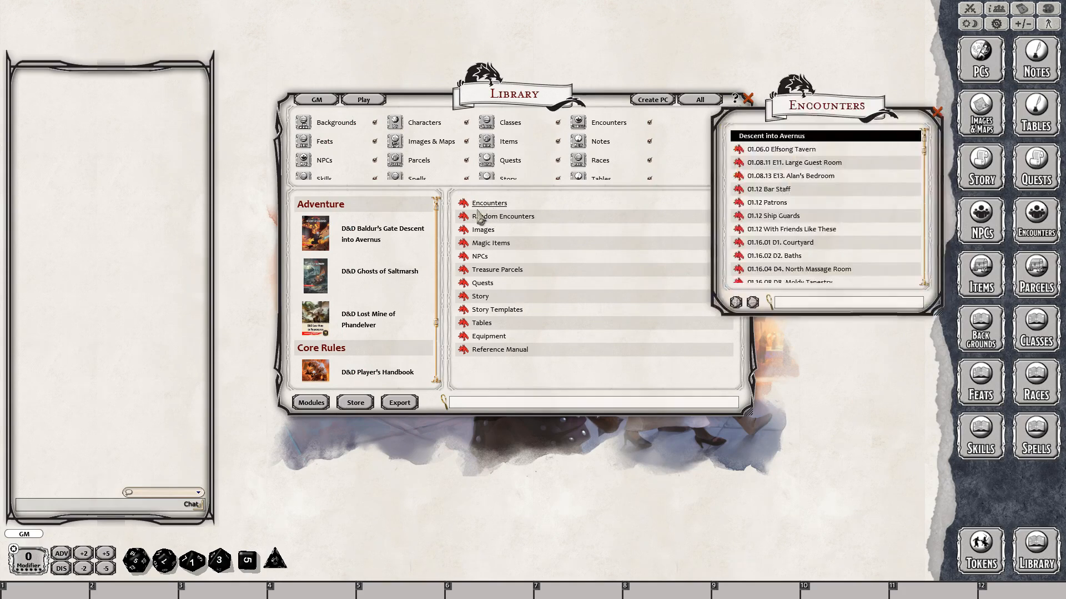
drag(824, 111, 673, 78)
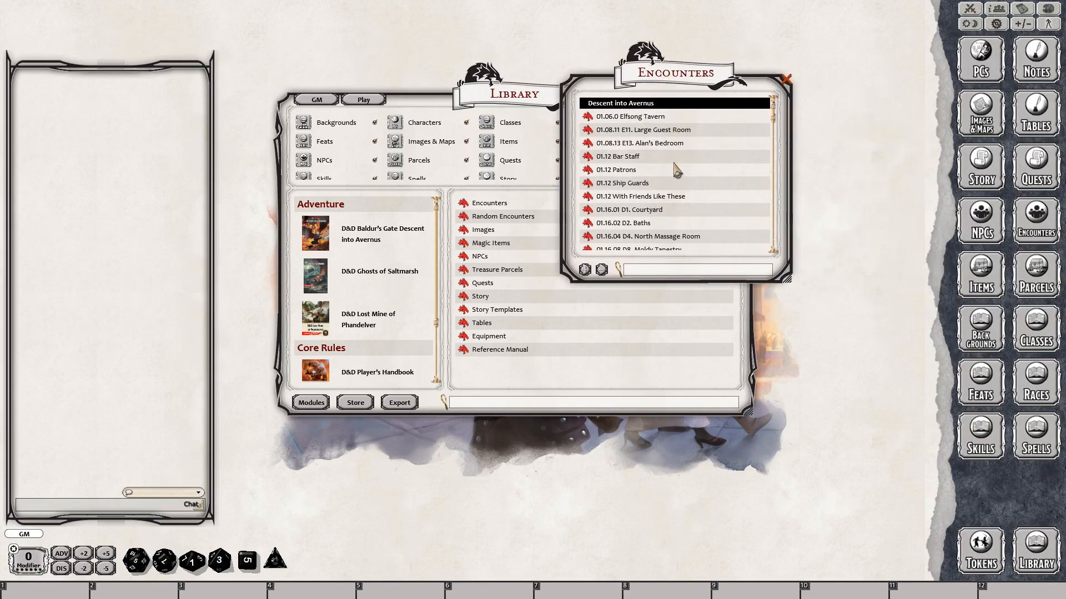
click(622, 189)
drag(508, 197, 380, 90)
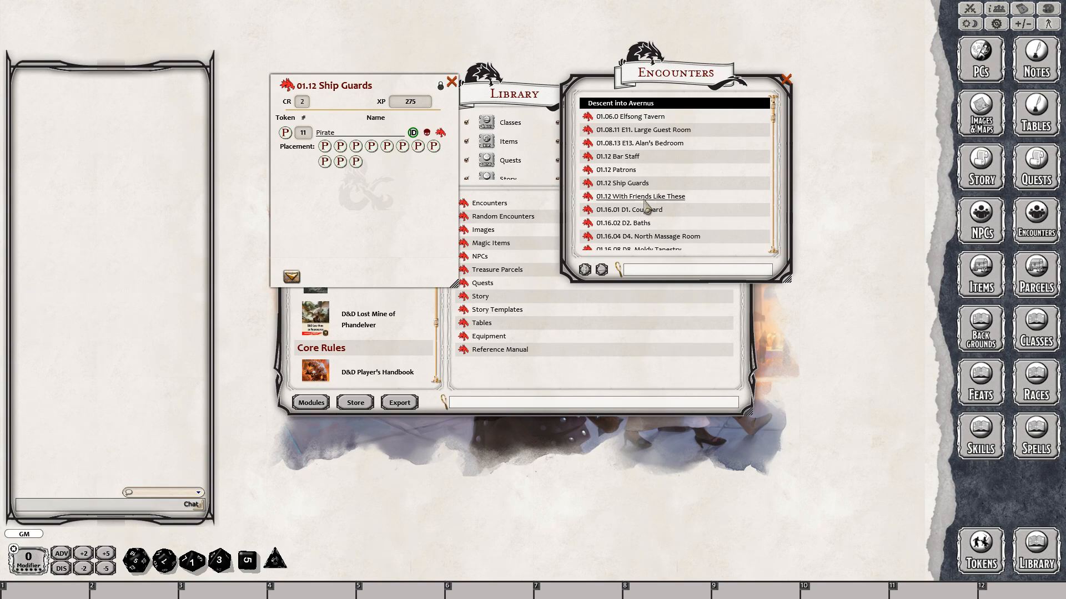
double_click(623, 224)
drag(519, 208, 330, 88)
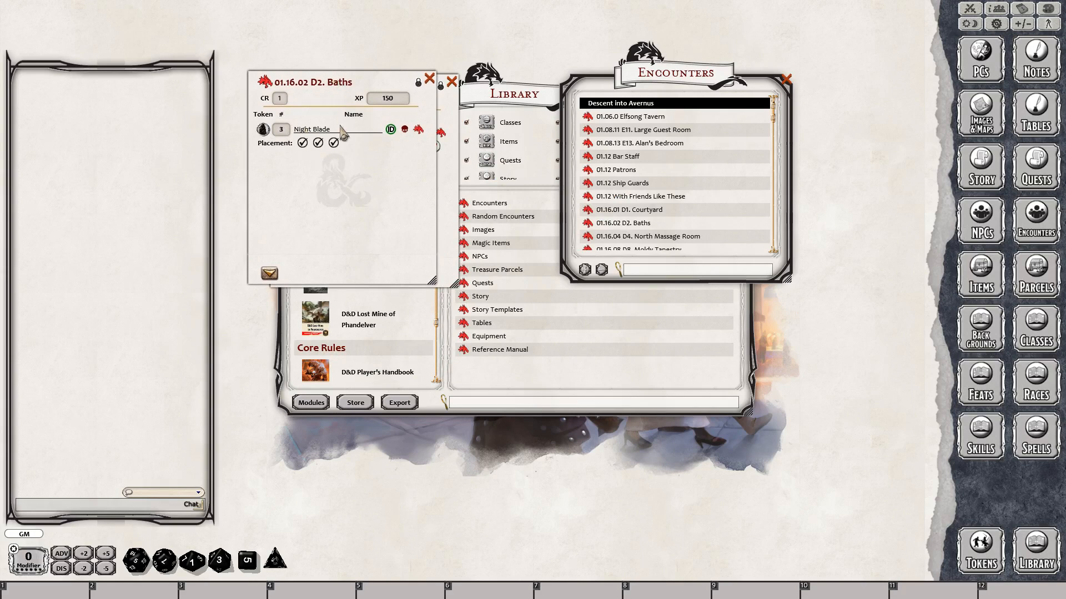
mouse_move(380, 86)
mouse_down()
mouse_move(446, 201)
mouse_move(377, 81)
mouse_up()
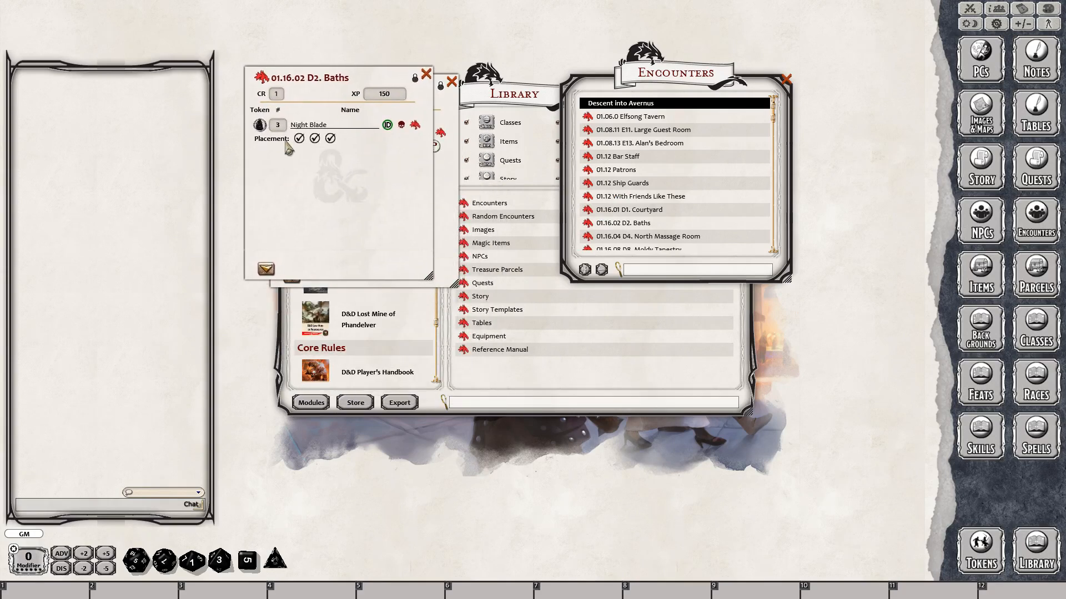
Add the 01.16.02 D2. Baths encounter to the combat tracker and view its Night Blade placements on the Bathhouse map.
click(266, 271)
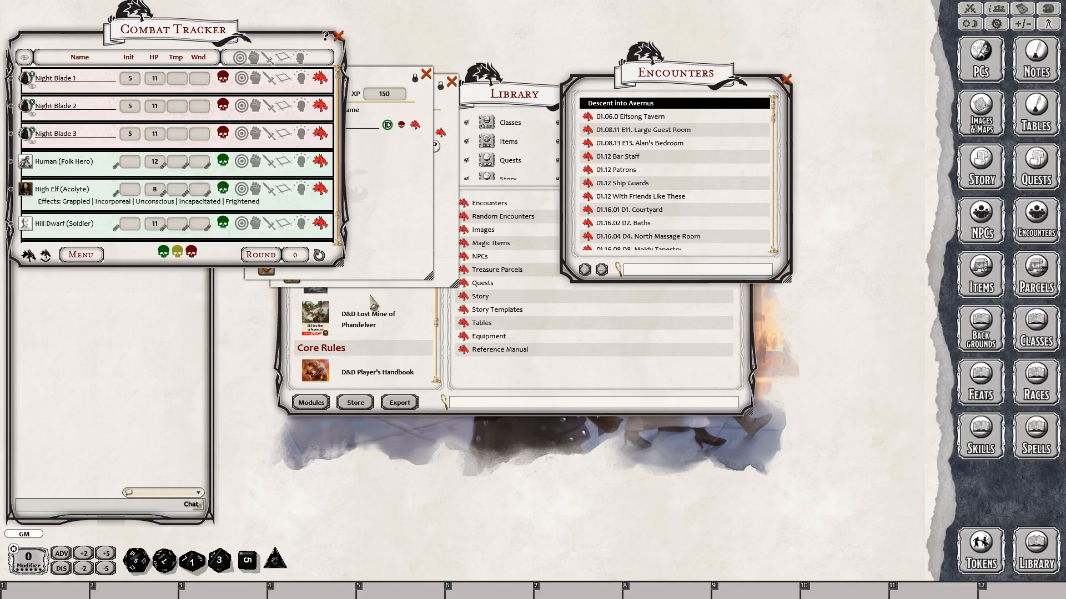
double_click(26, 138)
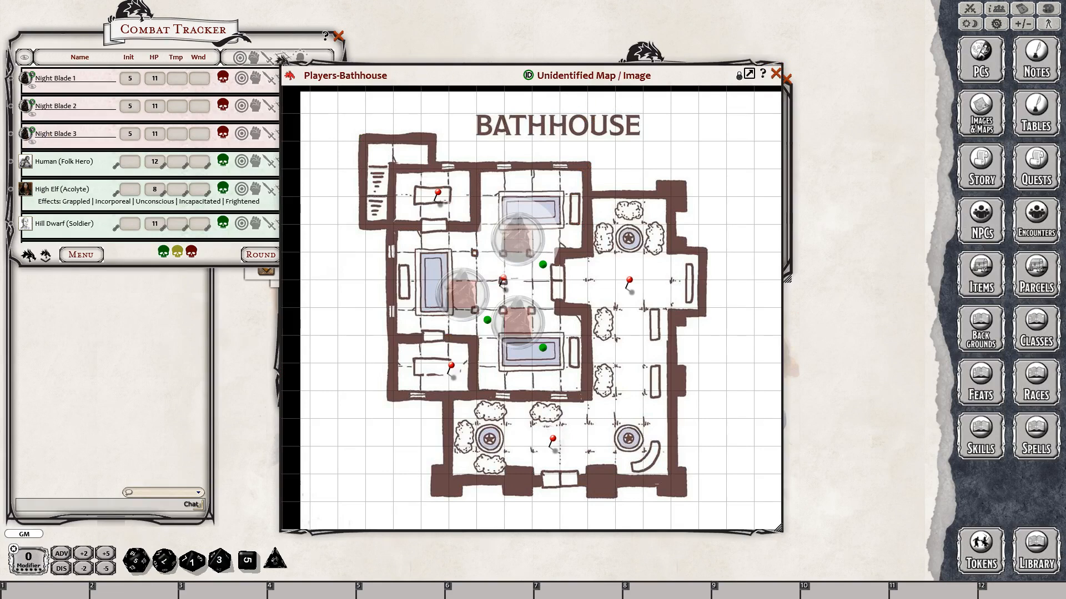
drag(470, 76, 581, 27)
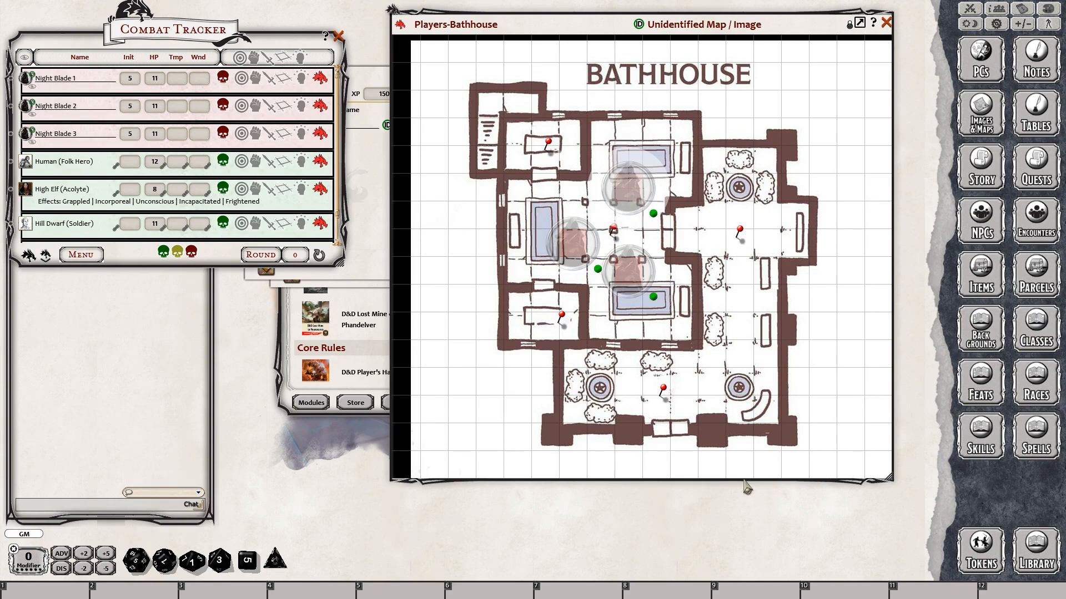
Make all NPCs in the combat tracker visible, hide them again, and close the Bathhouse map.
click(25, 57)
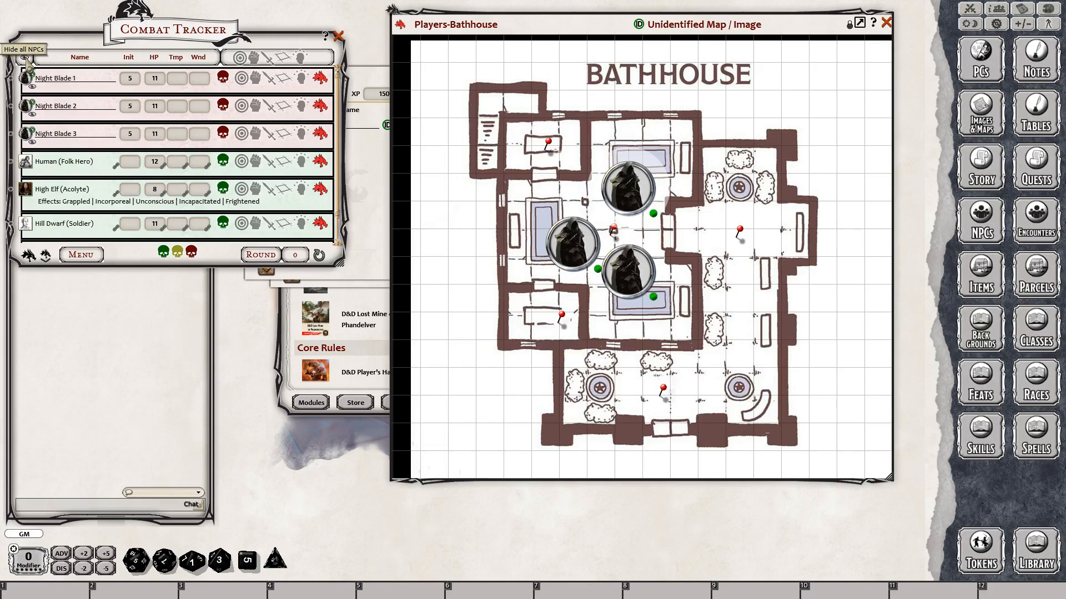
click(25, 57)
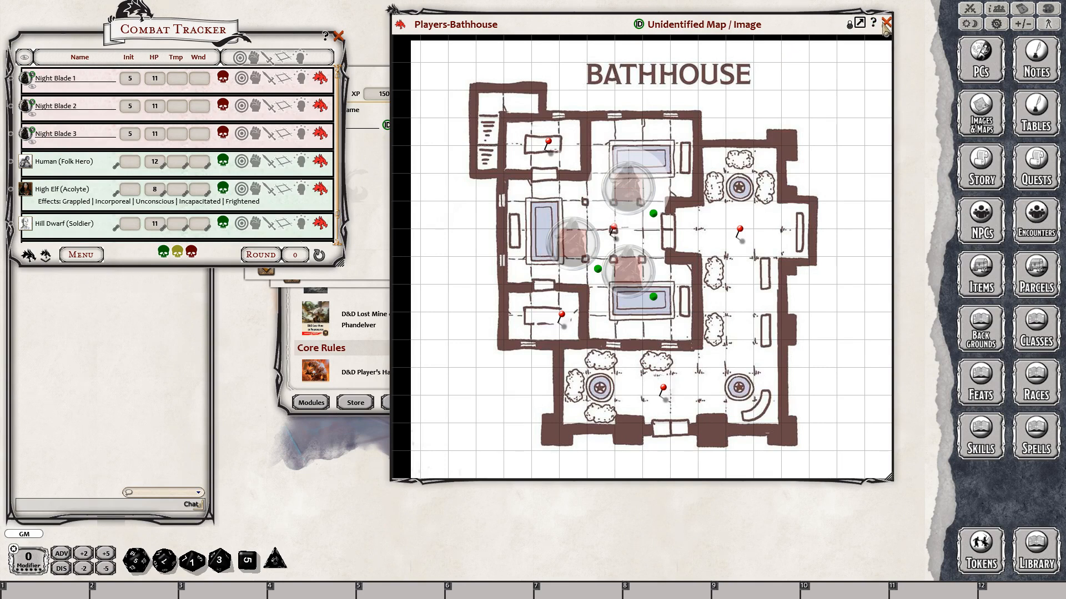
click(885, 24)
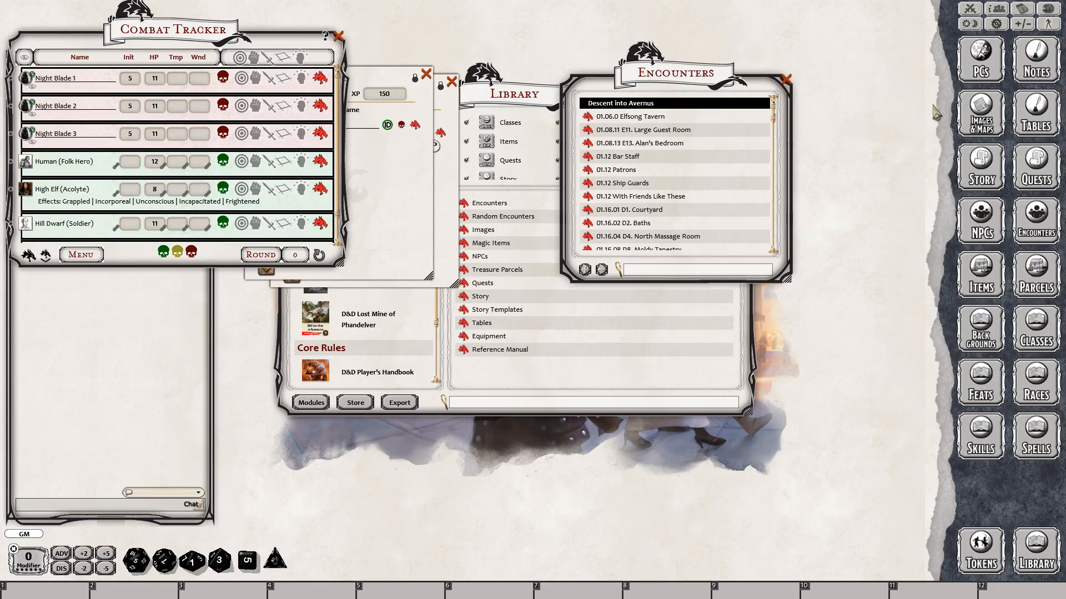
Open the party sheet beside the encounters list and add the 01.12 Ship Guards encounter to its XP section.
drag(689, 80, 545, 61)
click(997, 8)
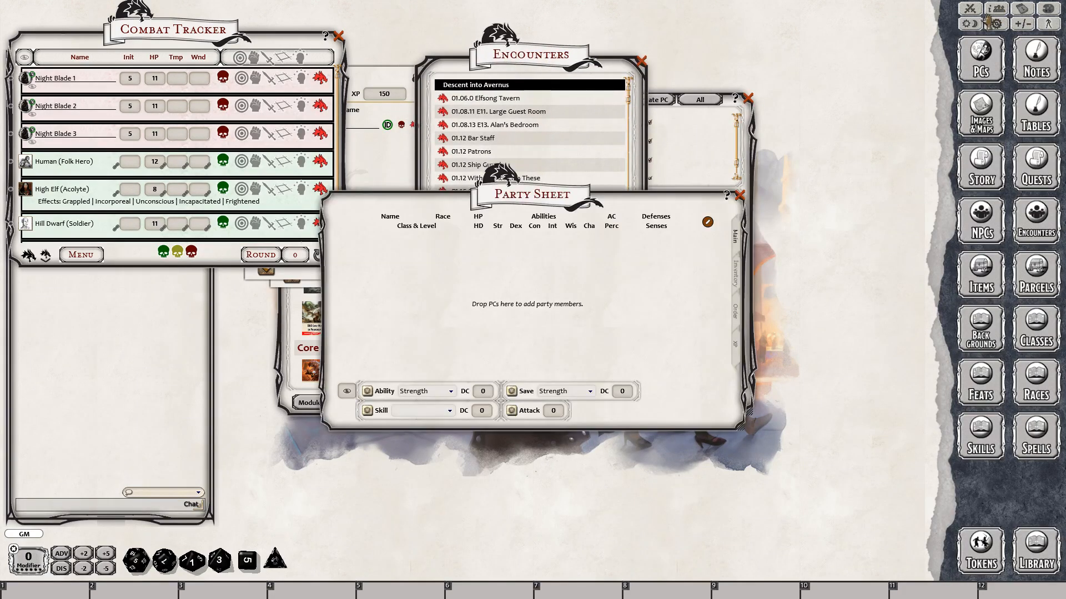
drag(540, 207, 852, 38)
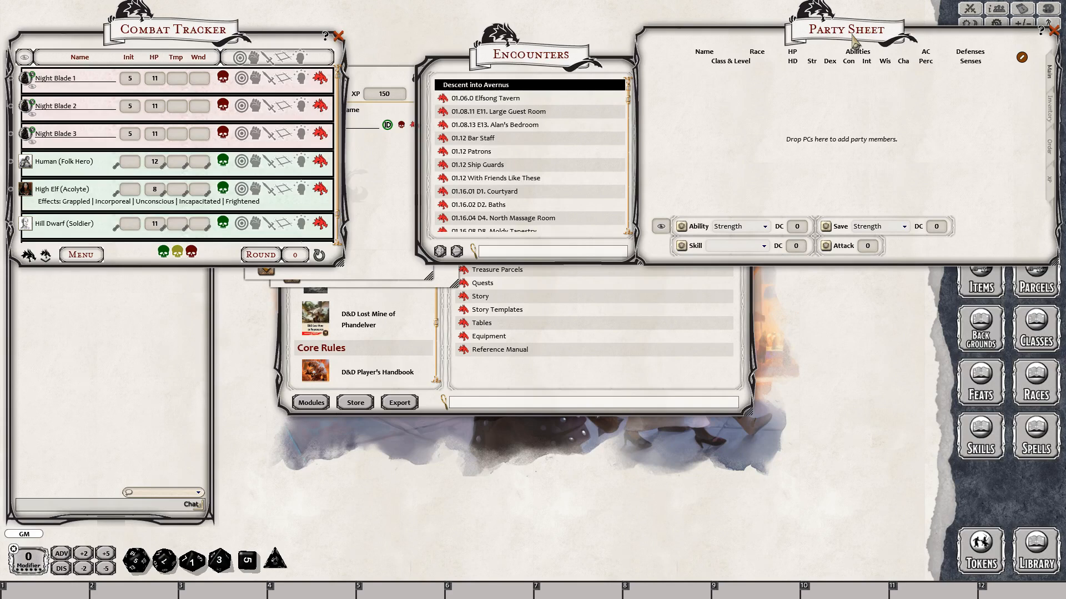
drag(506, 58, 464, 43)
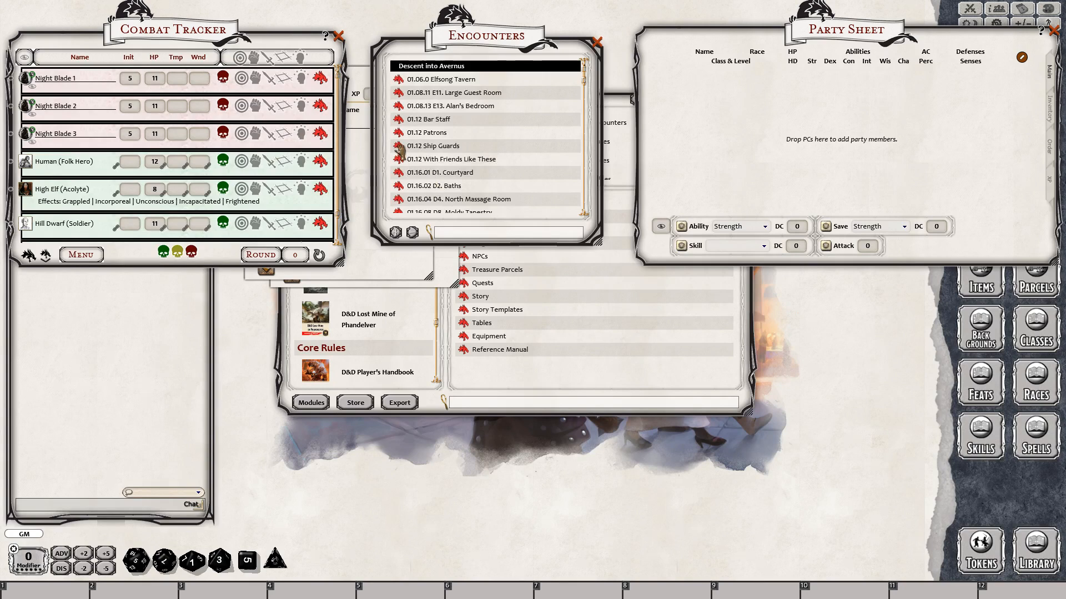
click(1048, 180)
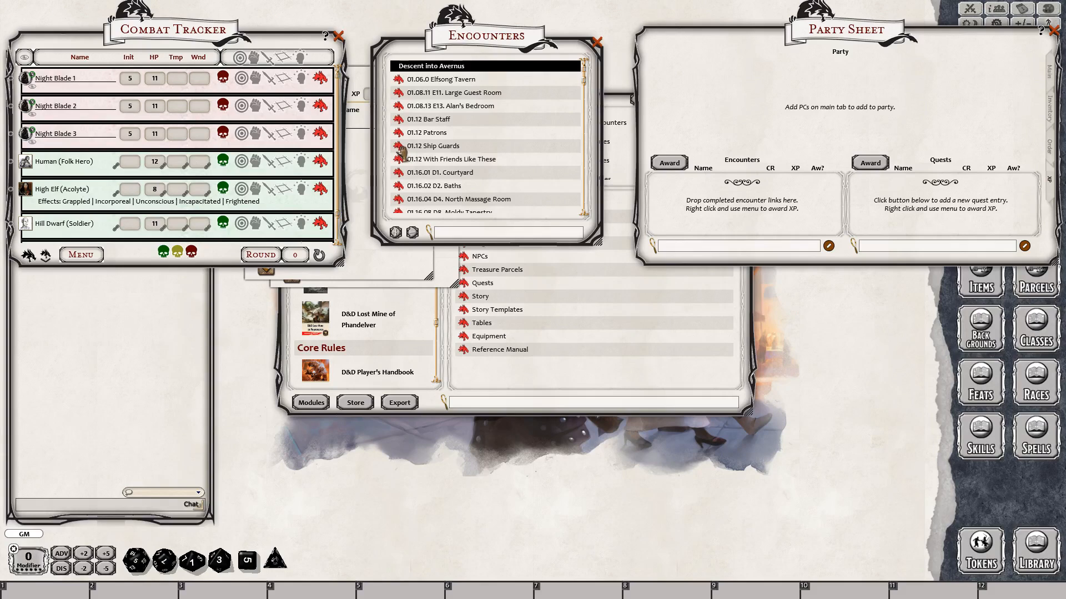
drag(401, 149, 734, 200)
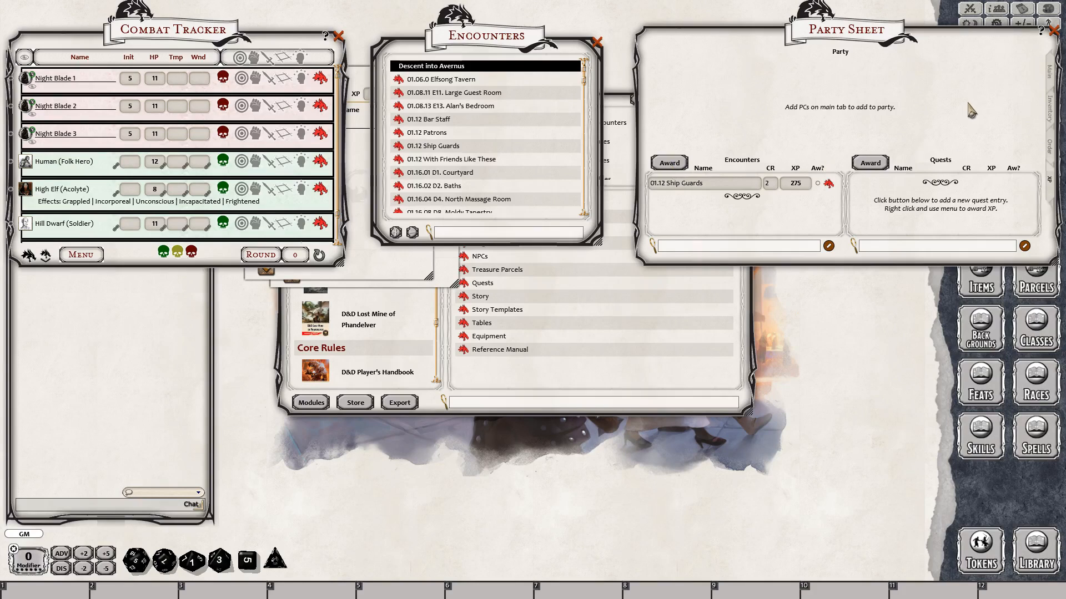
Replace the open encounter windows with the module's quests list and add all three of its quests to the party sheet.
click(598, 42)
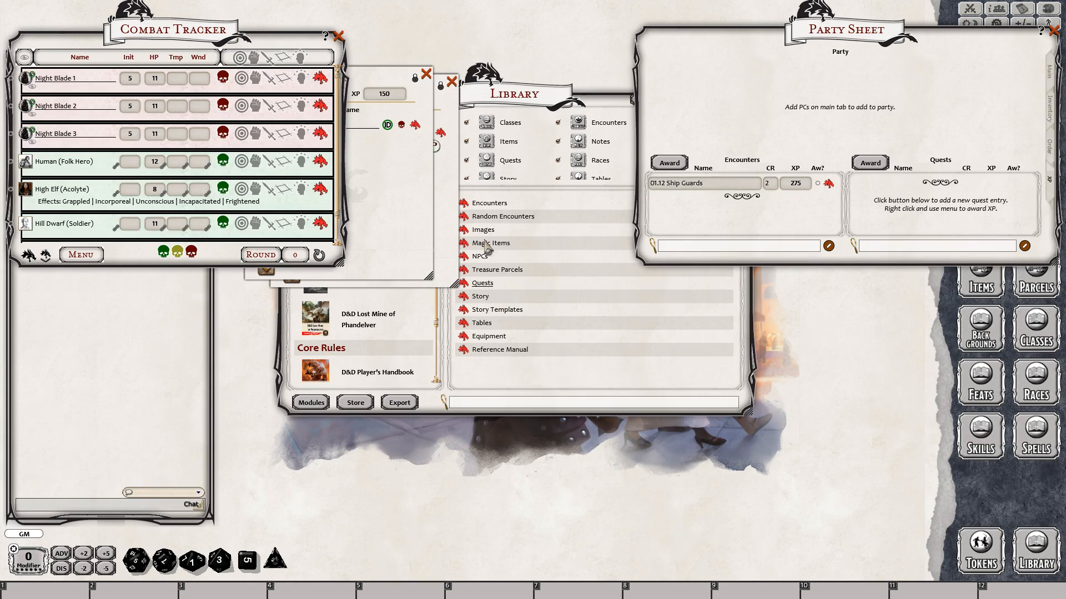
click(426, 74)
click(451, 82)
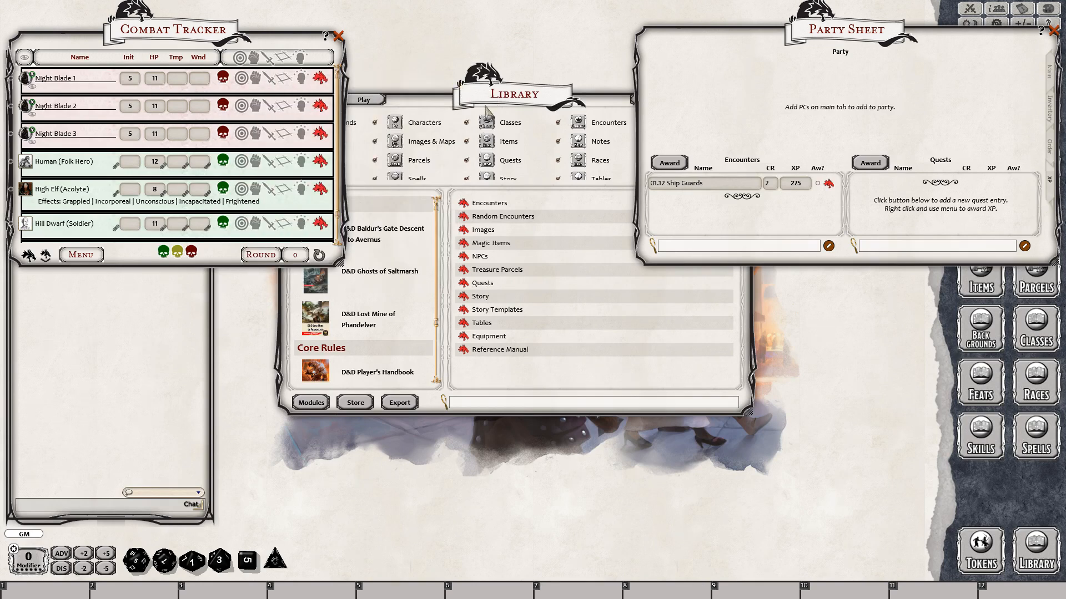
click(485, 285)
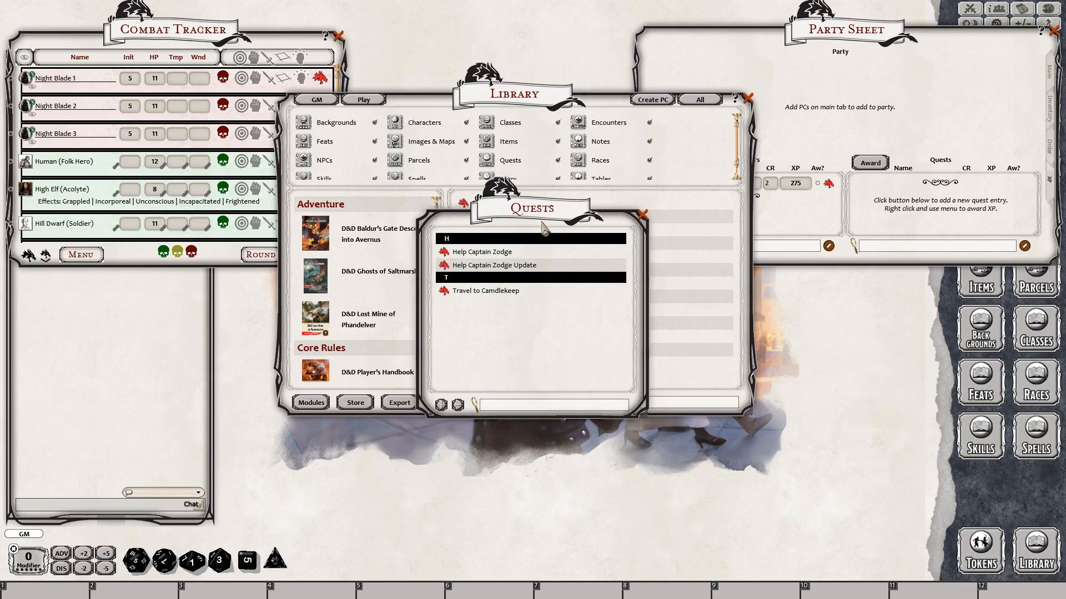
drag(445, 252, 910, 188)
drag(453, 270, 913, 211)
drag(444, 295, 864, 218)
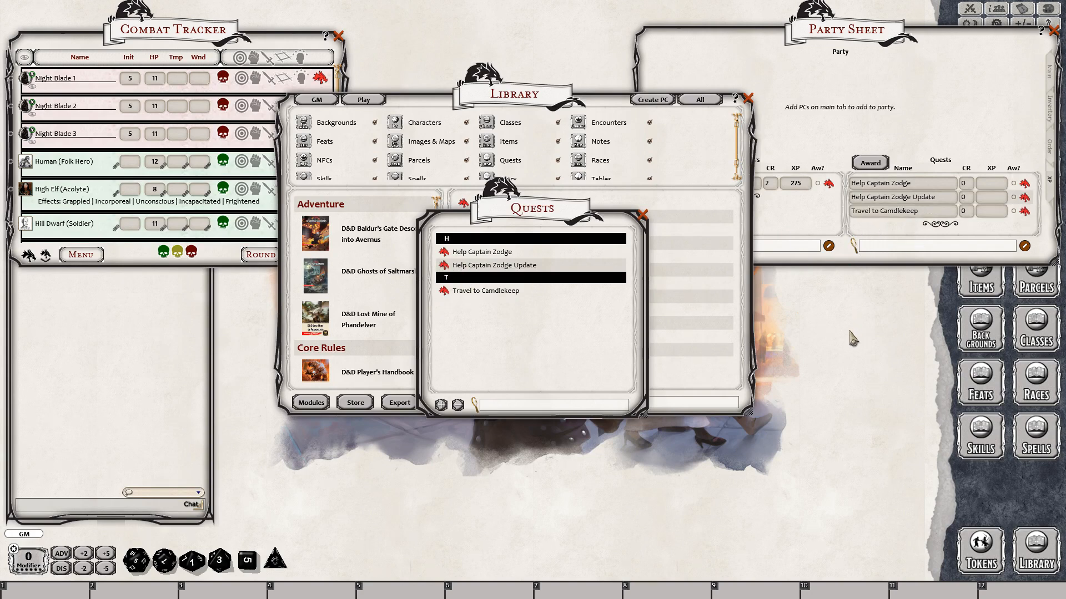
Check the Help Captain Zodge quest text, and set the party sheet XP to 500 for it and 10000 for Help Captain Zodge Update.
click(472, 253)
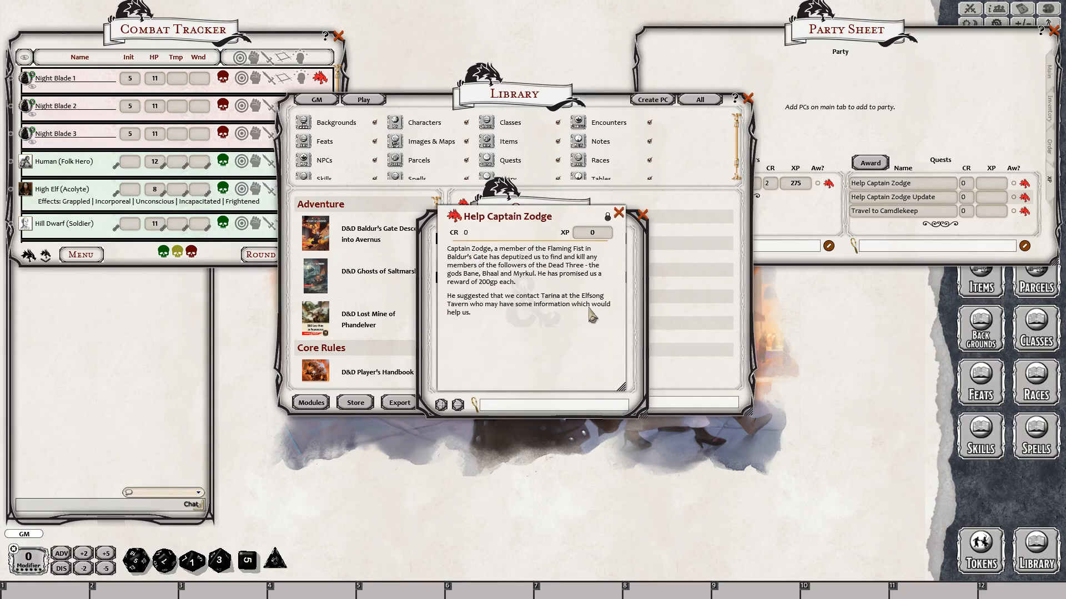
click(618, 212)
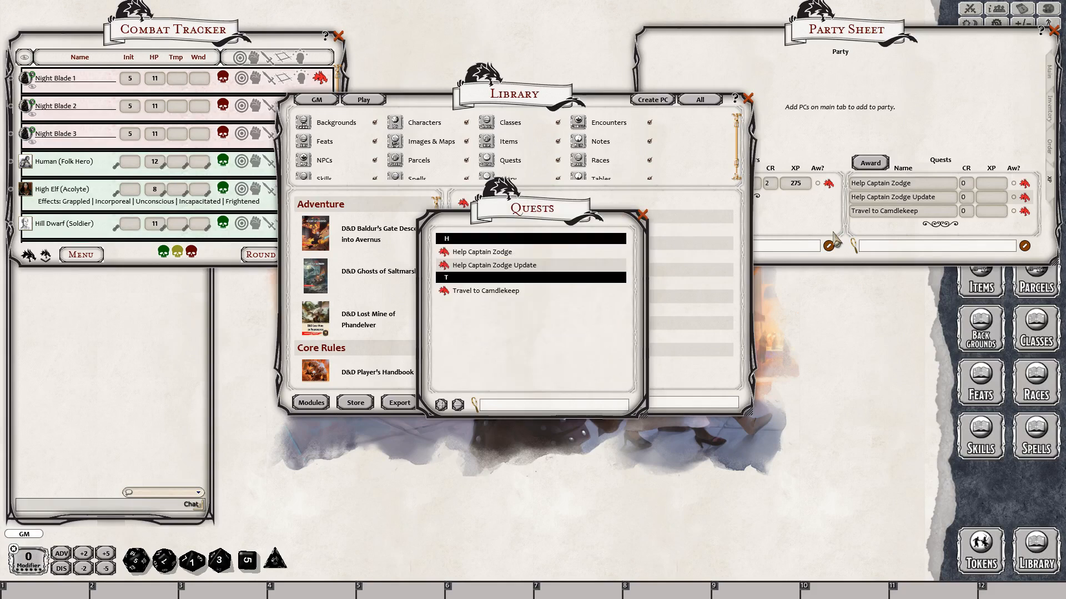
click(991, 184)
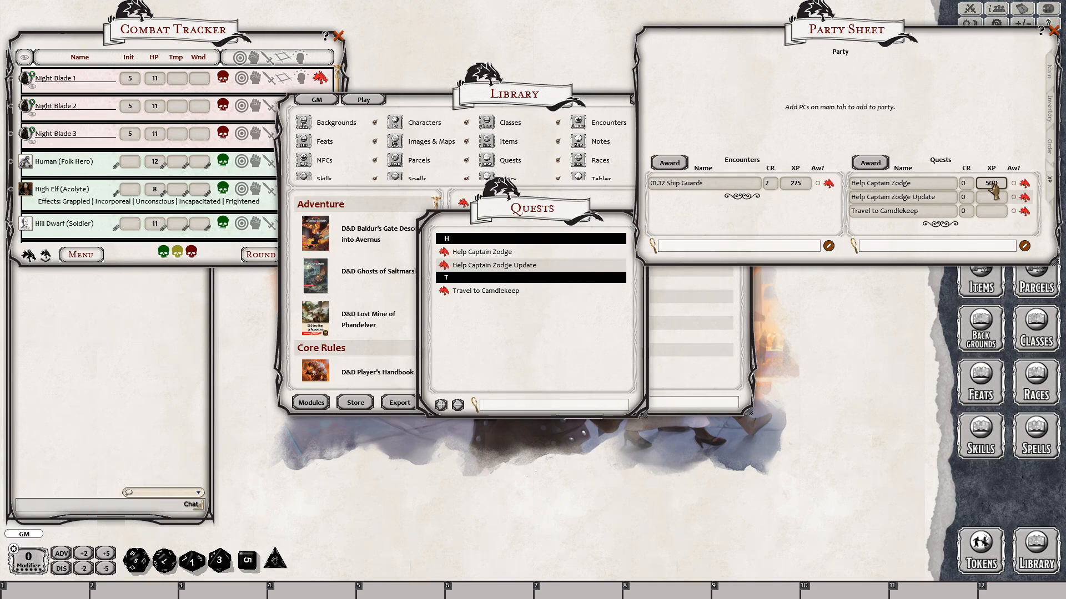
click(989, 198)
text(10000)
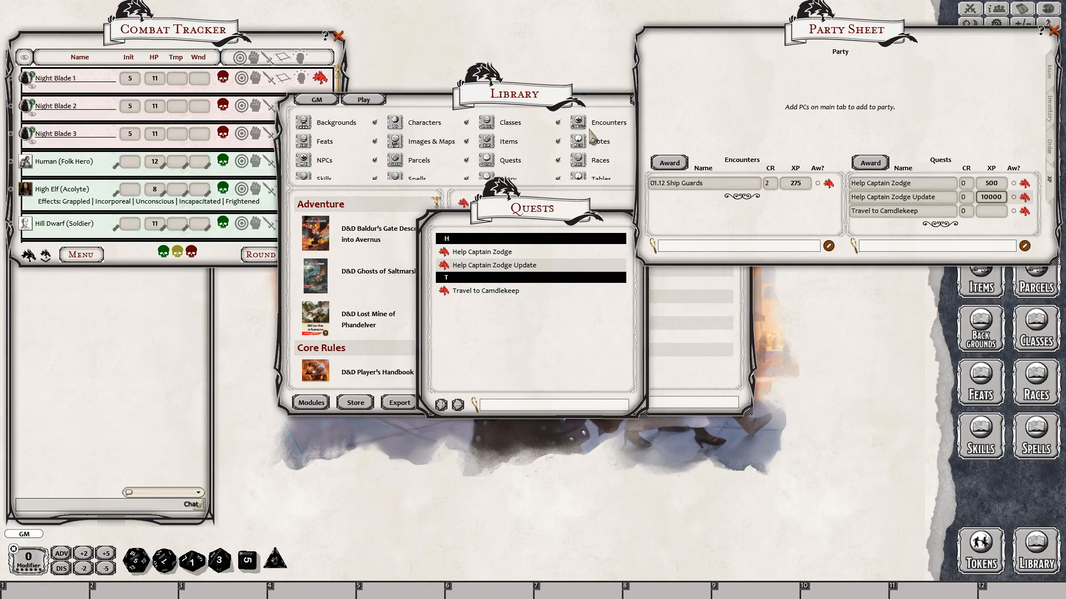
click(544, 212)
click(643, 219)
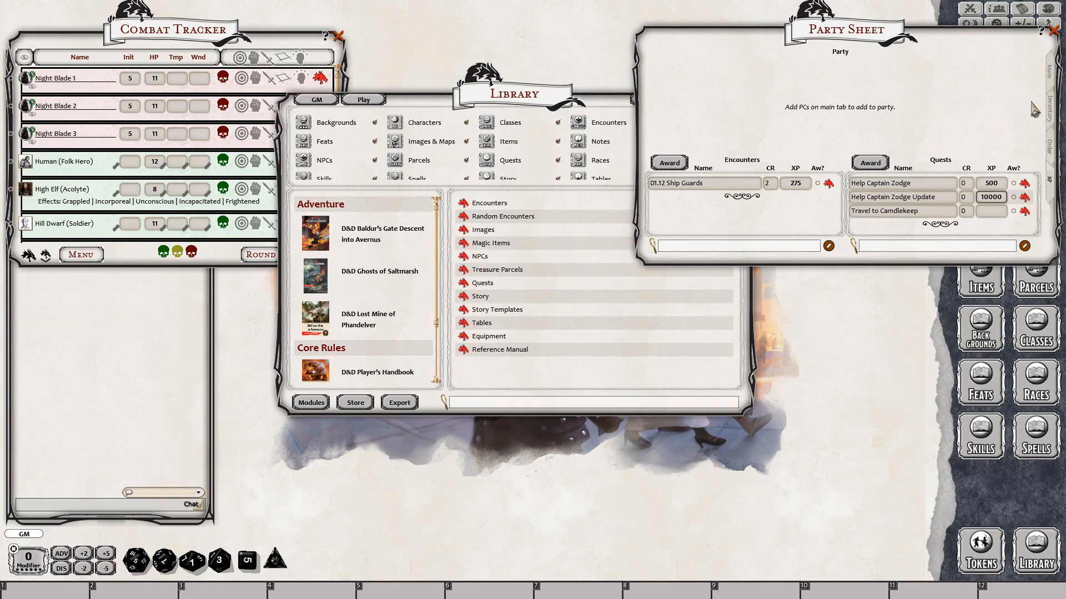
Show the party sheet's inventory, open the module's treasure parcels list, and view the 01.16.12 D12. Bane's Altar parcel.
click(1051, 110)
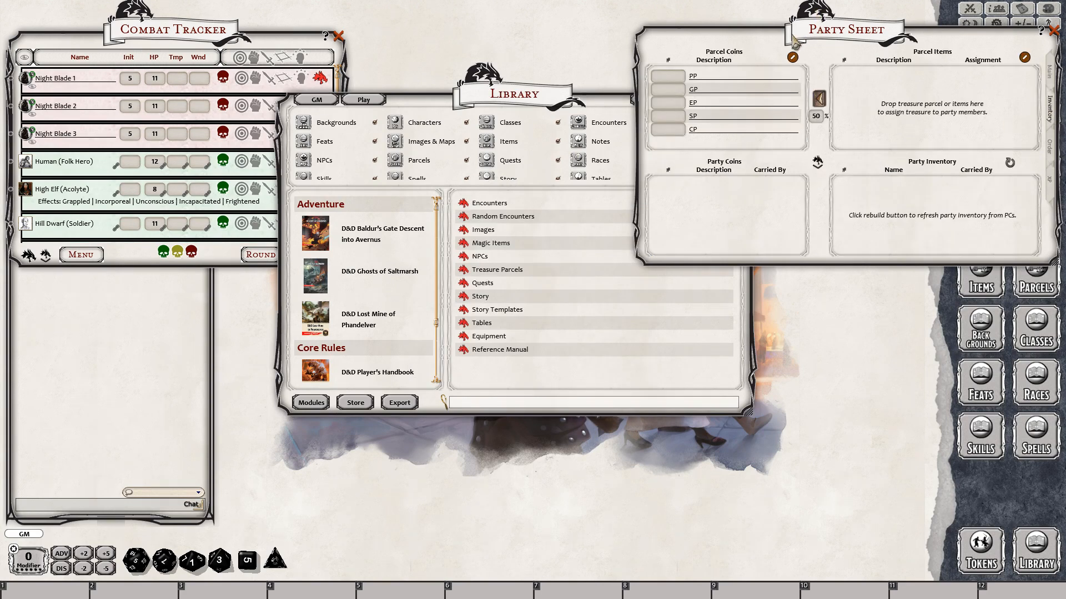
click(509, 276)
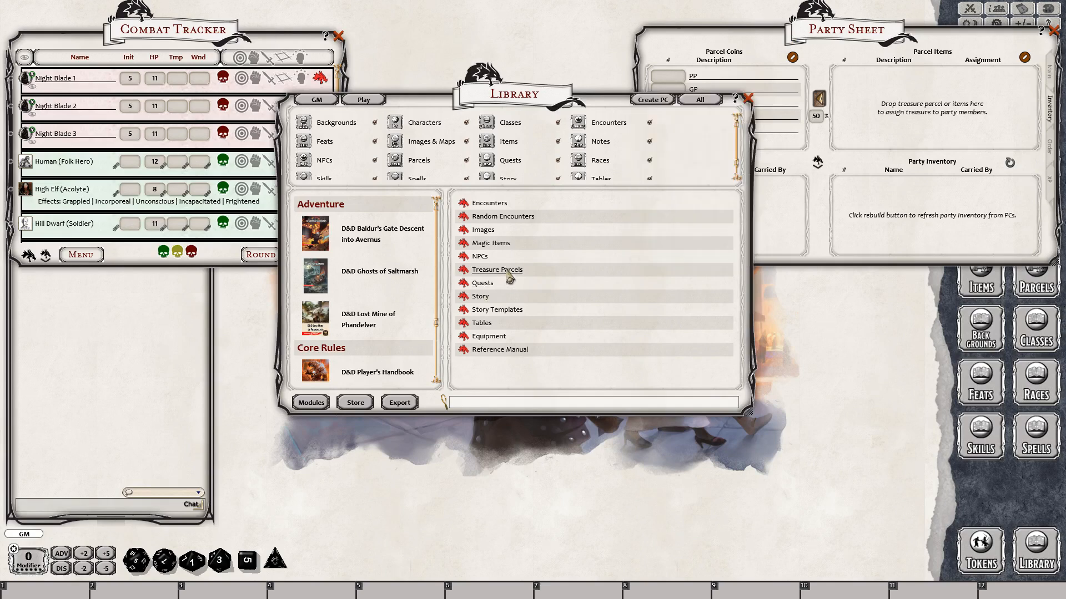
click(509, 277)
drag(506, 198, 438, 51)
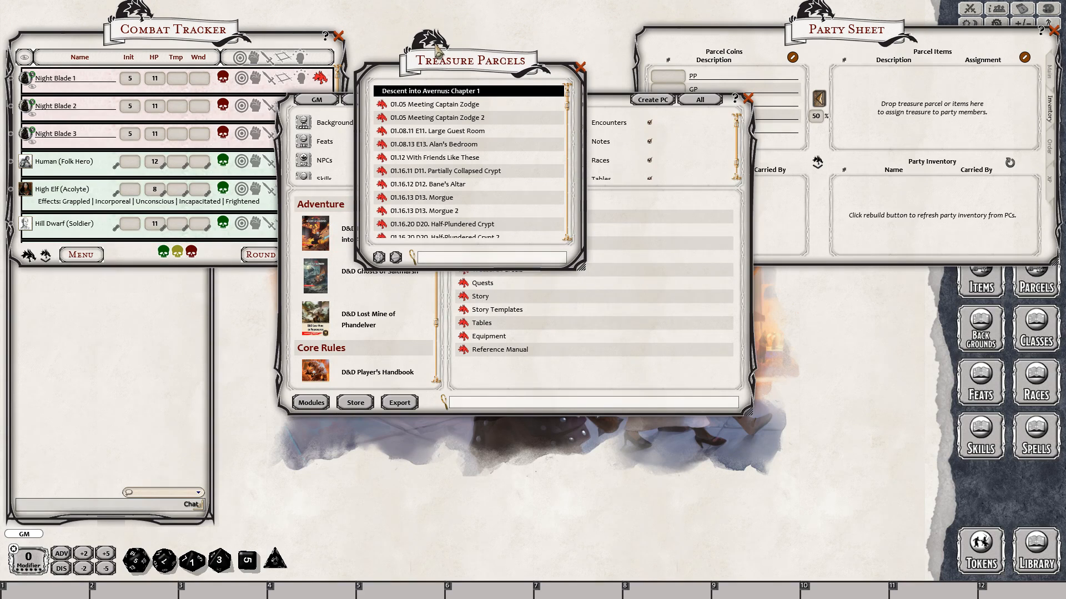
click(466, 173)
click(452, 184)
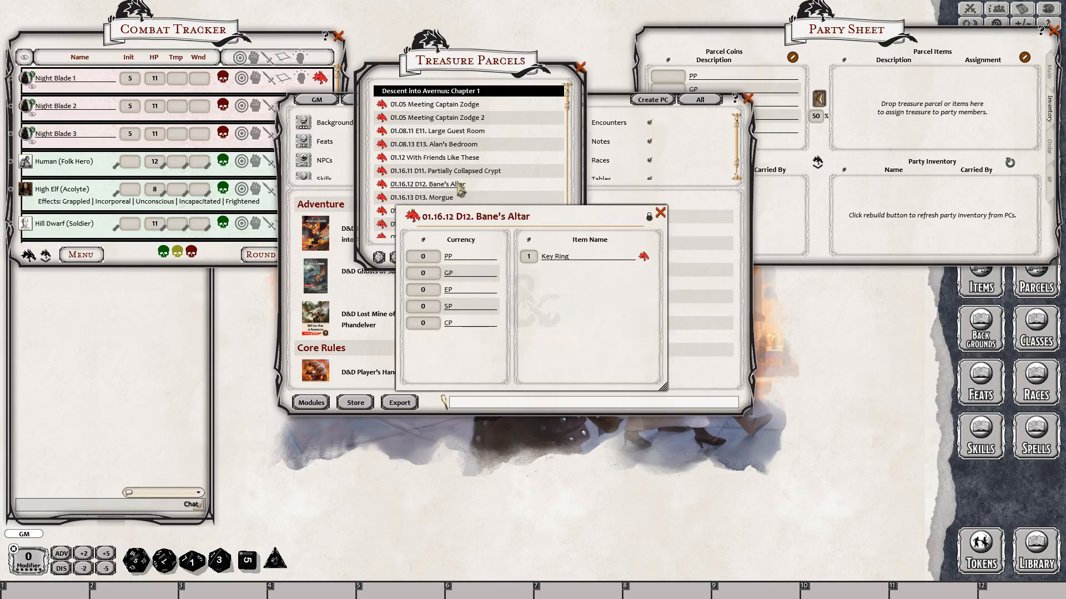
View the 01.16.30 D30. Tiamat's Stolen Treasure 4 and 01.16.32 D32. Stolen Goods treasure parcels.
click(660, 212)
scroll(461, 166, down, 3)
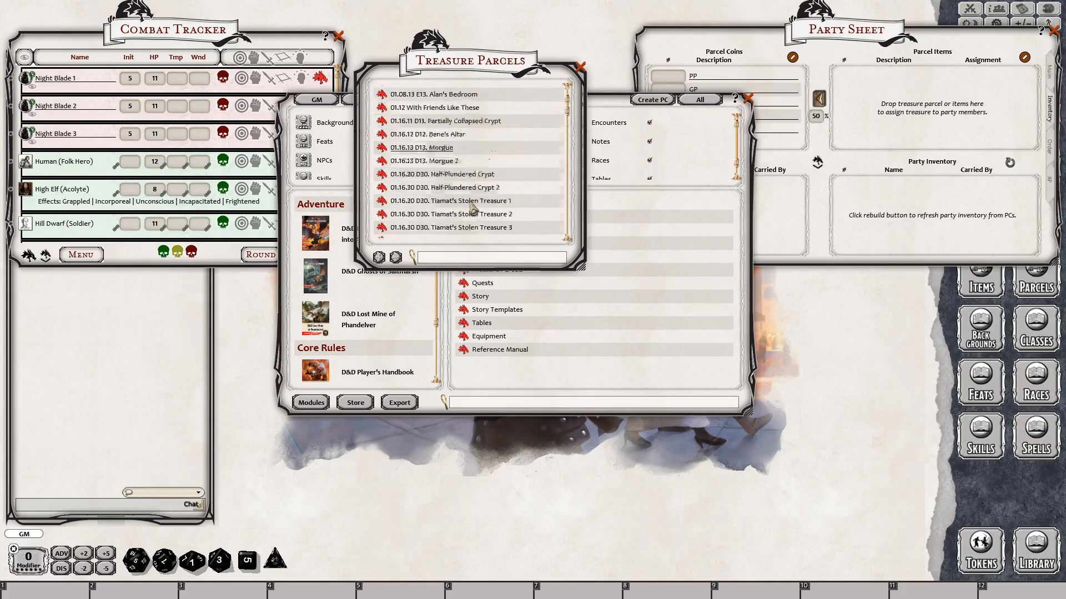
click(458, 207)
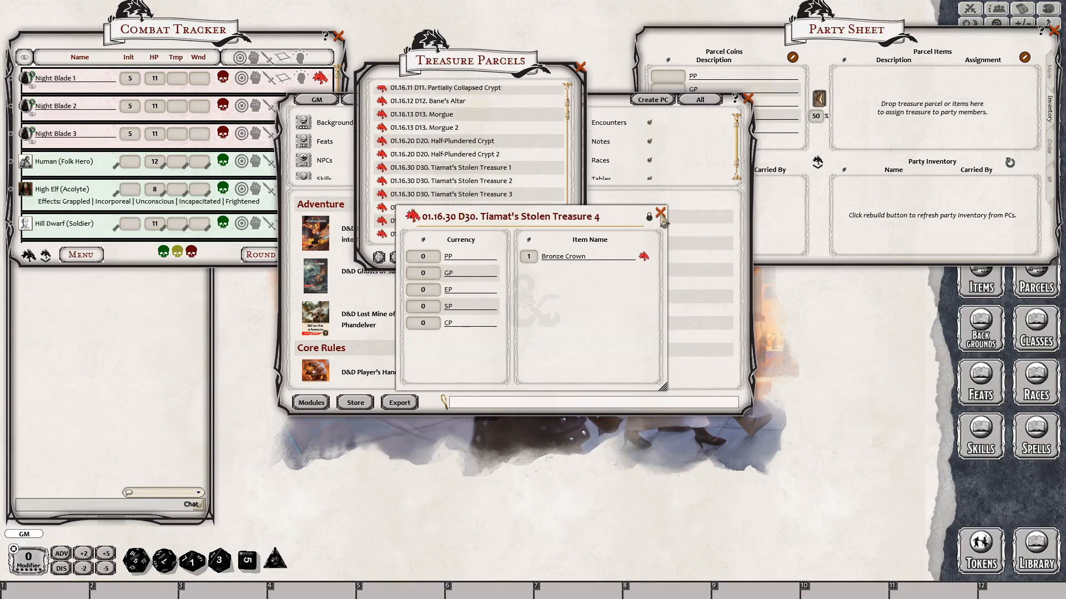
click(660, 213)
scroll(461, 189, down, 1)
click(450, 201)
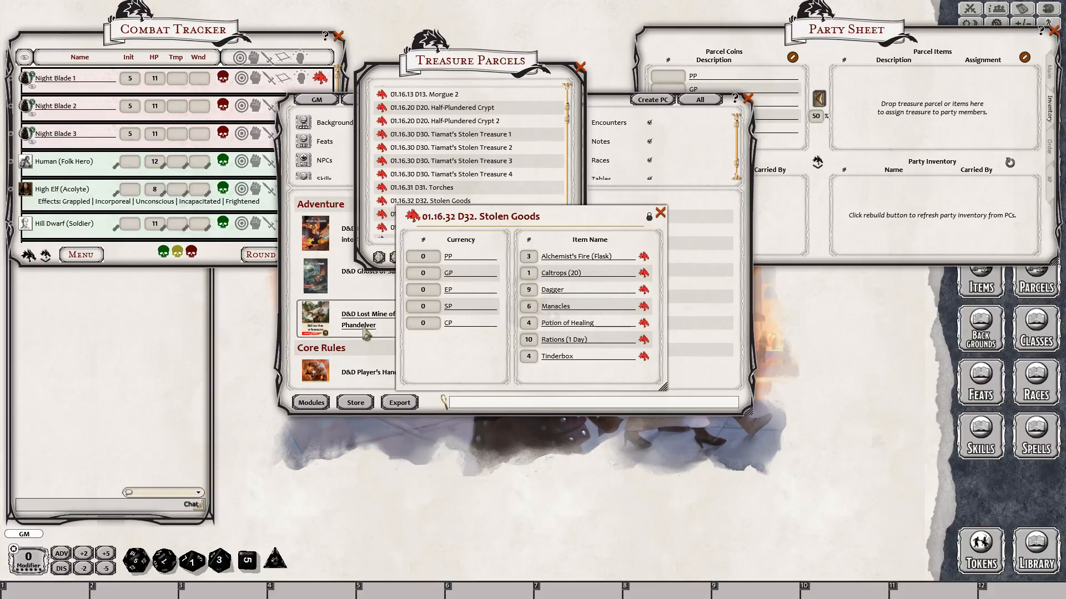
View the 01.27.08 V8. Parlor 2 and 01.27.08 V8. Parlor treasure parcels.
click(660, 213)
scroll(466, 180, down, 3)
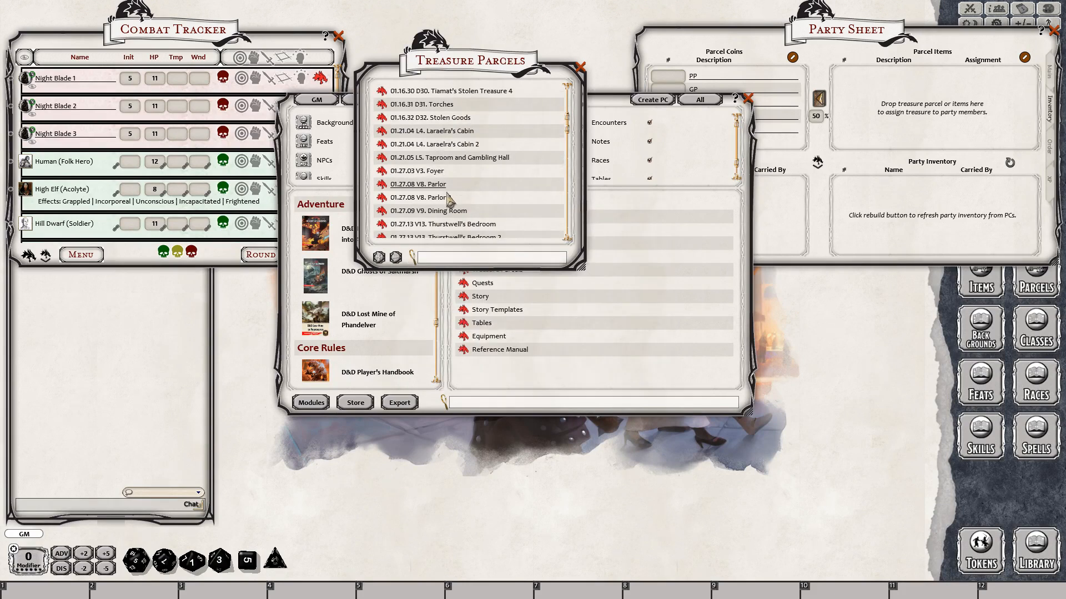
click(425, 199)
click(660, 213)
click(428, 185)
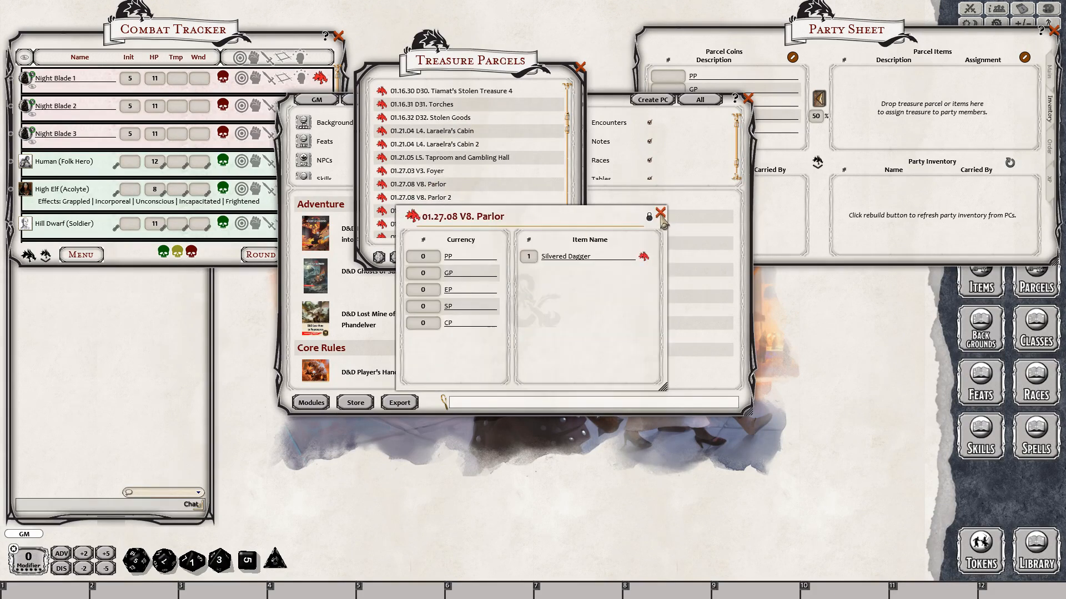
Open the 01.27.17 V17. Master Bedroom parcel, and add it to the party sheet's parcel inventory after closing the parcels list.
click(660, 212)
scroll(422, 167, down, 3)
click(436, 195)
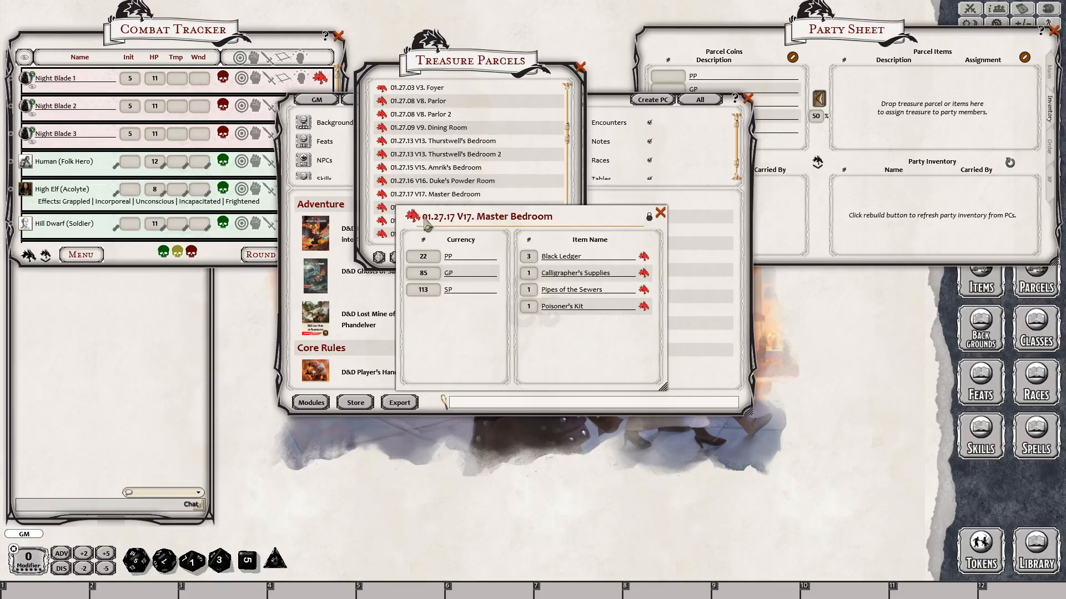
drag(605, 215, 542, 32)
click(505, 258)
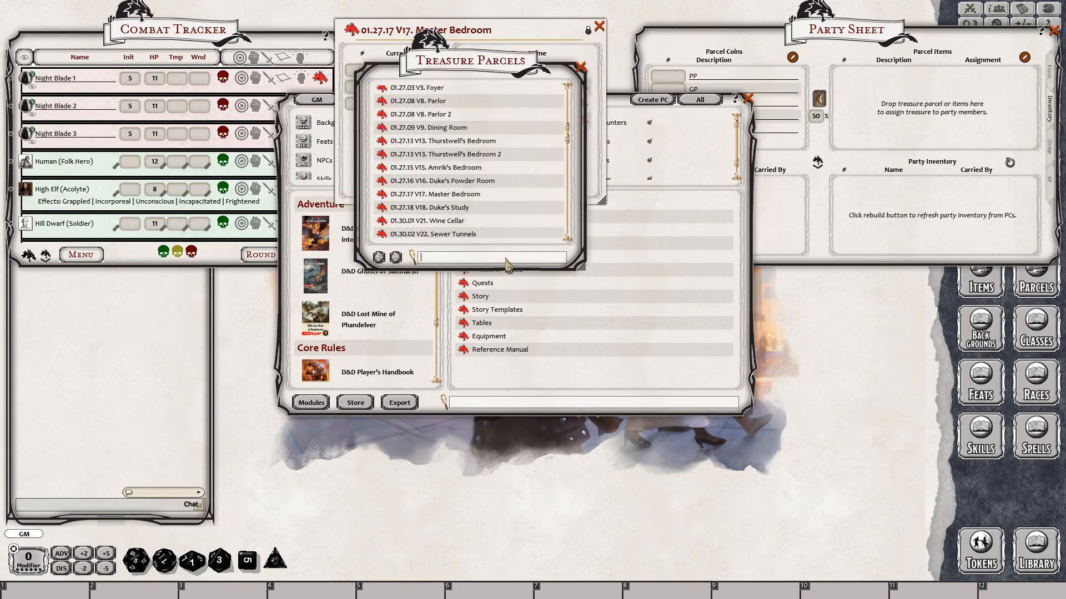
click(581, 67)
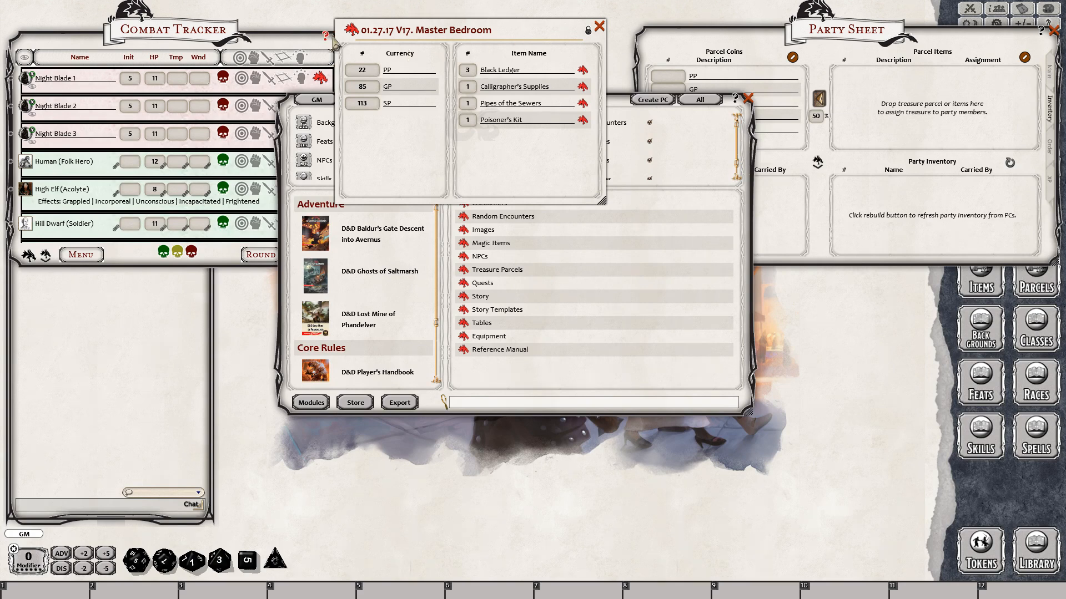
drag(766, 180, 880, 130)
click(835, 39)
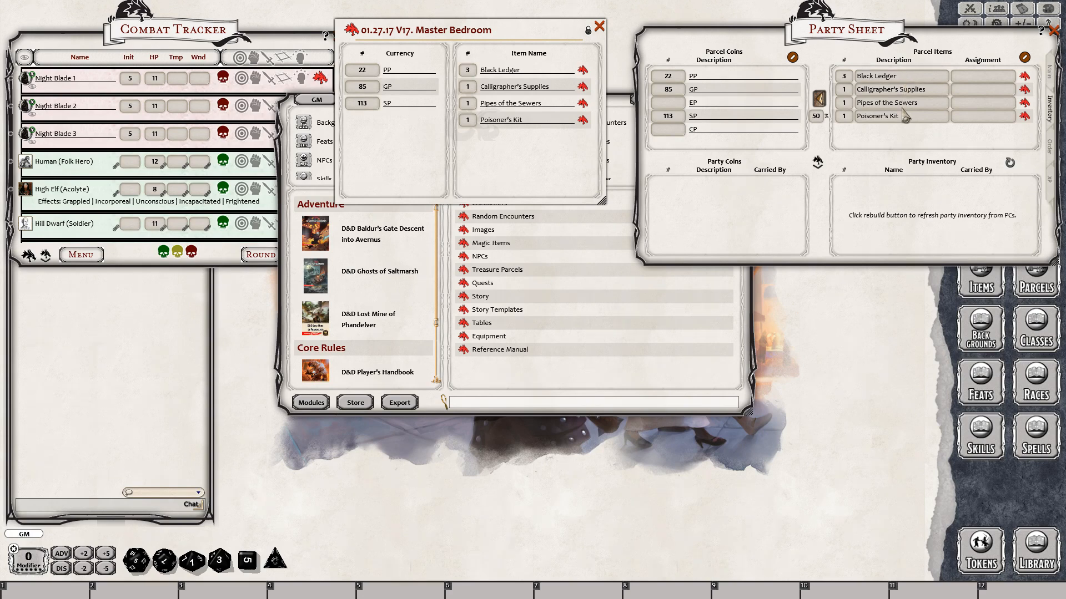
Select the Black Ledger's assignment field, and close the Master Bedroom parcel and the party sheet.
click(970, 81)
click(599, 26)
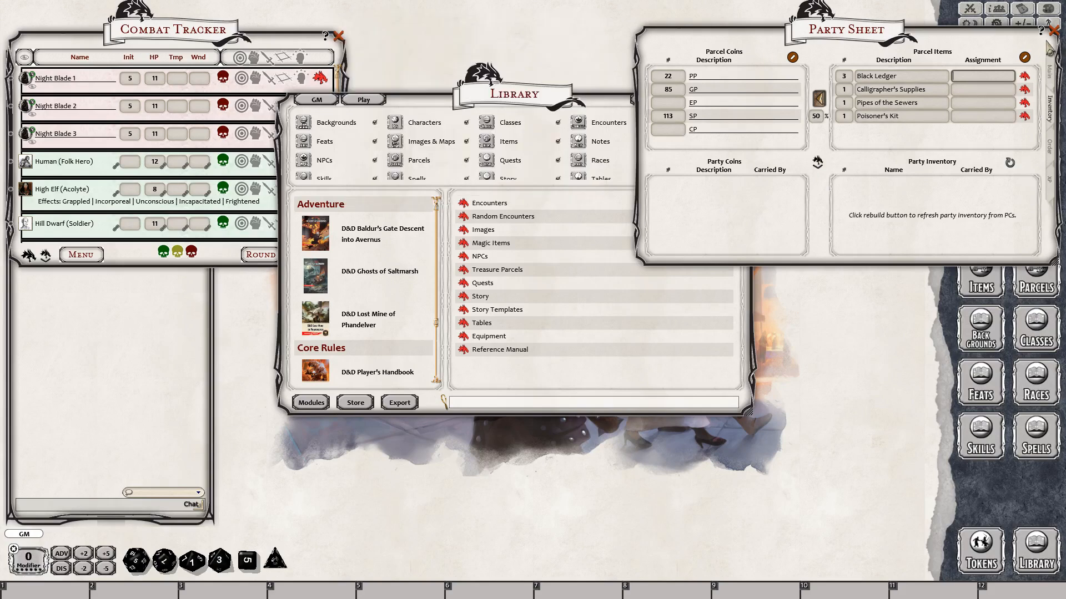
click(1053, 31)
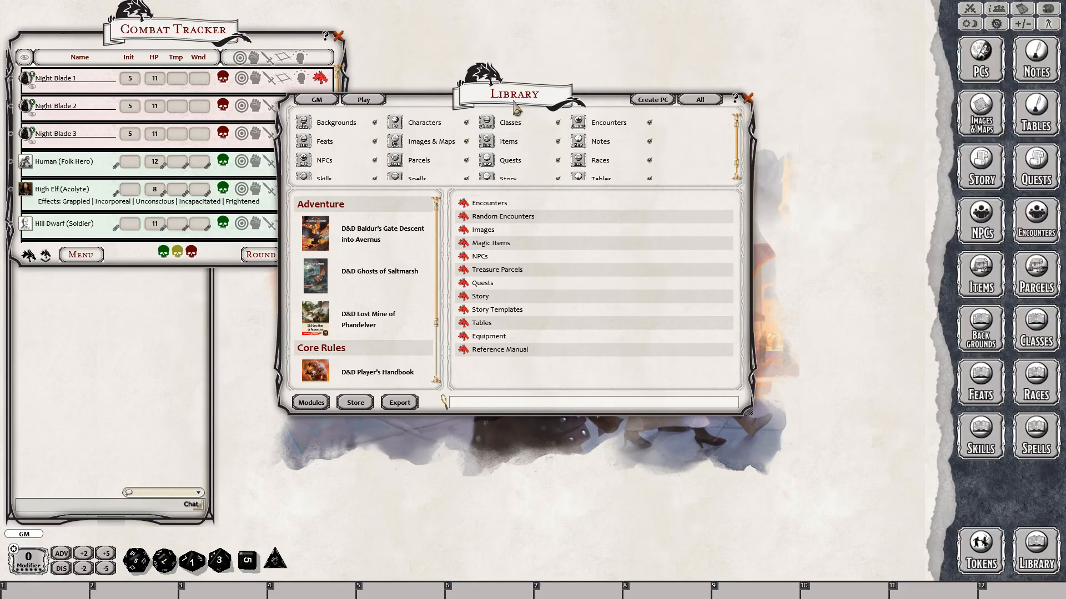
Move the library clear of the combat tracker, and check Night Blade 2's token on the Players-Bathhouse map.
drag(561, 95, 646, 55)
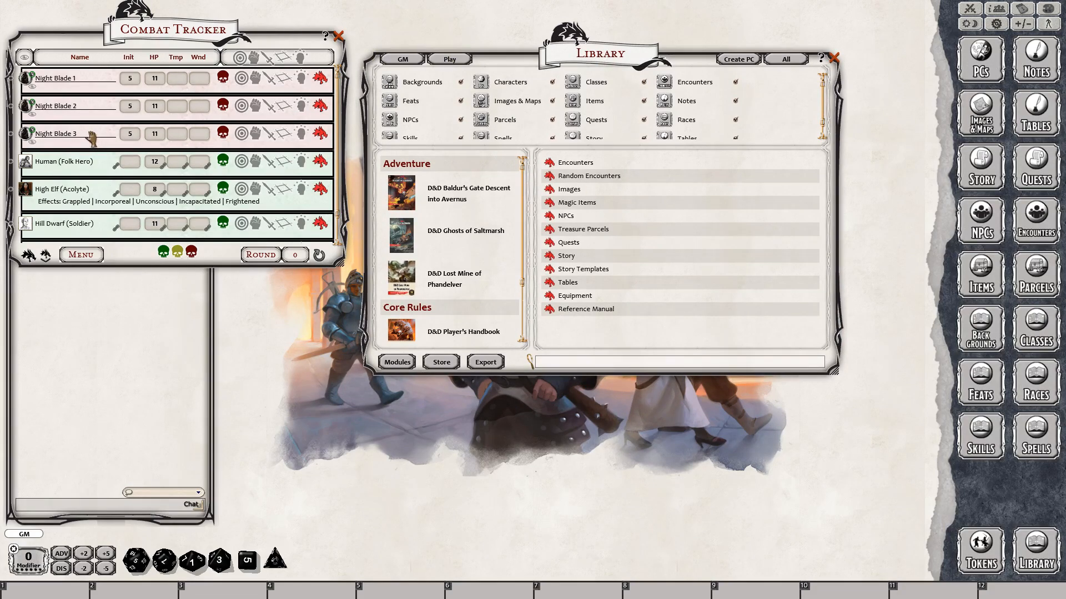
double_click(26, 105)
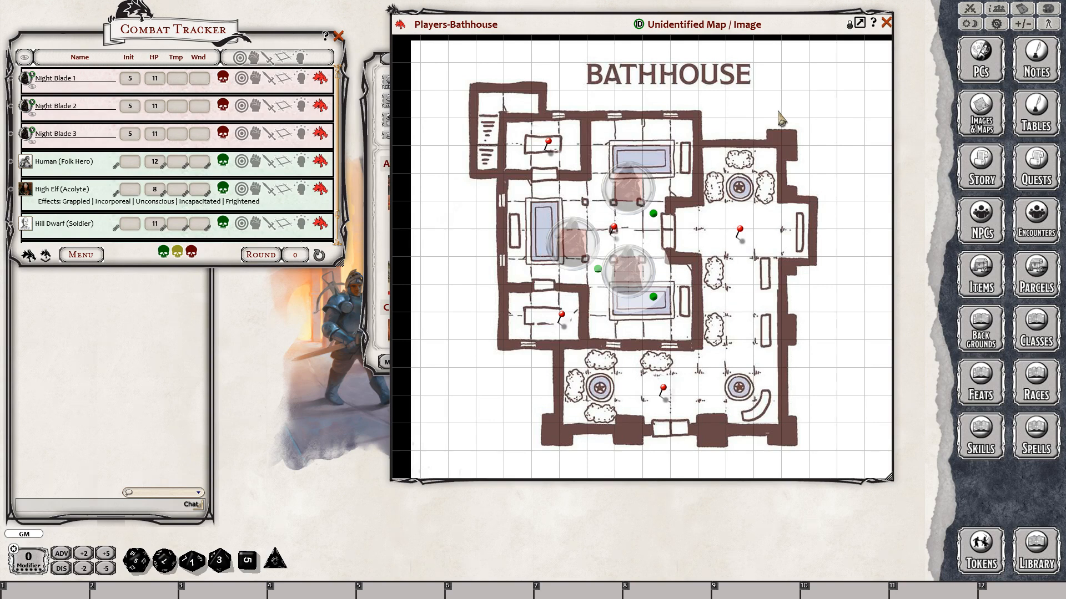
click(886, 23)
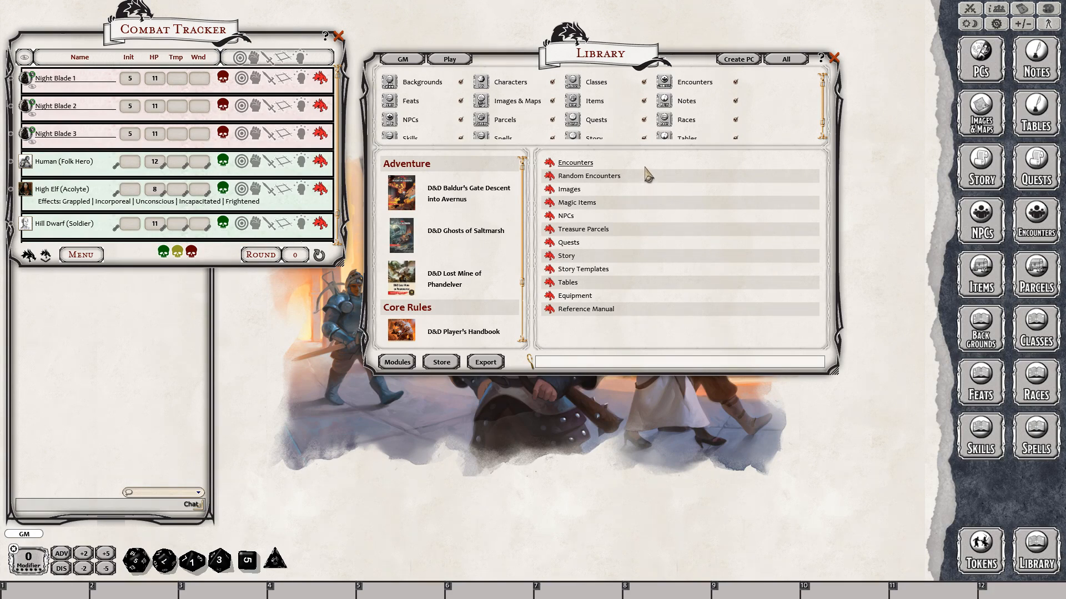
Open the module's random encounters list and generate an encounter from 01.38 Entering Candlekeep.
click(605, 183)
drag(496, 217, 534, 45)
click(542, 106)
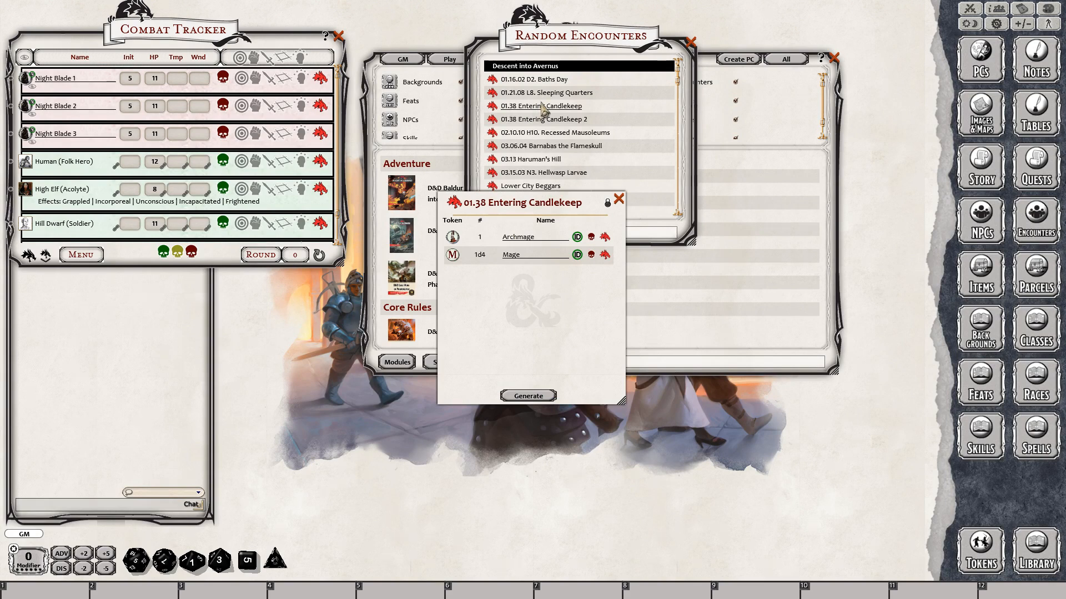
click(542, 397)
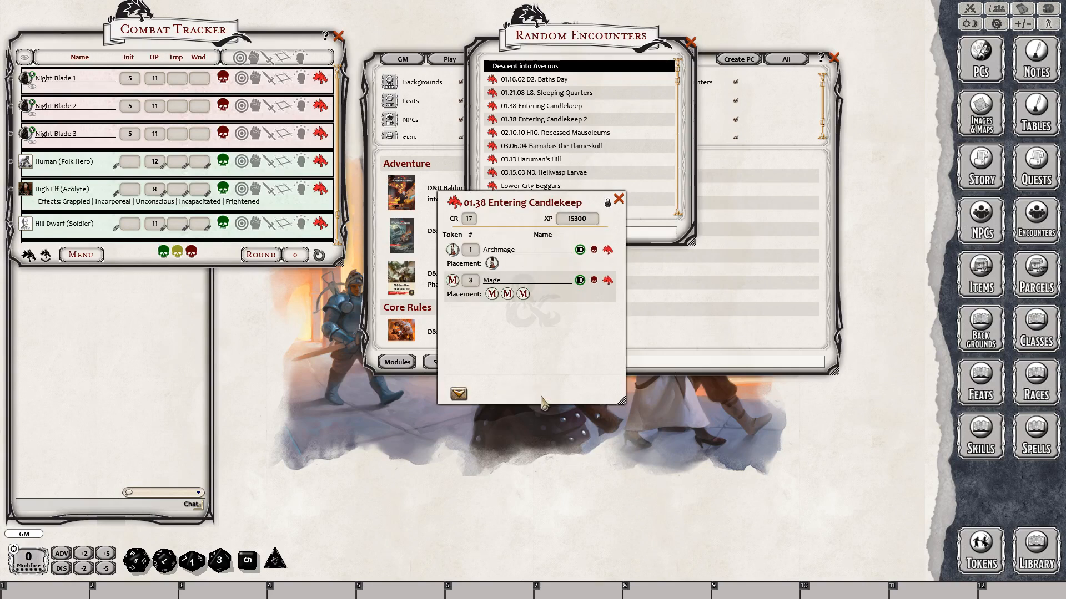
Add the generated Entering Candlekeep encounter to the combat tracker and close both of its encounter windows.
drag(507, 201, 659, 95)
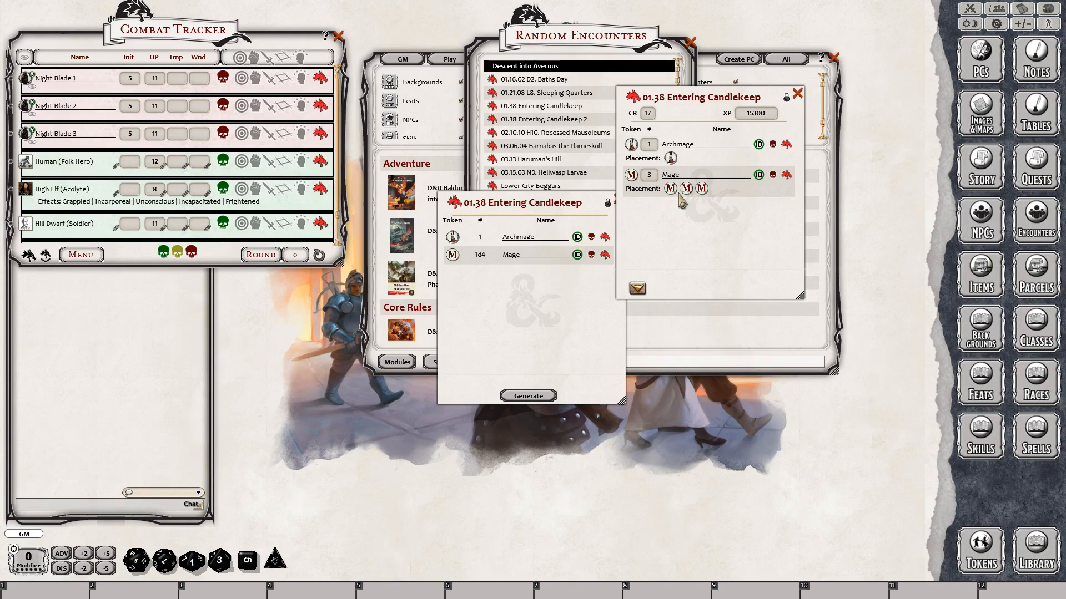
drag(673, 98, 495, 84)
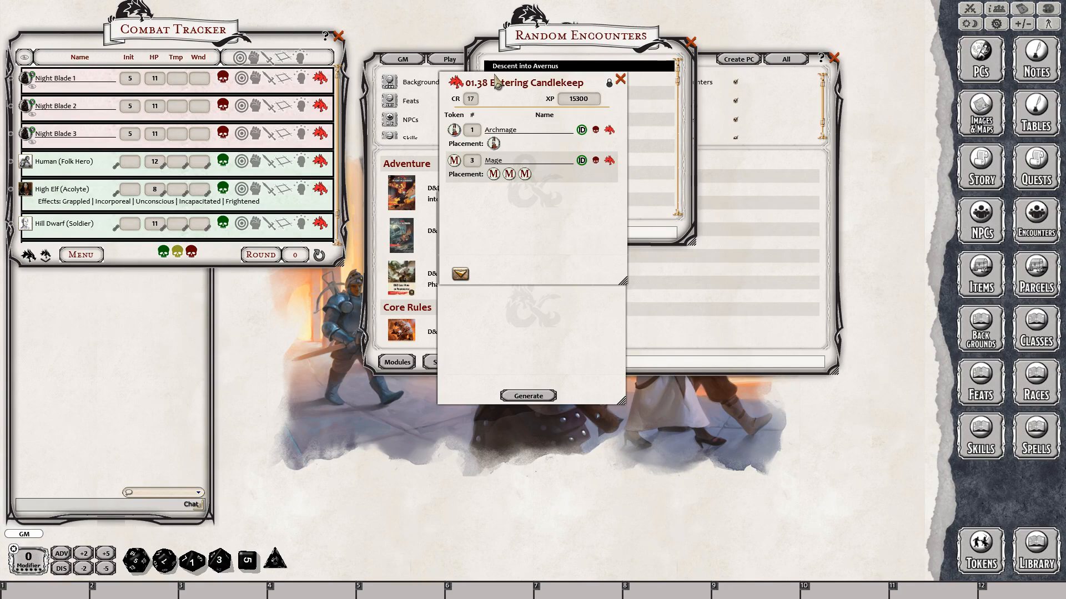
click(460, 276)
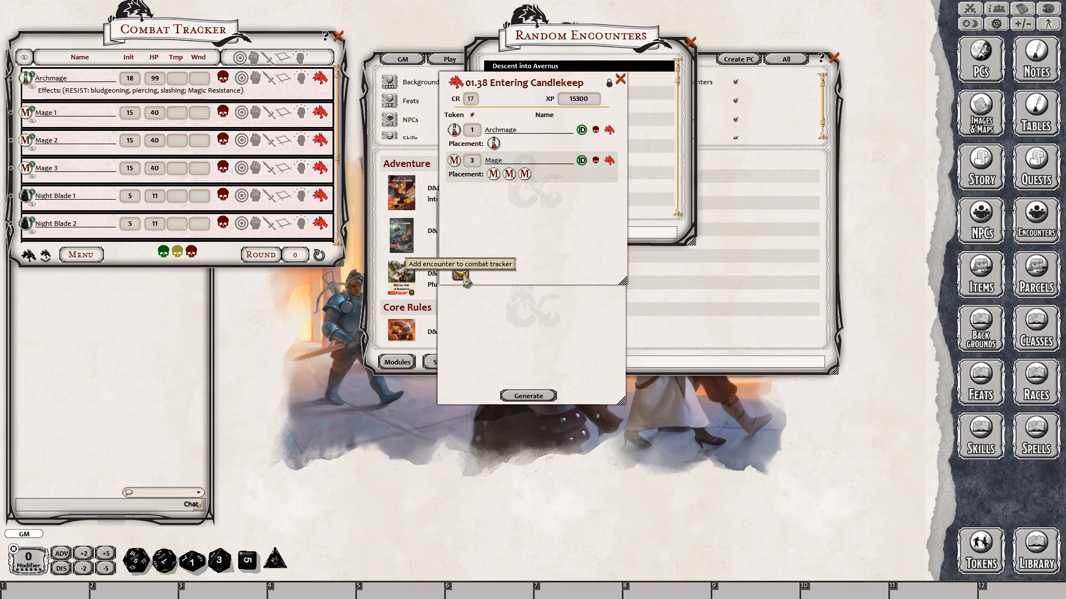
click(619, 79)
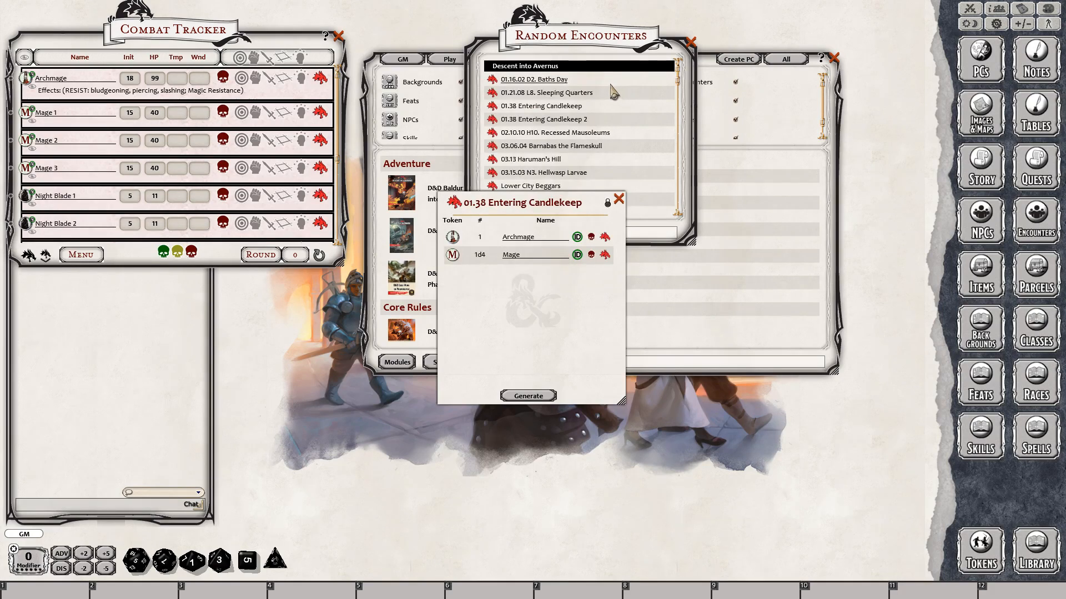
click(619, 199)
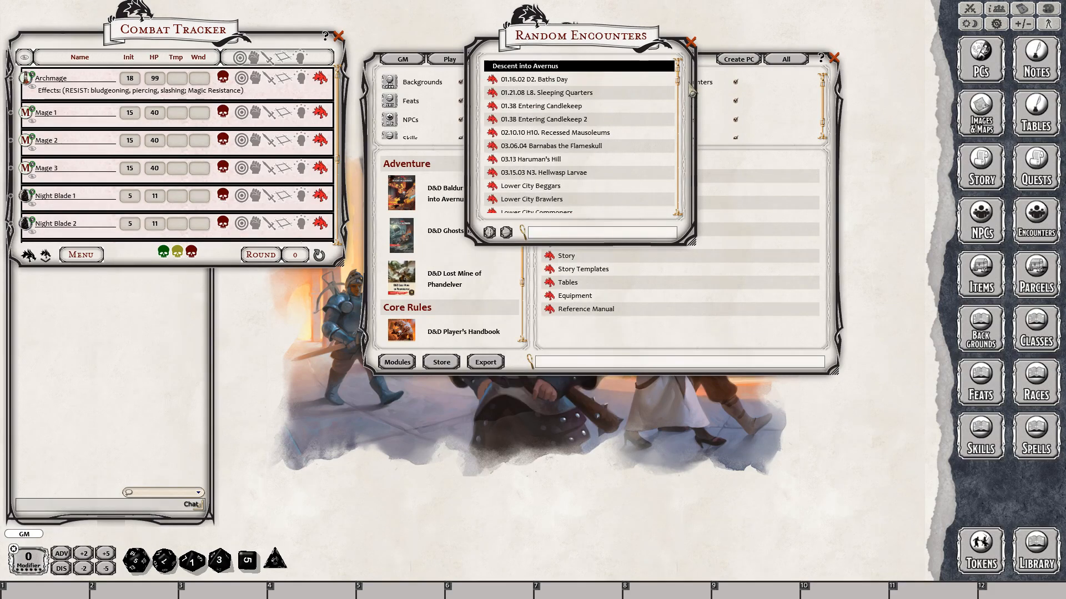
Generate an encounter from the Outer City Skeletons random encounter and add it to the combat tracker.
scroll(588, 105, down, 10)
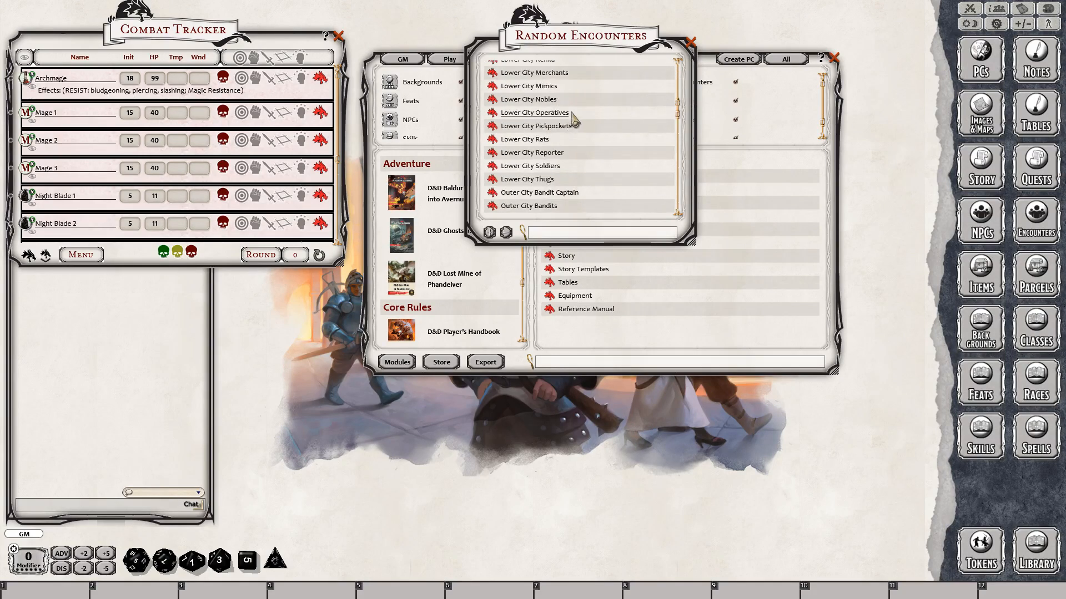
scroll(577, 117, down, 5)
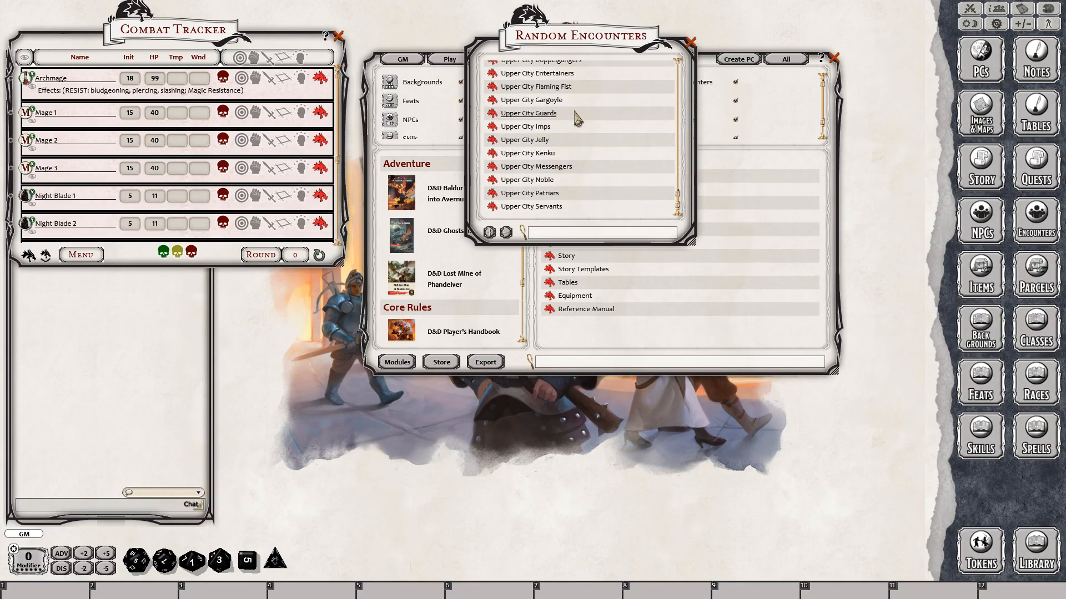
scroll(578, 119, up, 15)
scroll(527, 203, down, 3)
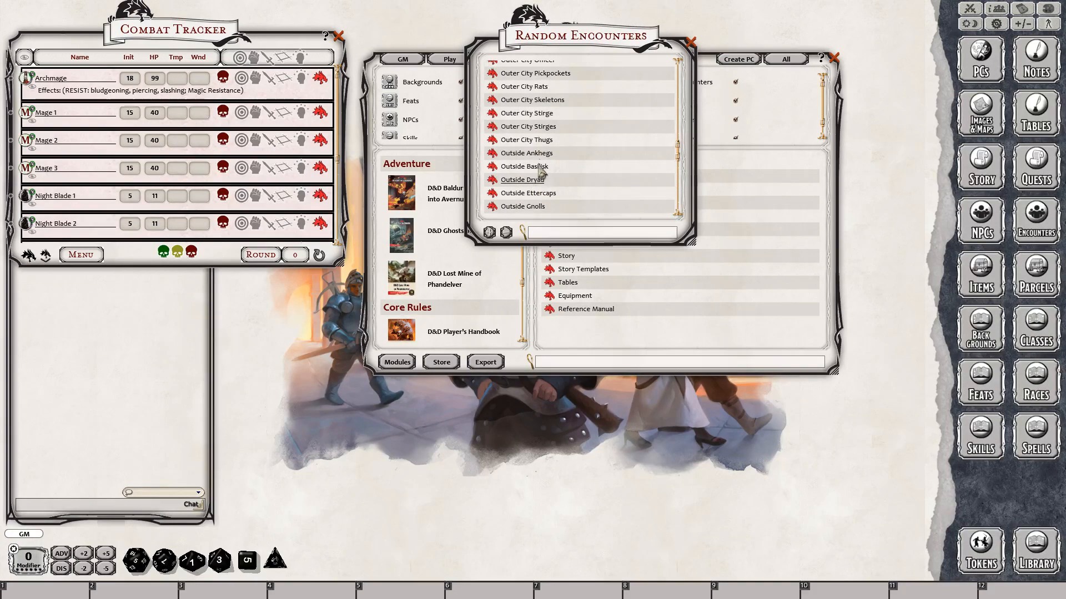
click(559, 100)
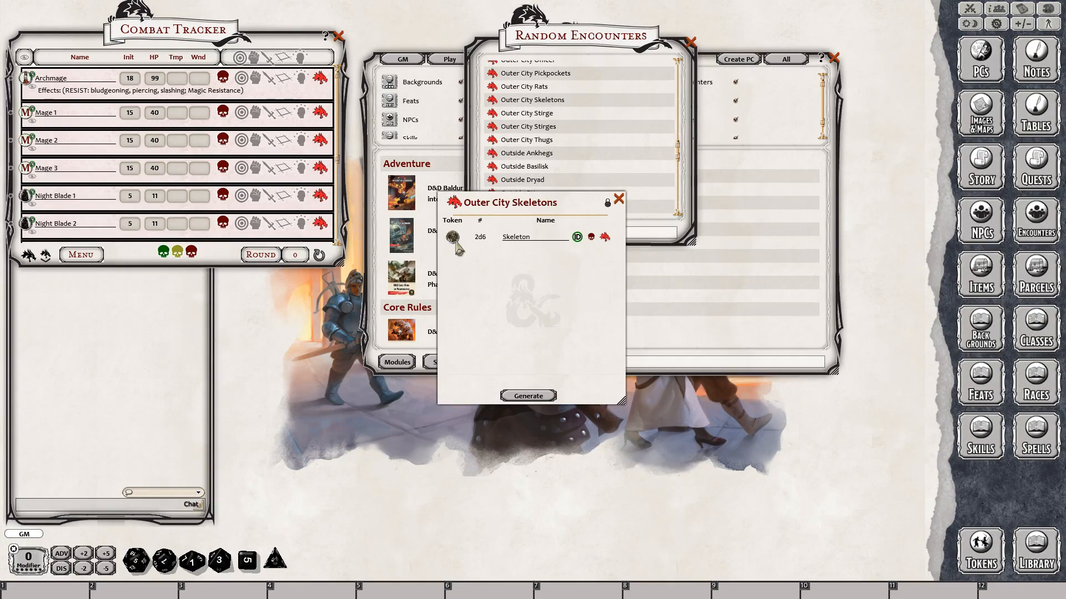
click(526, 396)
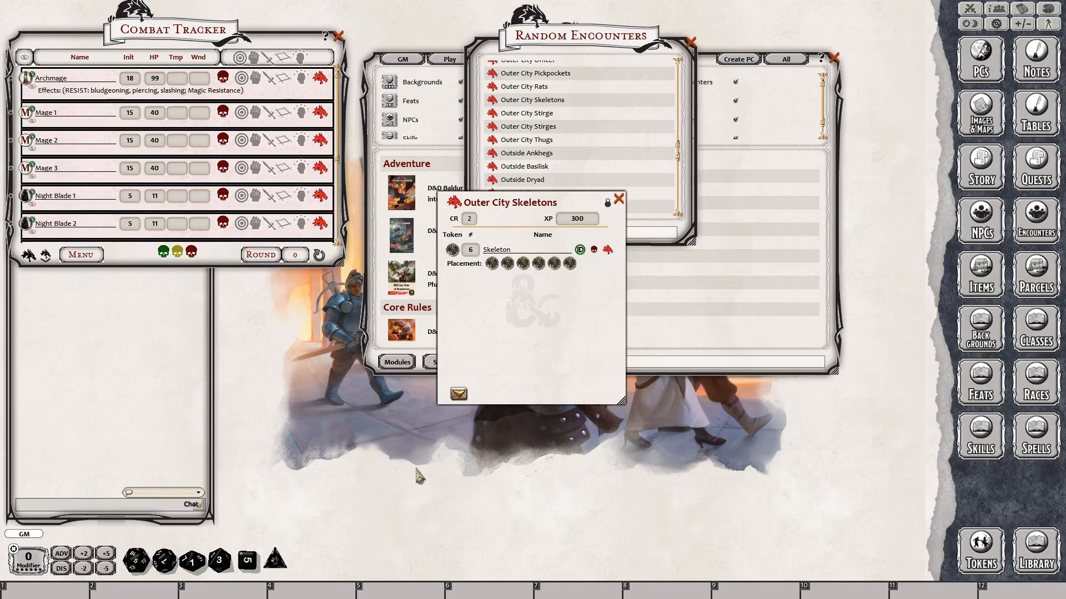
click(458, 395)
scroll(150, 183, down, 5)
scroll(151, 180, up, 10)
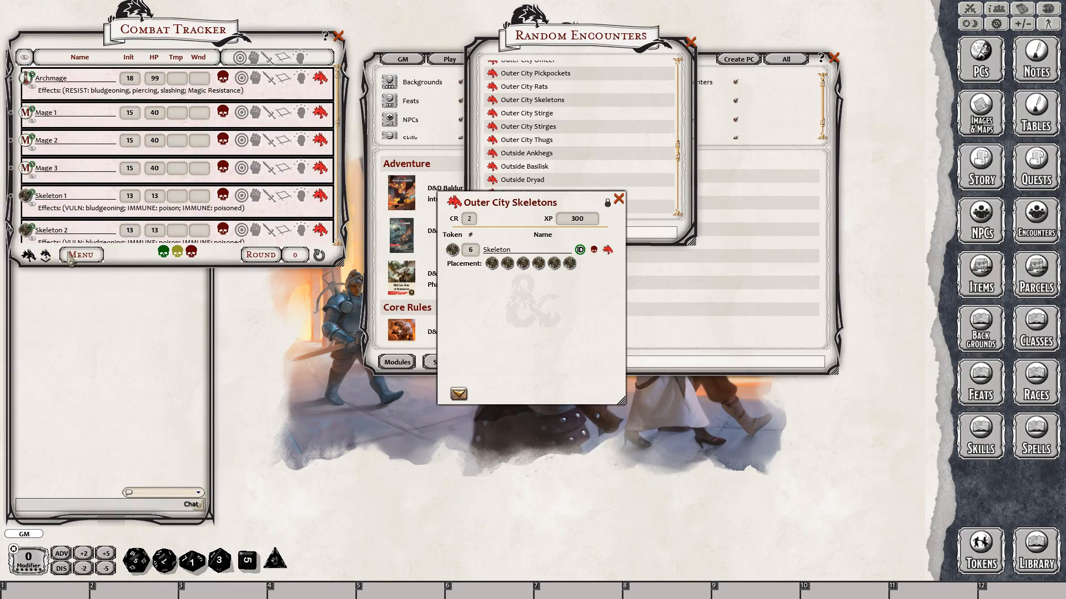
Delete only the foes from the combat tracker, and close the skeleton encounter windows and the random encounters list.
right_click(98, 255)
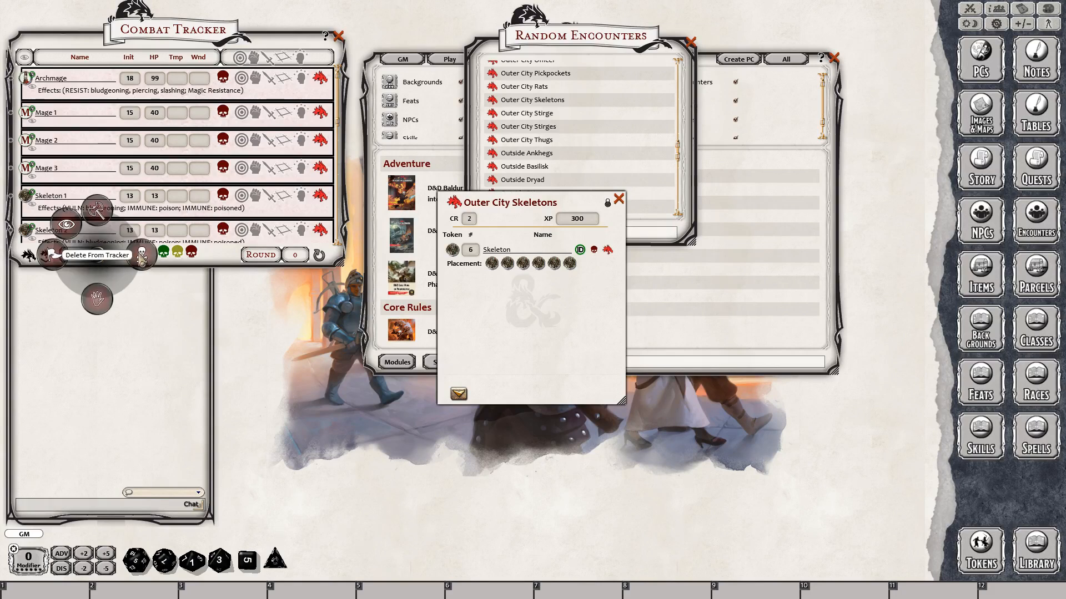
click(141, 254)
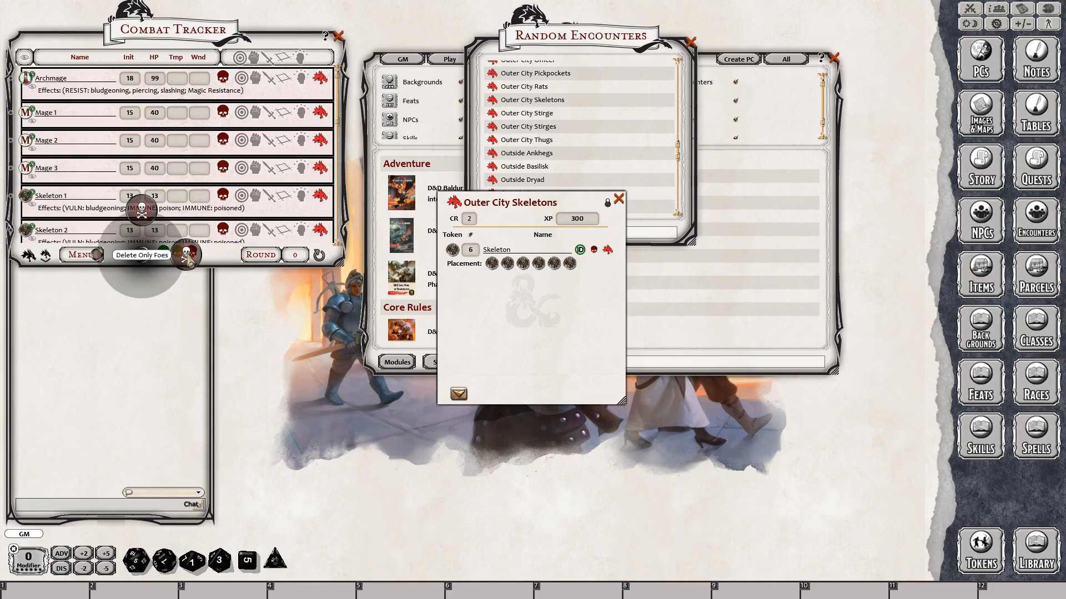
click(184, 256)
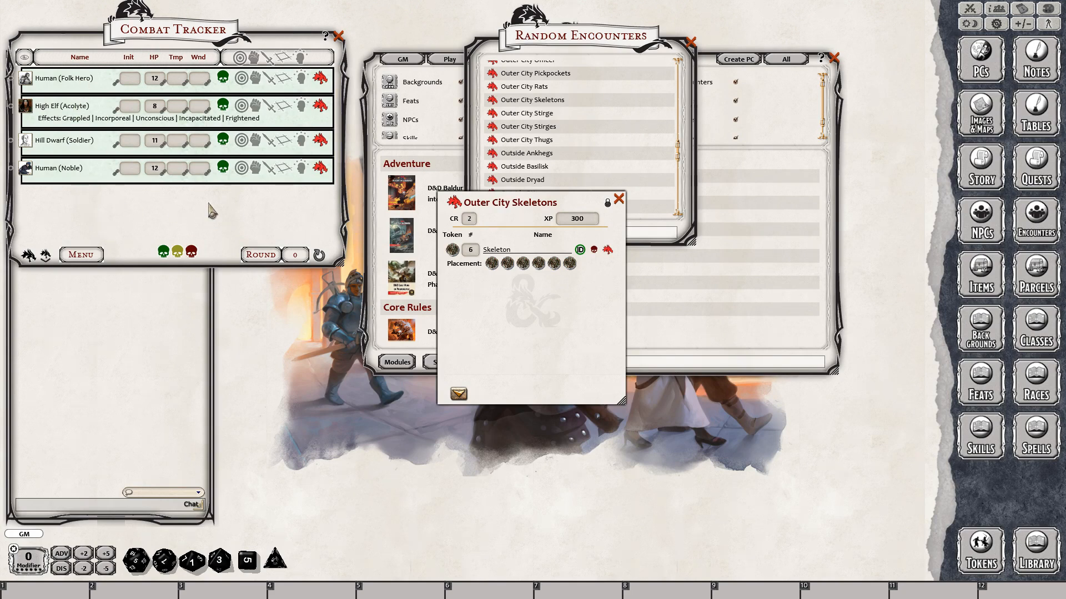
click(608, 203)
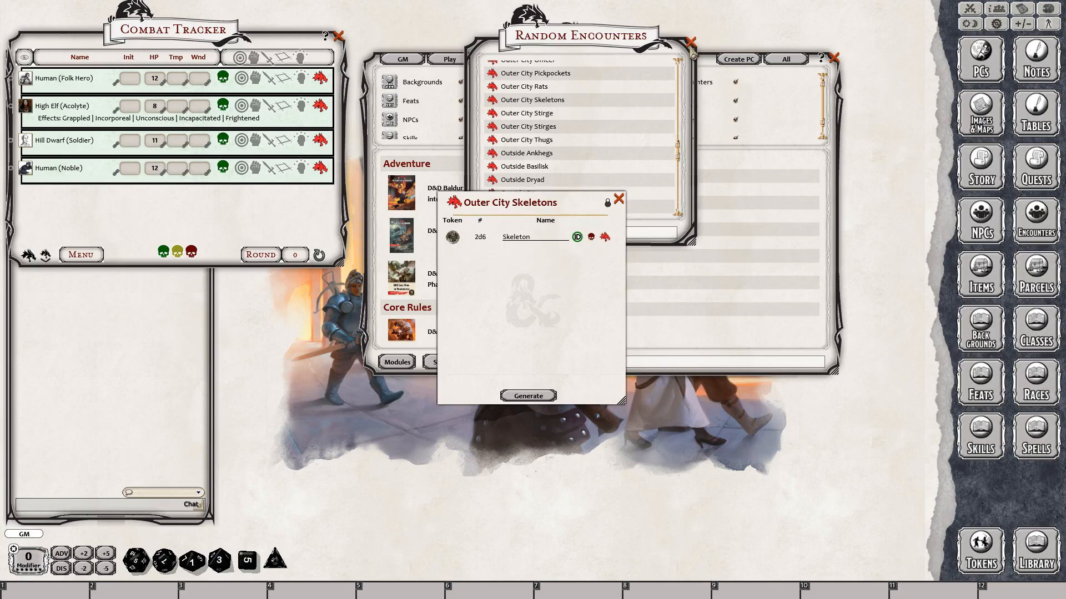
click(689, 43)
click(618, 199)
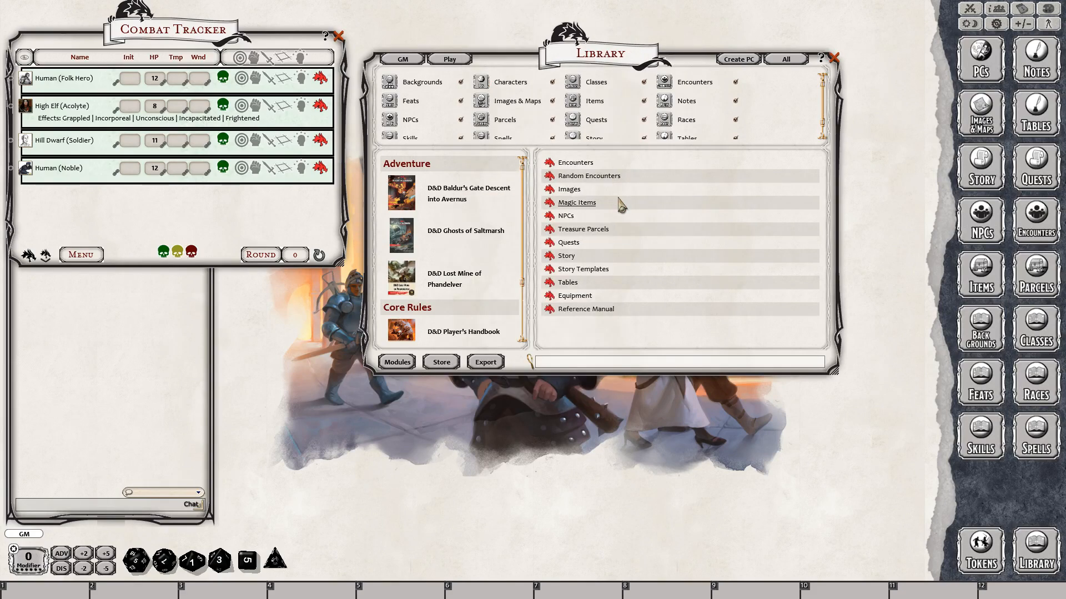
Open the module's images list and look through its artwork entries.
click(569, 190)
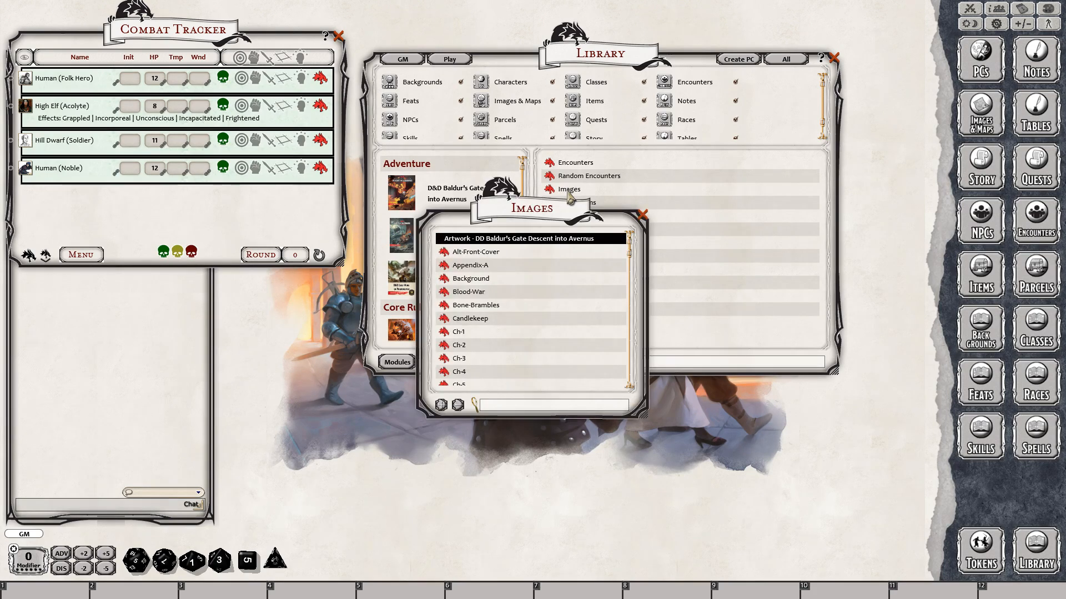
scroll(529, 327, down, 10)
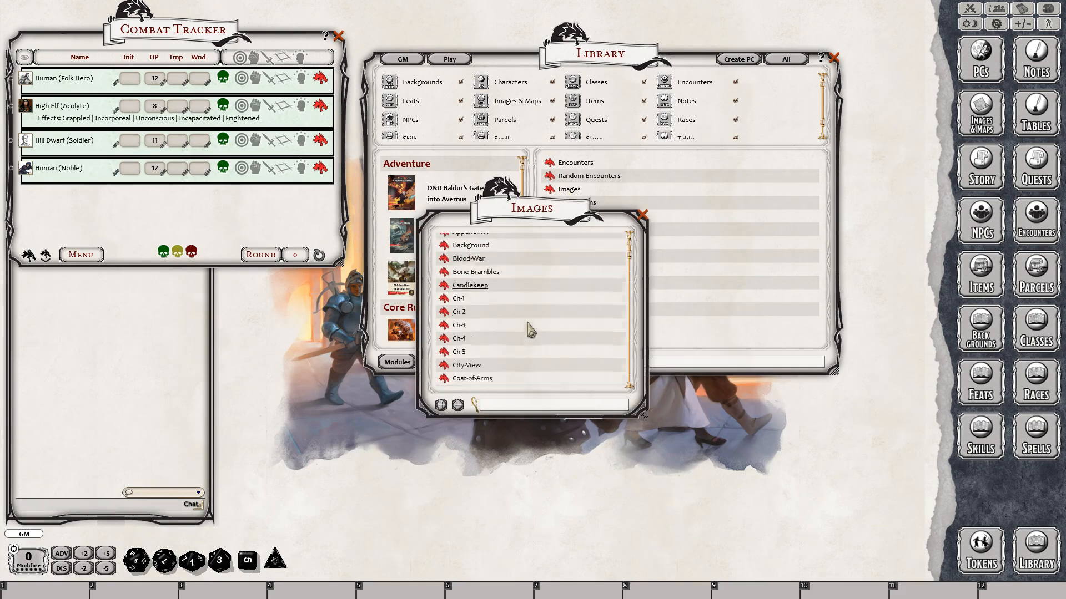
scroll(533, 330, down, 20)
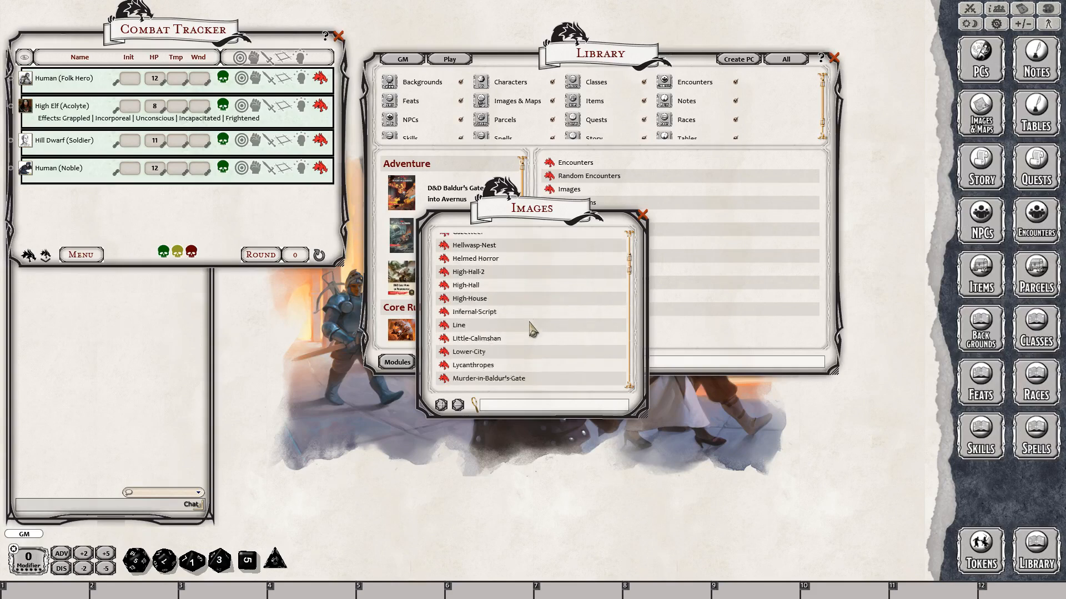
Find the DM-The-Scab map in the images list, view it with its location pins, and close it.
scroll(534, 324, down, 20)
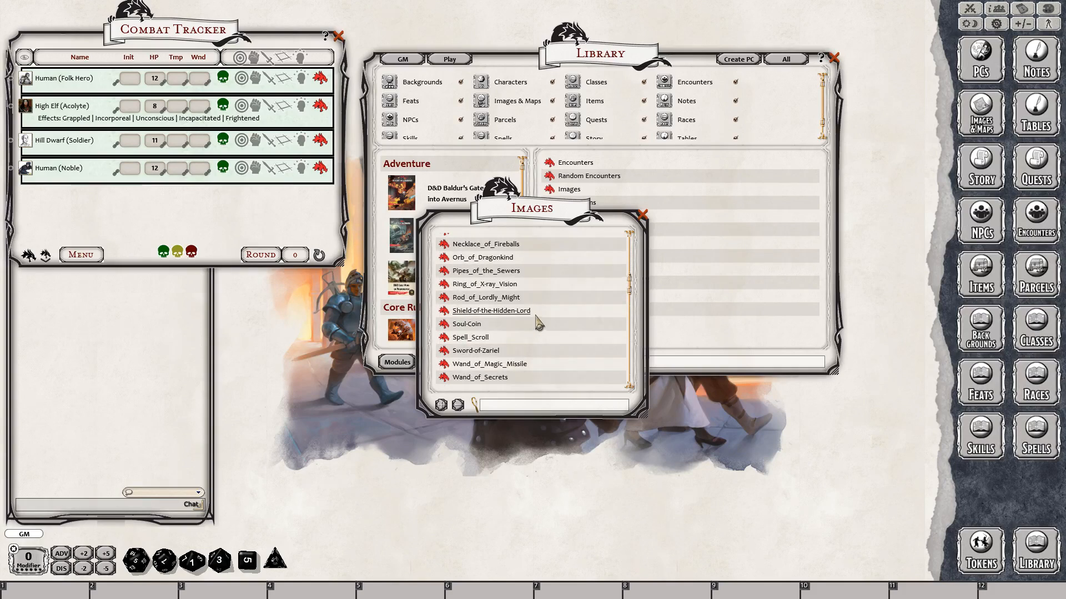
scroll(537, 324, down, 3)
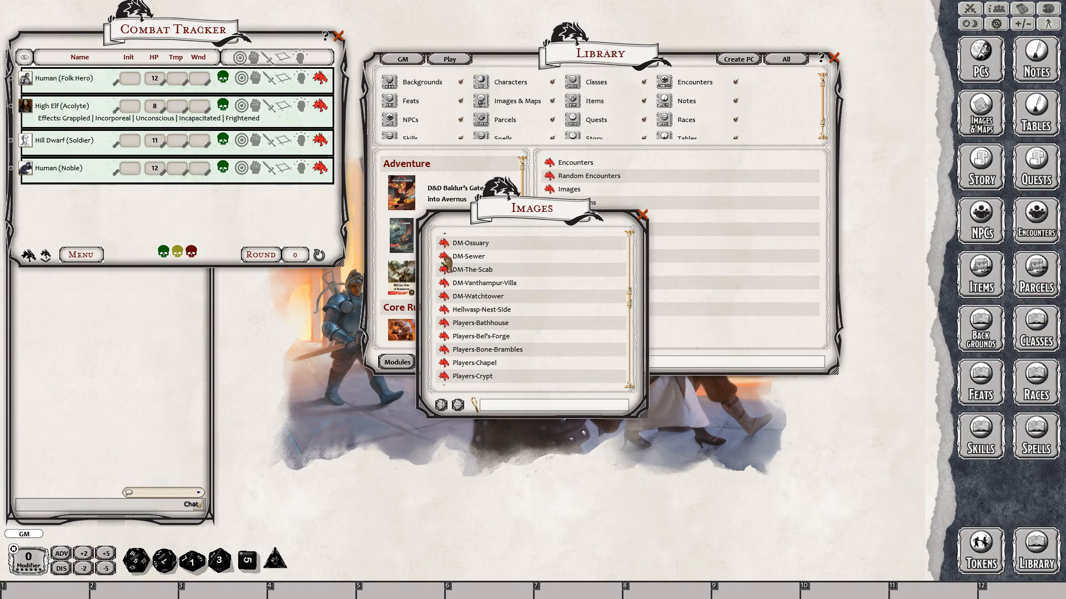
click(468, 272)
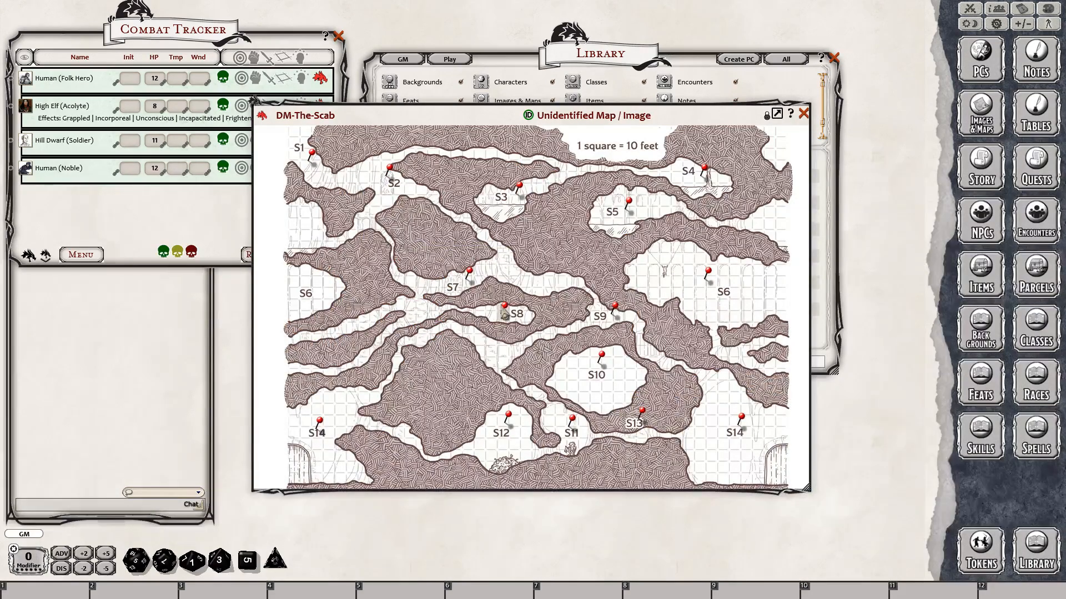
click(803, 114)
Open the Players-Crypt map, shrink its window, and fit more of the crypt's layout into view.
scroll(544, 340, down, 3)
click(471, 310)
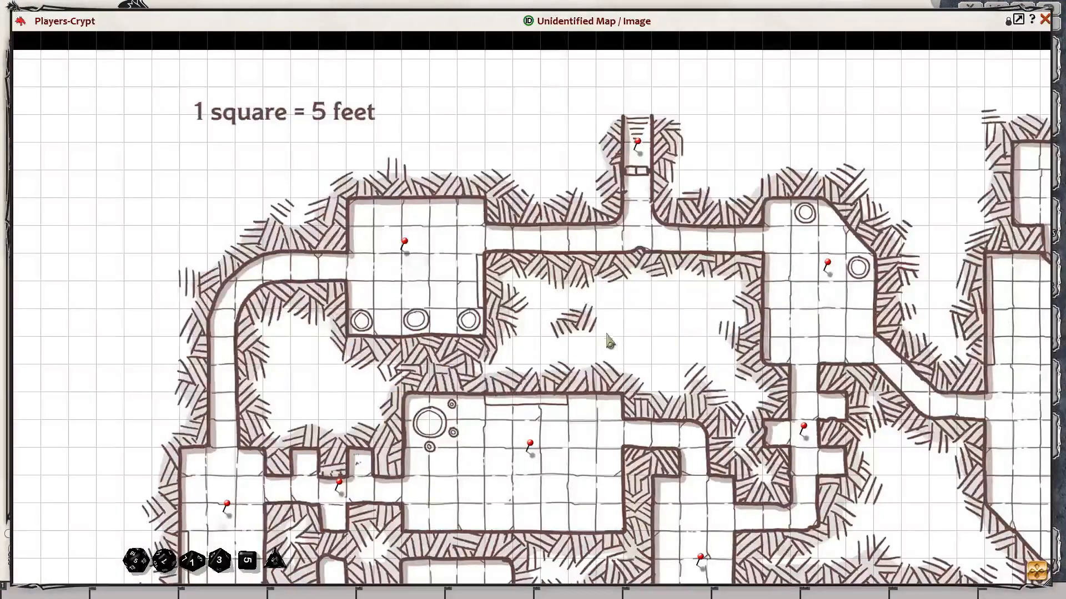
scroll(659, 303, down, 2)
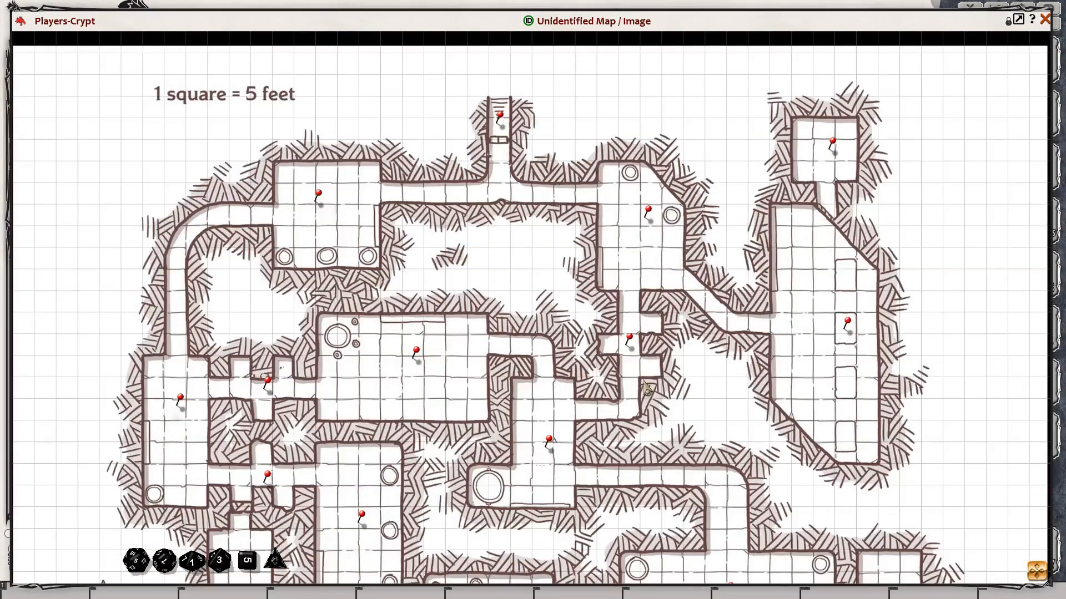
drag(923, 524, 658, 466)
drag(609, 428, 787, 437)
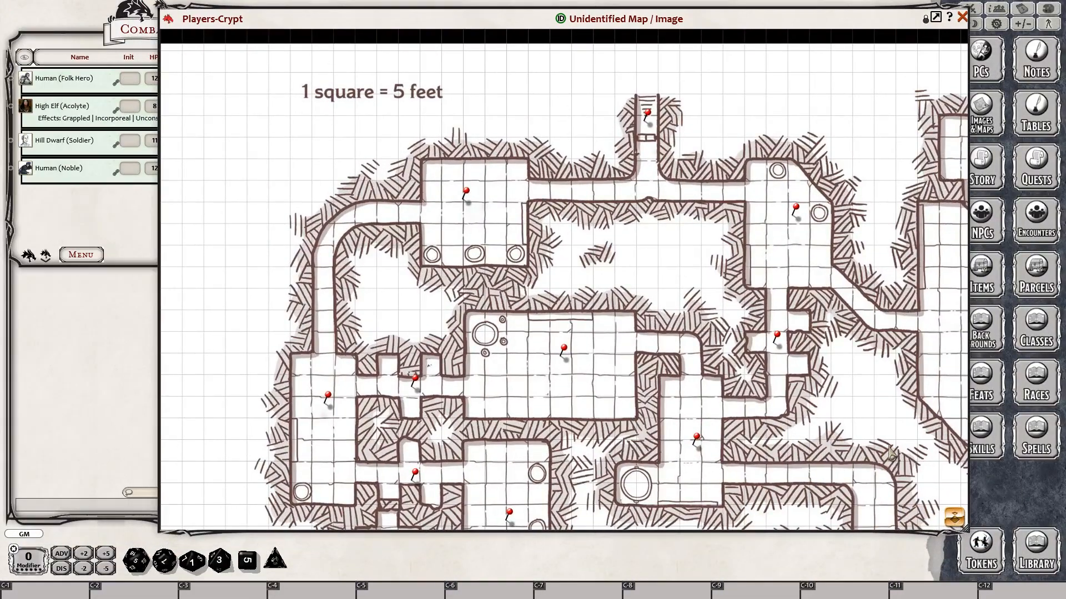
drag(901, 474, 843, 409)
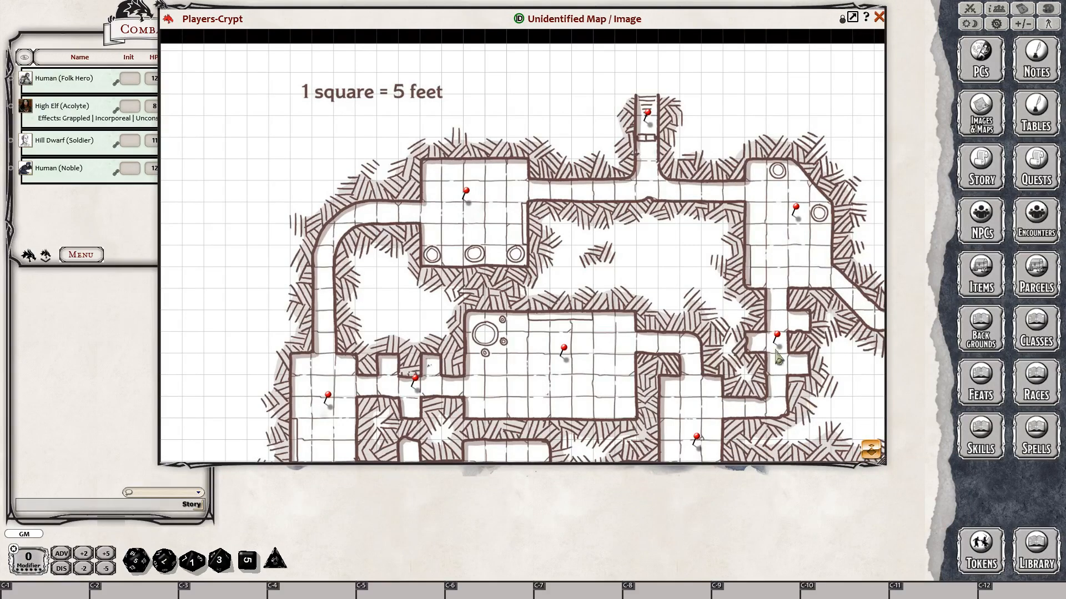
scroll(739, 320, down, 2)
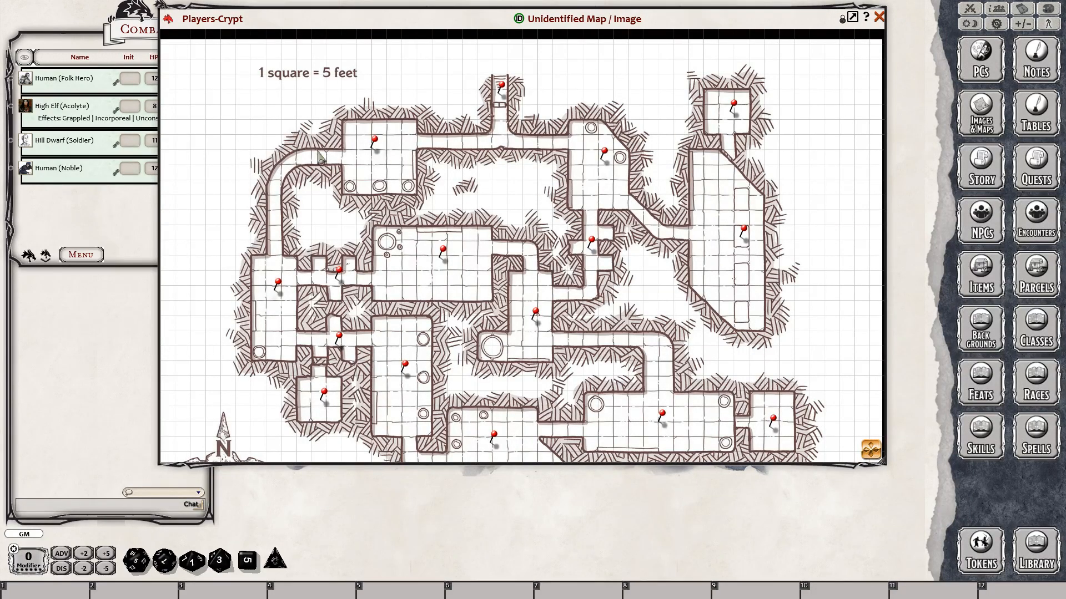
Read the crypt's C2. Funerary Chambers story and its Ghosts encounter from the map pin, and close them with the map and images list.
double_click(379, 147)
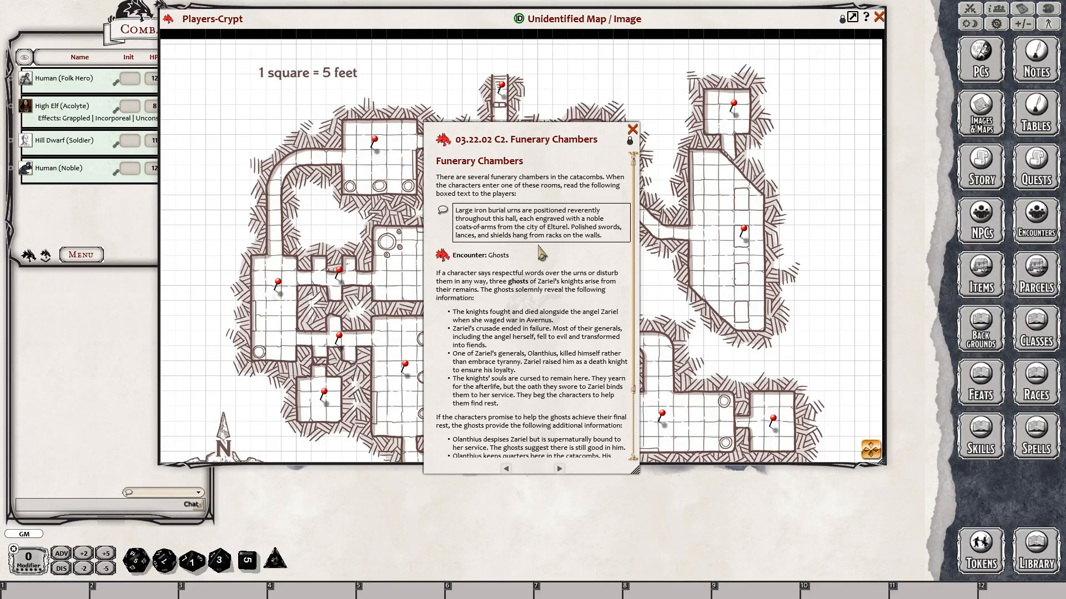
click(443, 256)
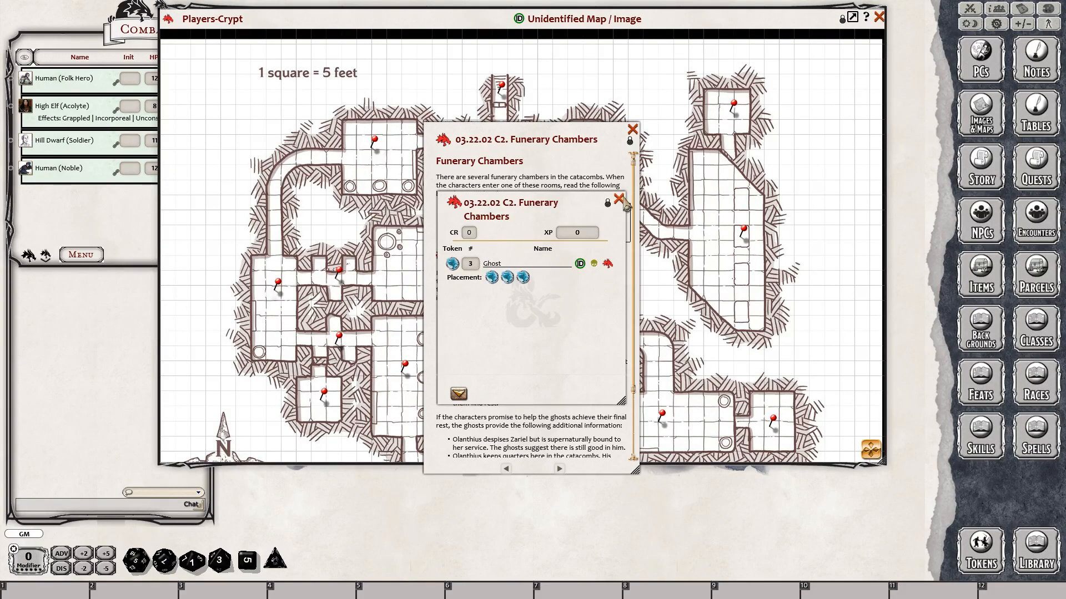
click(618, 199)
scroll(524, 331, down, 3)
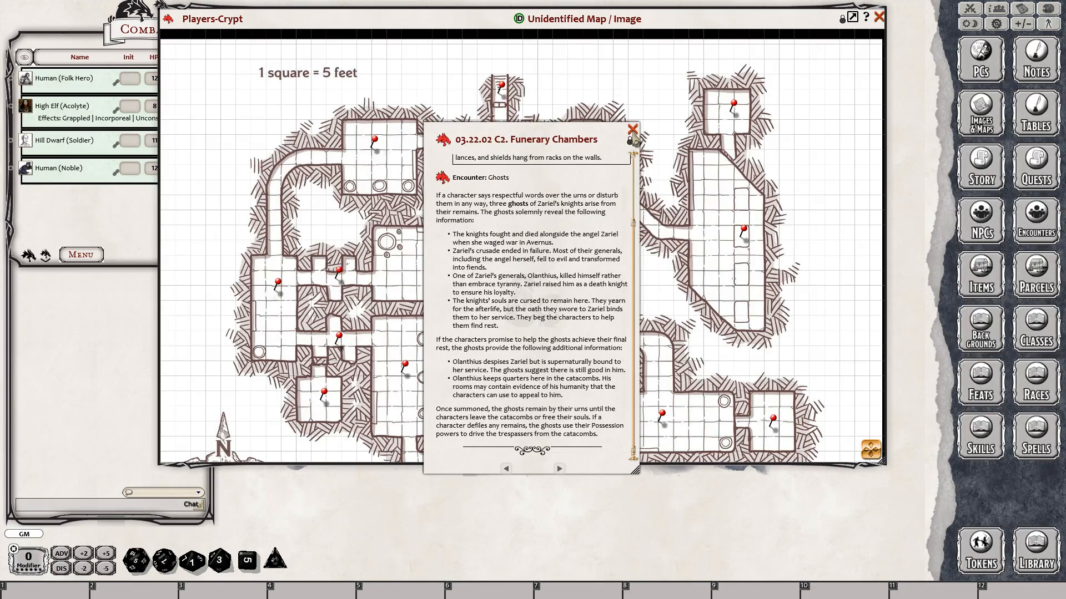
click(632, 130)
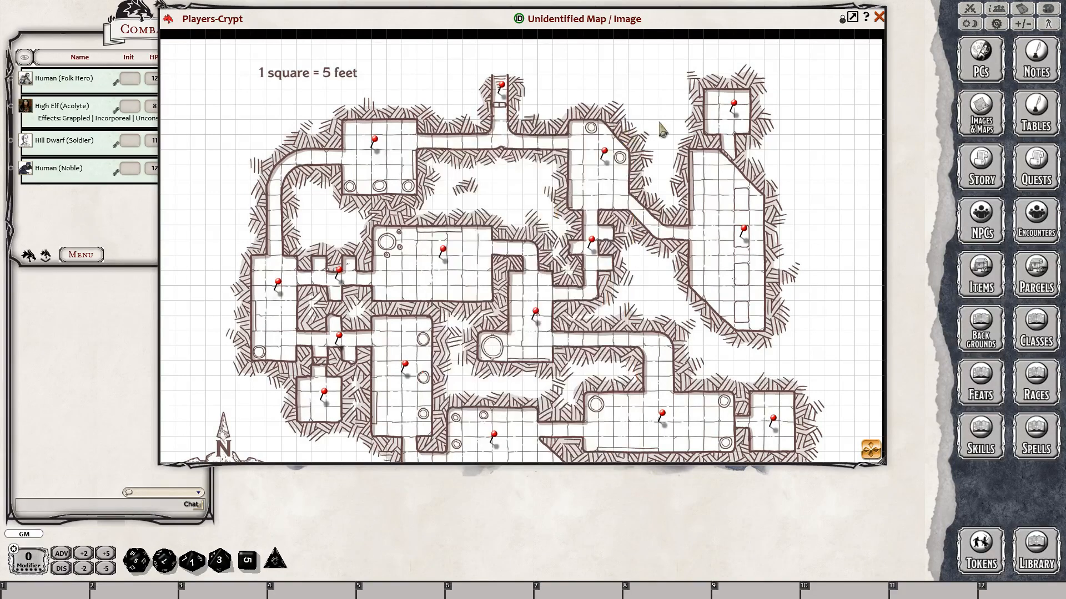
click(878, 18)
click(642, 215)
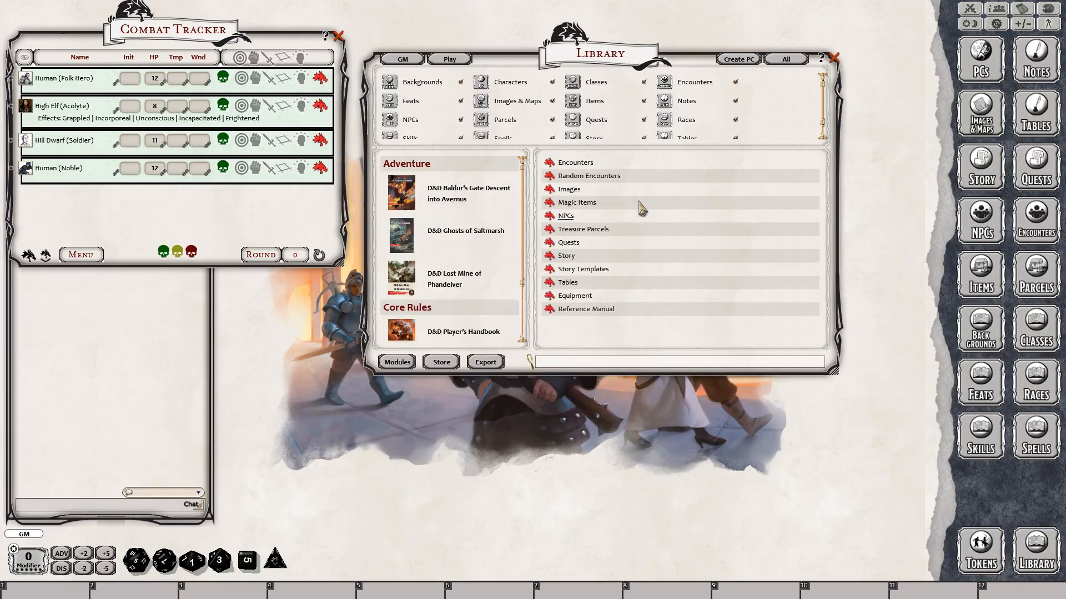
Open the module's magic items list and look through its armor, potion, ring, rod, scroll and Hellfire weapon entries.
click(577, 203)
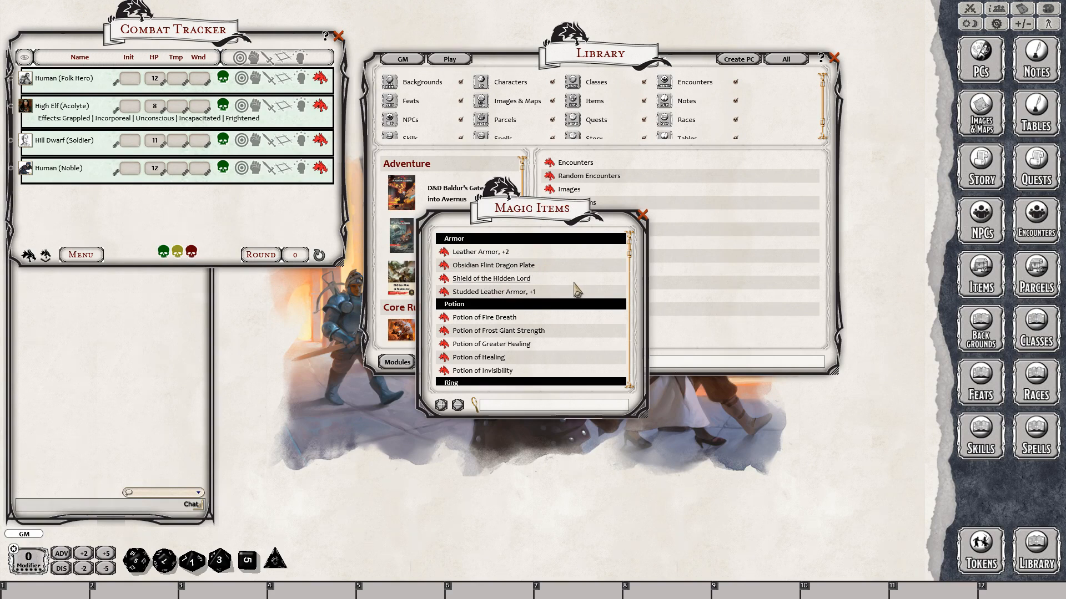
scroll(576, 279, down, 3)
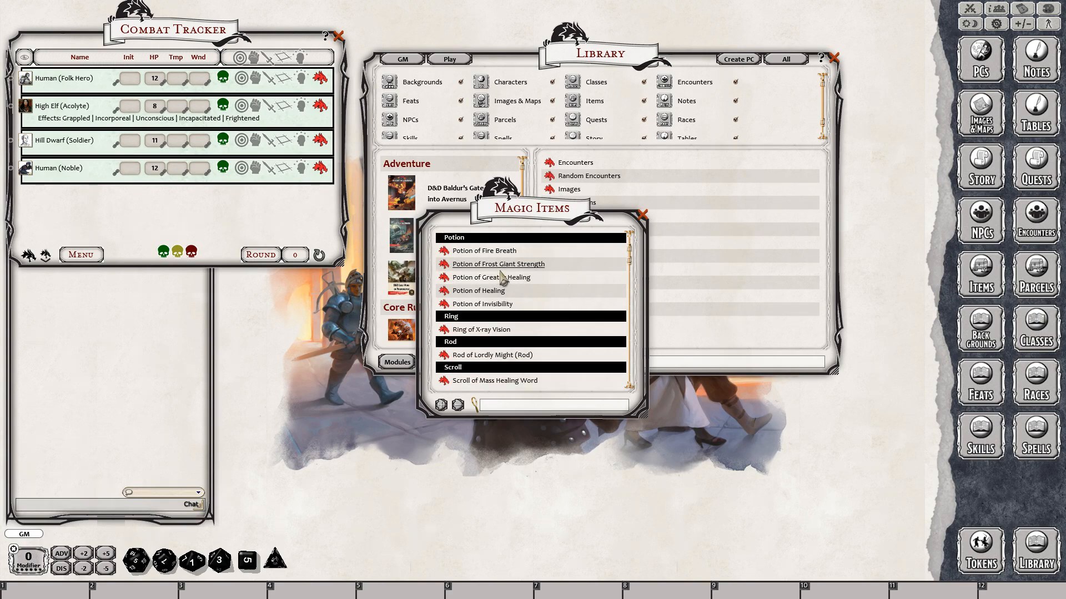
scroll(540, 280, down, 3)
scroll(527, 342, down, 5)
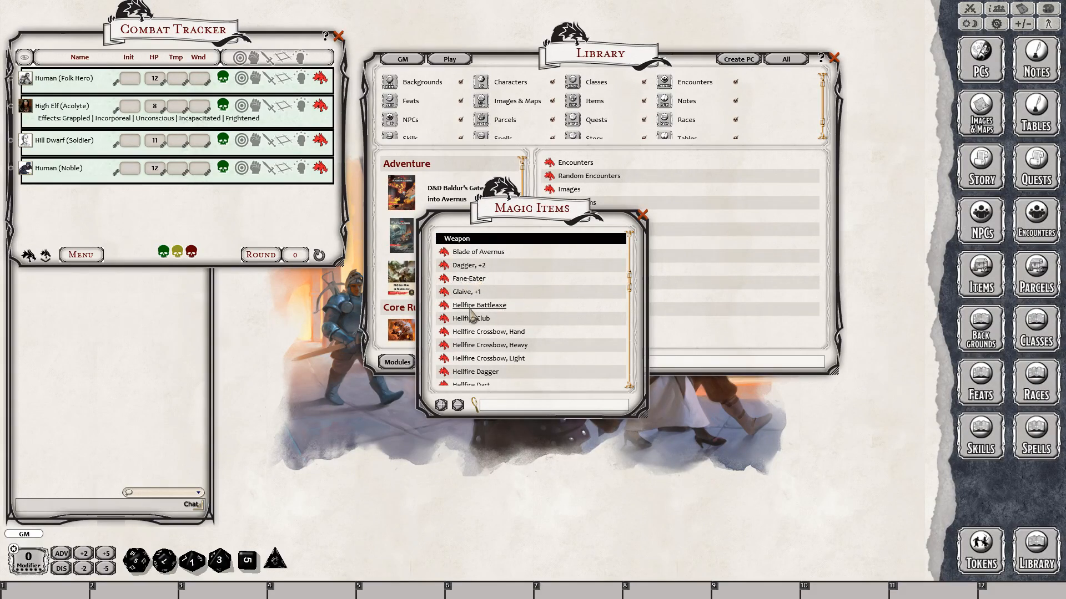
scroll(507, 319, down, 5)
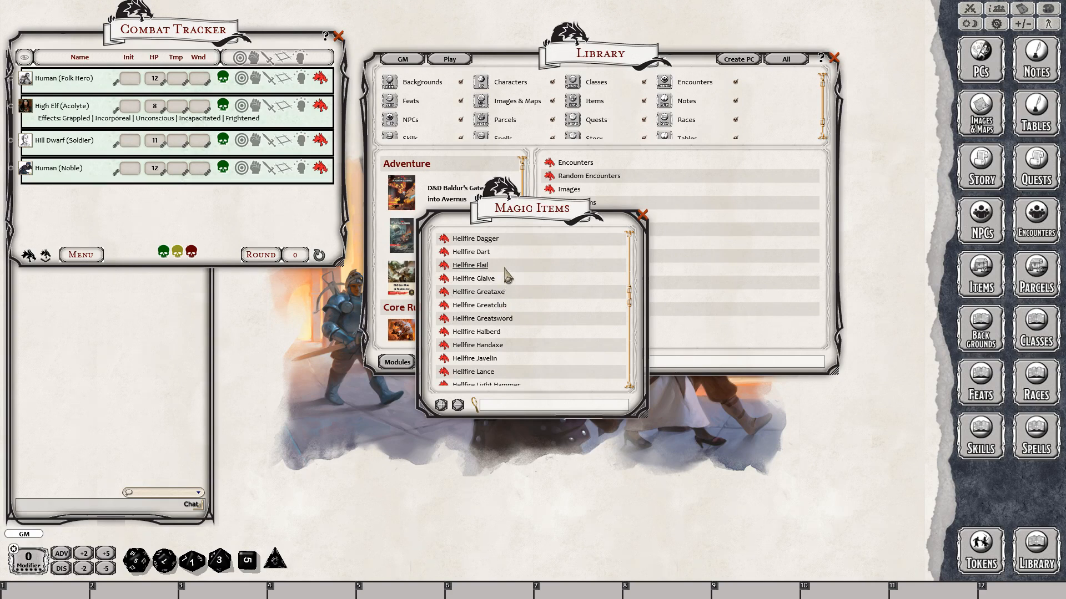
scroll(507, 283, down, 5)
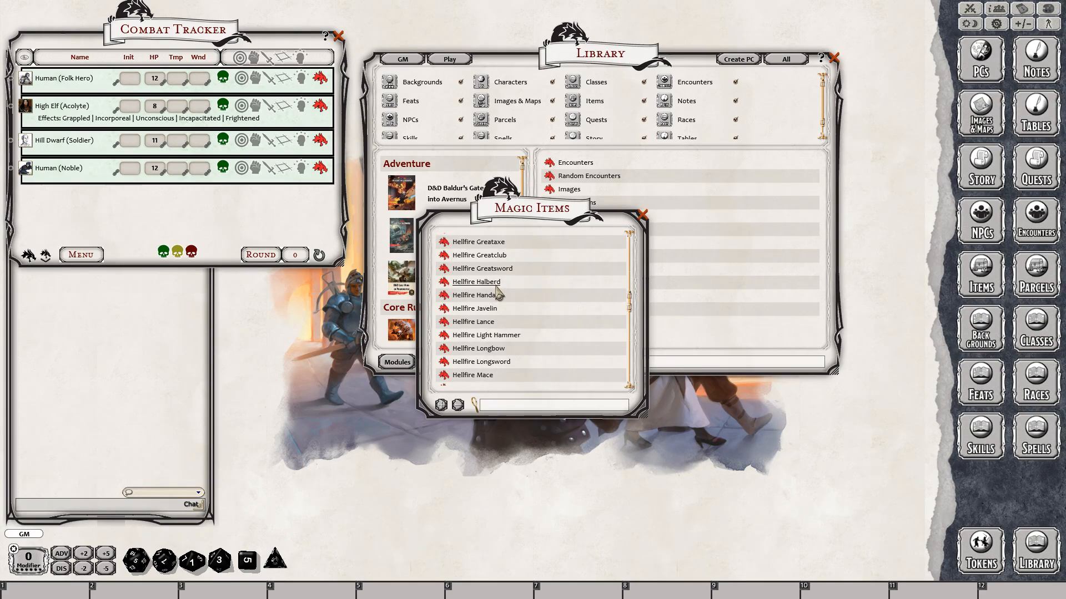
scroll(498, 290, down, 2)
scroll(497, 293, up, 8)
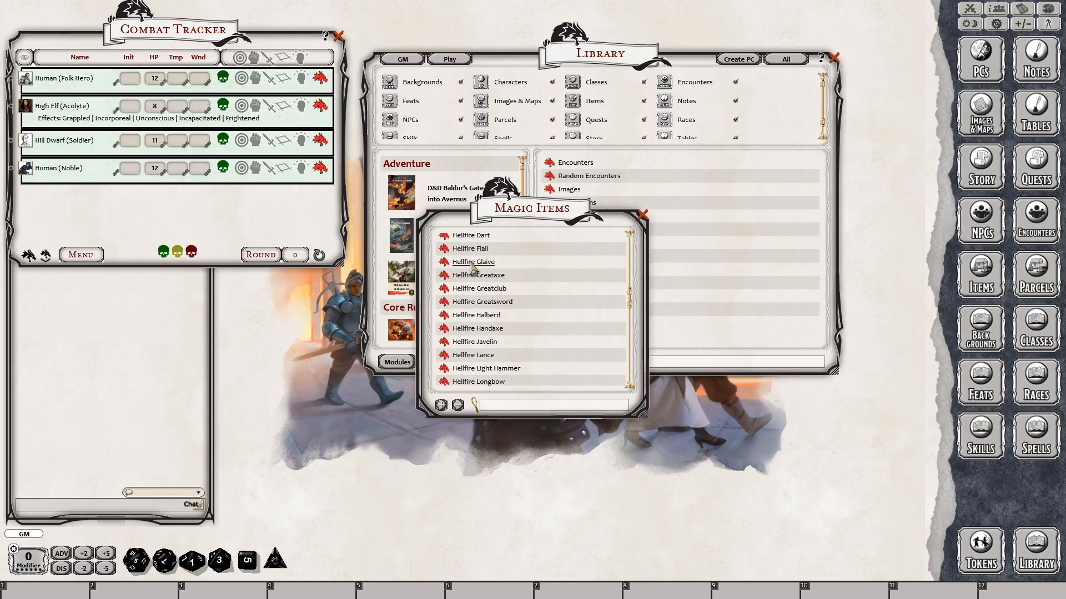
scroll(468, 272, up, 2)
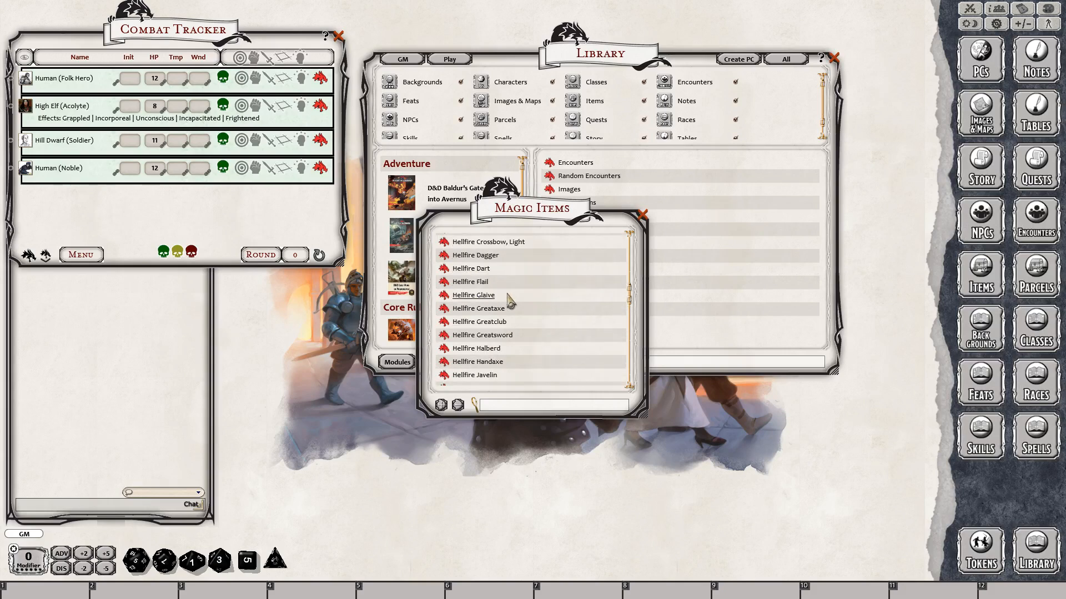
Read the Hellfire Flail's damage, properties and description, and close the item and the magic items list.
click(465, 286)
scroll(554, 308, down, 1)
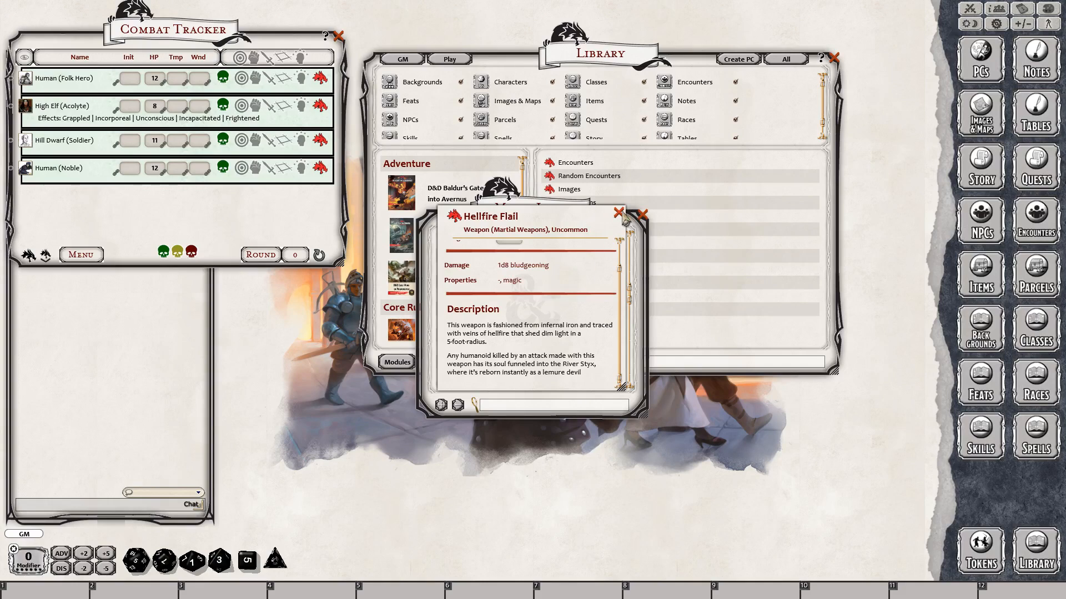
click(618, 213)
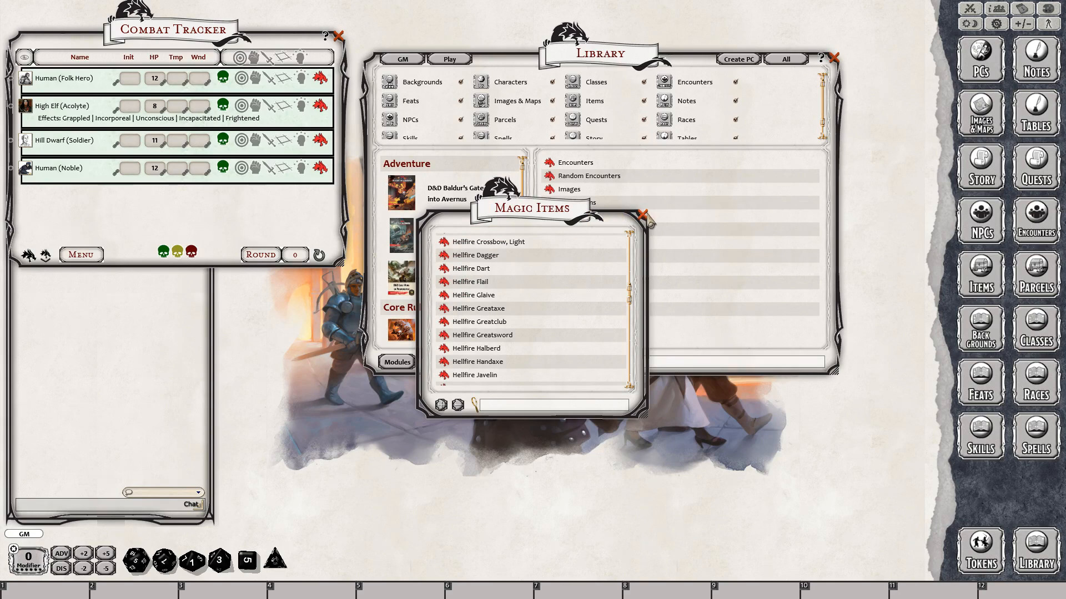
click(643, 214)
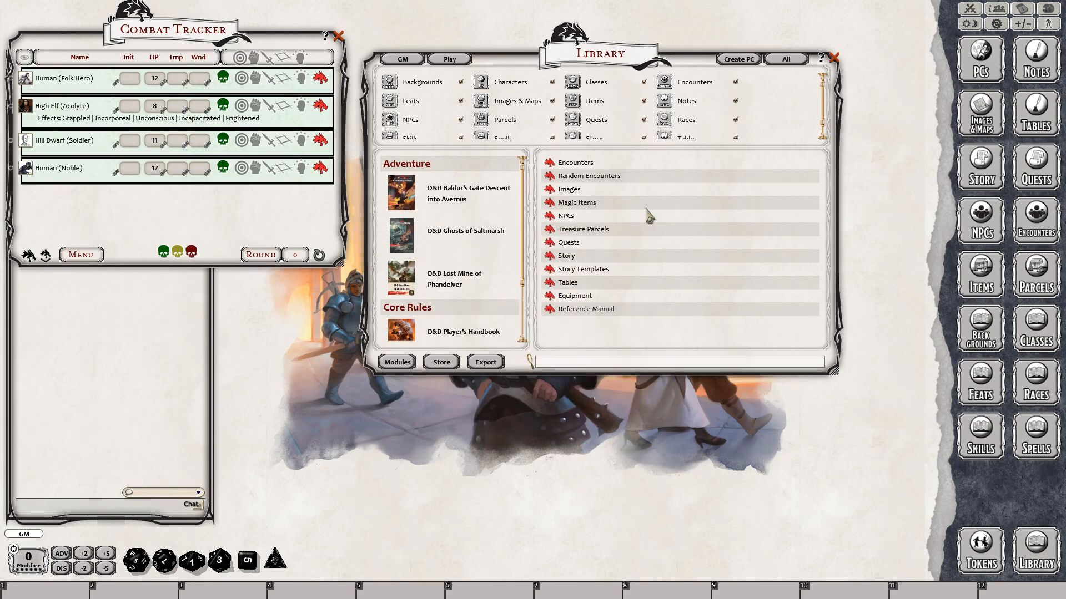
Open the module's NPCs list, reposition it over the library, and enlarge its window to show more entries.
click(565, 216)
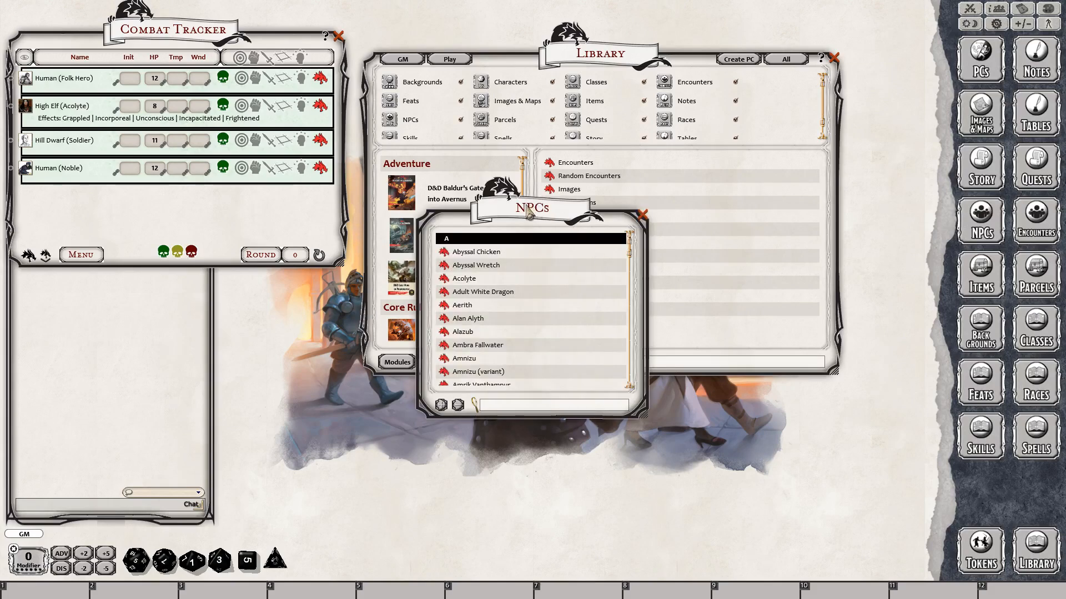
drag(765, 311, 541, 108)
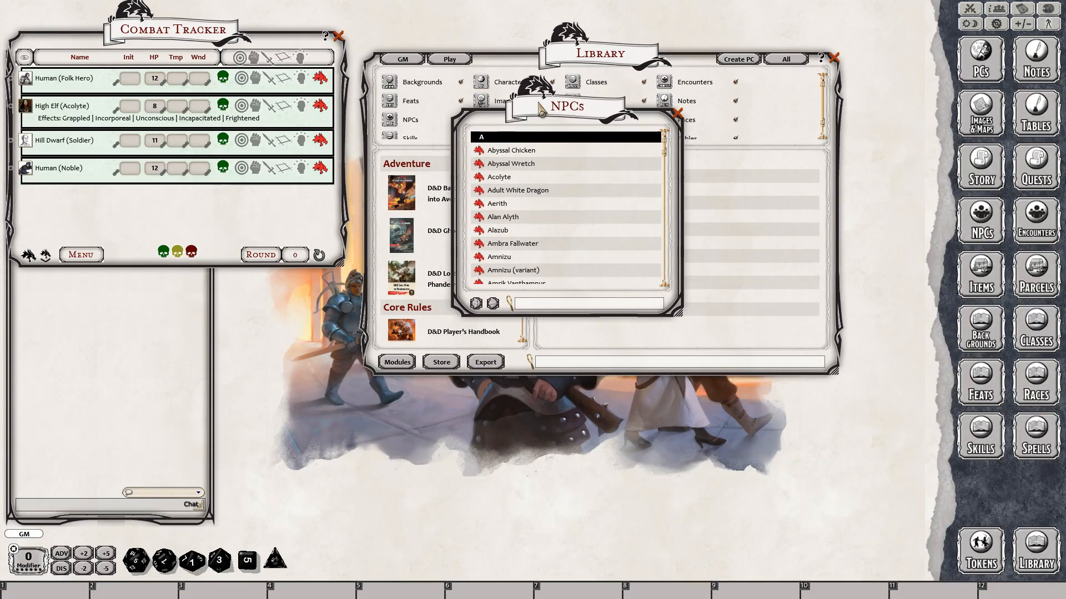
drag(676, 312, 818, 490)
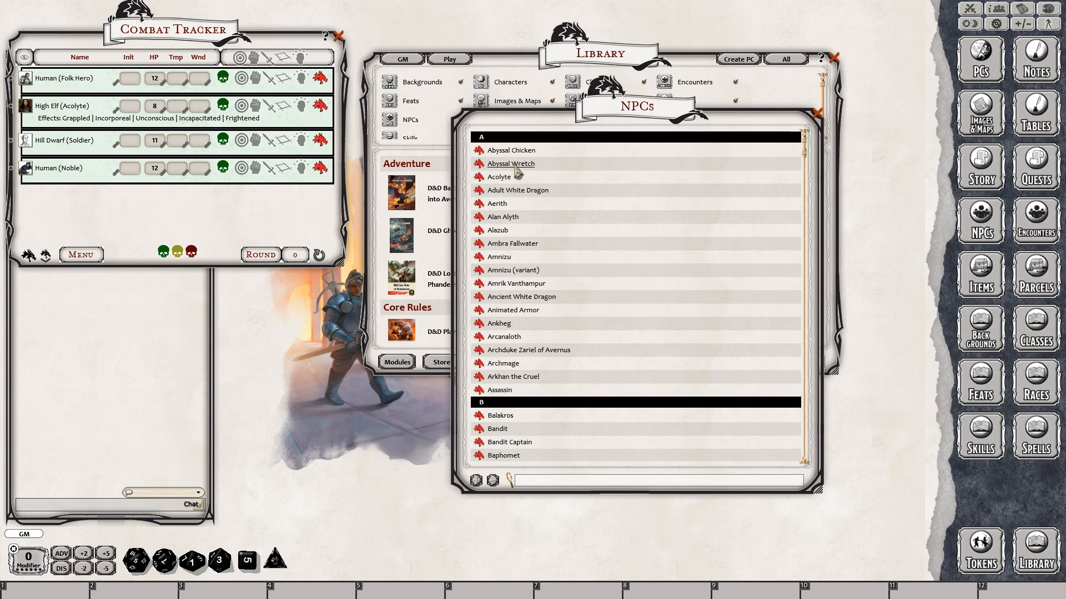
Look through the alphabetical NPC entries from A onward and close the NPCs list.
scroll(638, 335, down, 3)
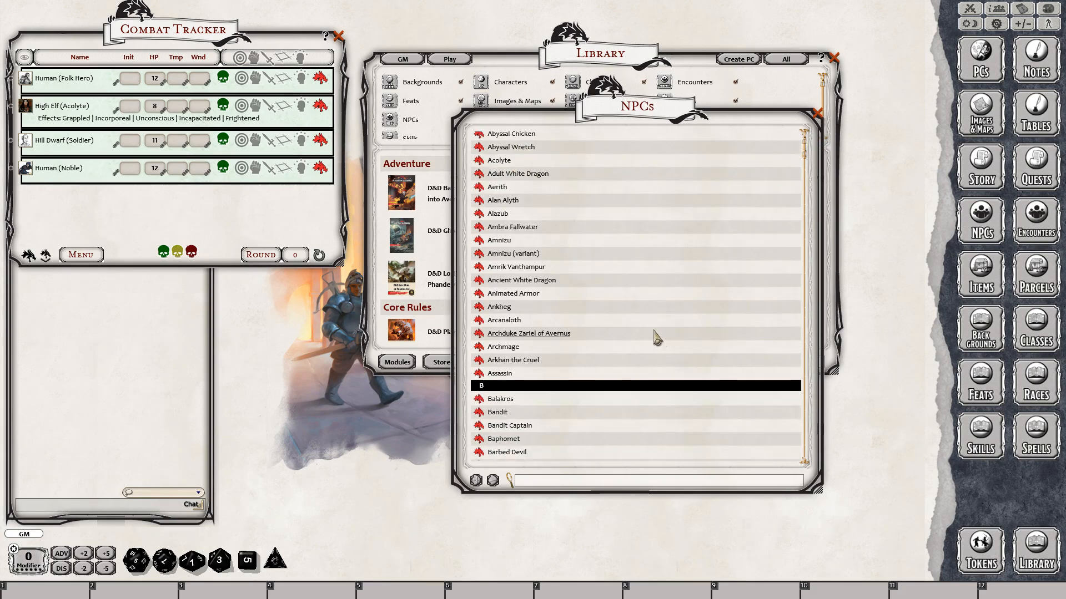
scroll(615, 266, down, 6)
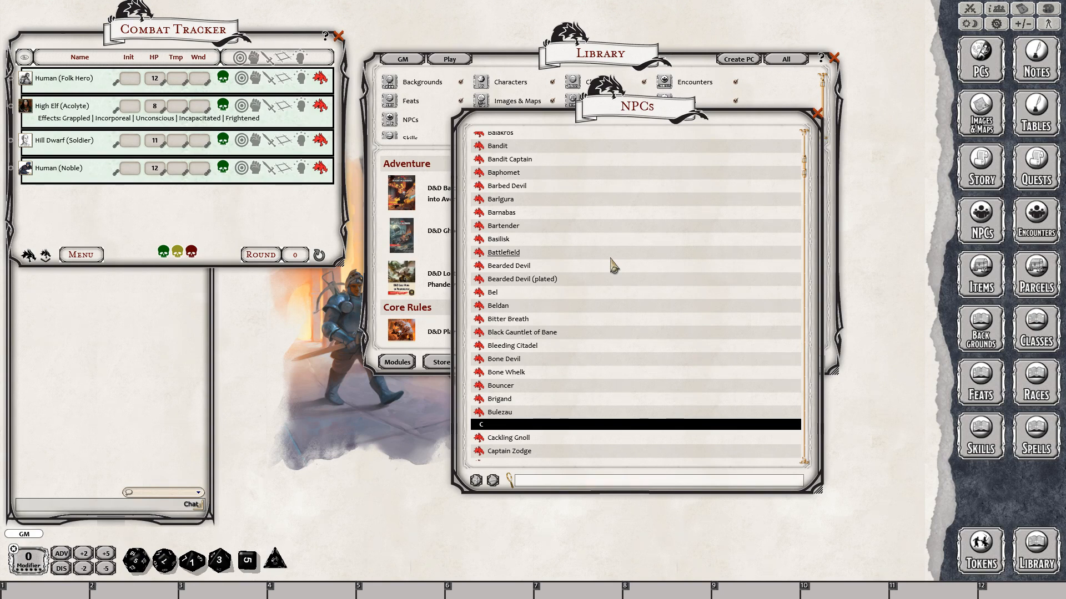
scroll(612, 265, down, 12)
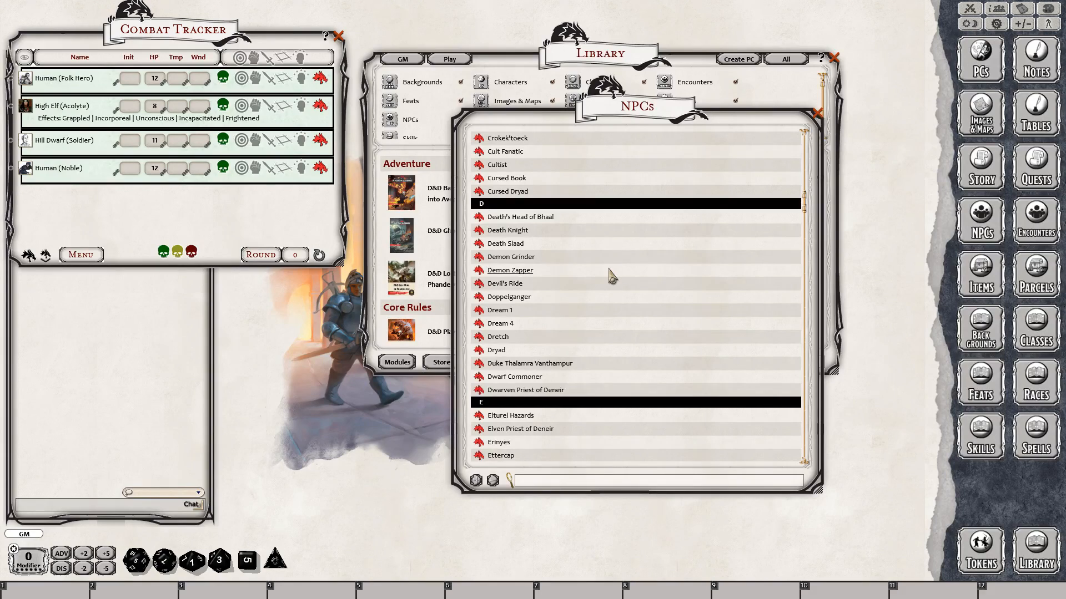
scroll(612, 277, down, 5)
drag(807, 221, 819, 65)
click(817, 113)
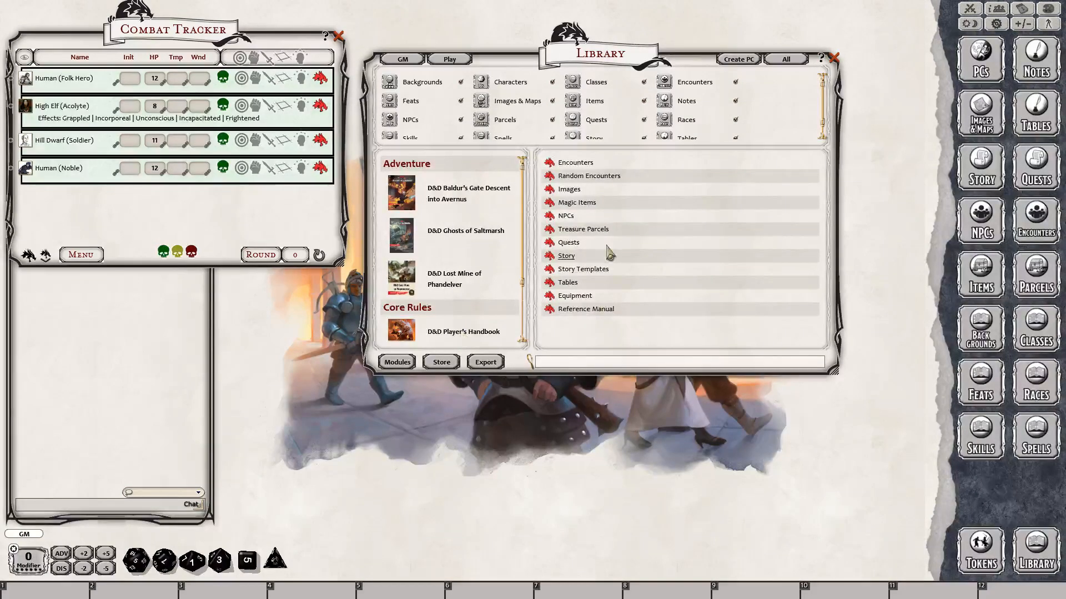
Check and close the module's quests list, and open the Travelers story template to read its contents.
click(570, 244)
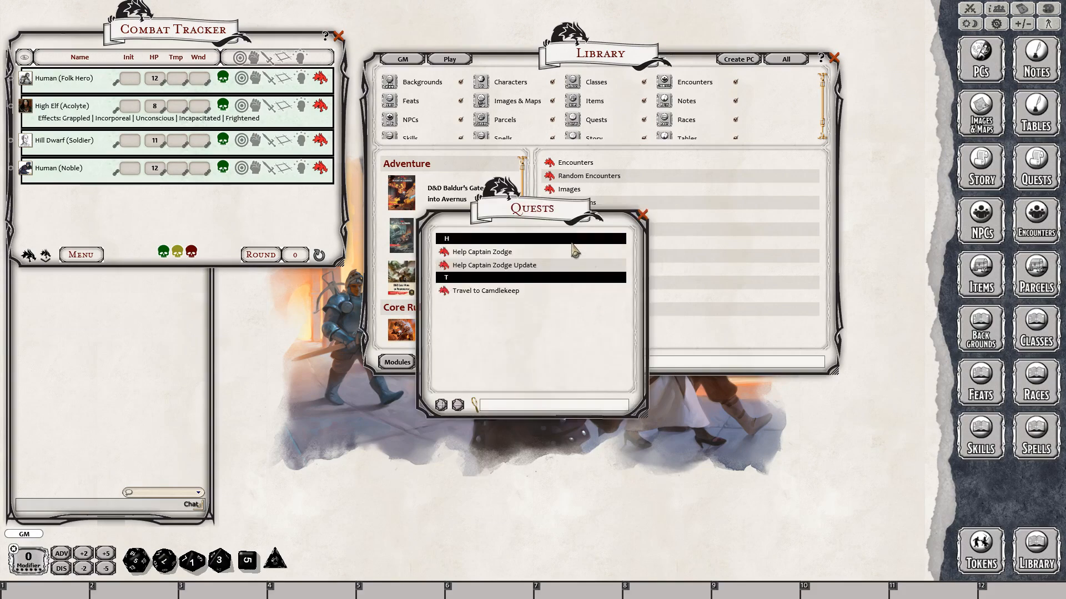
click(642, 214)
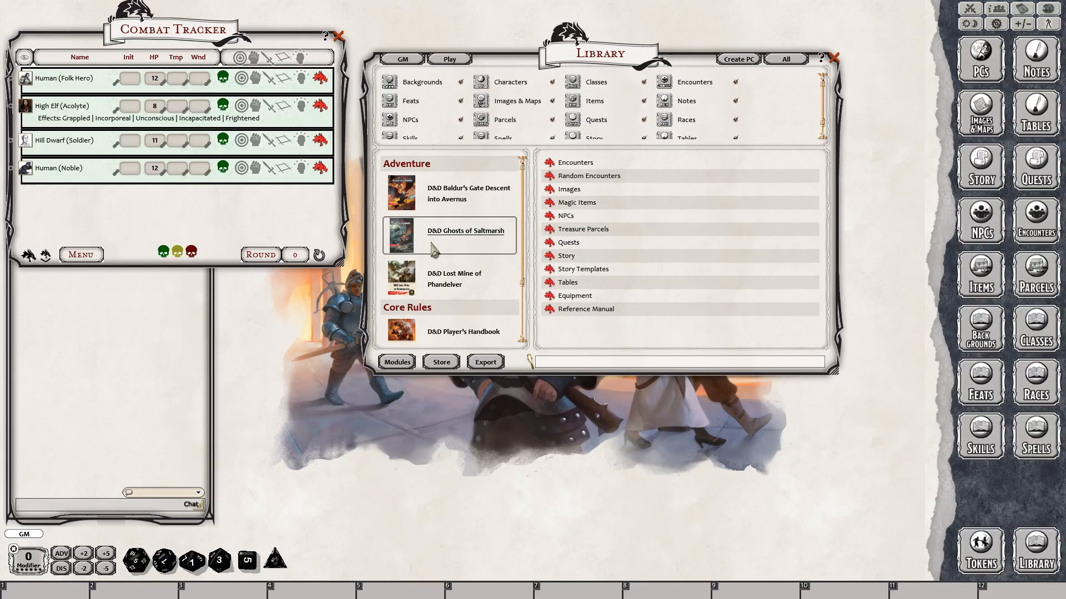
click(583, 270)
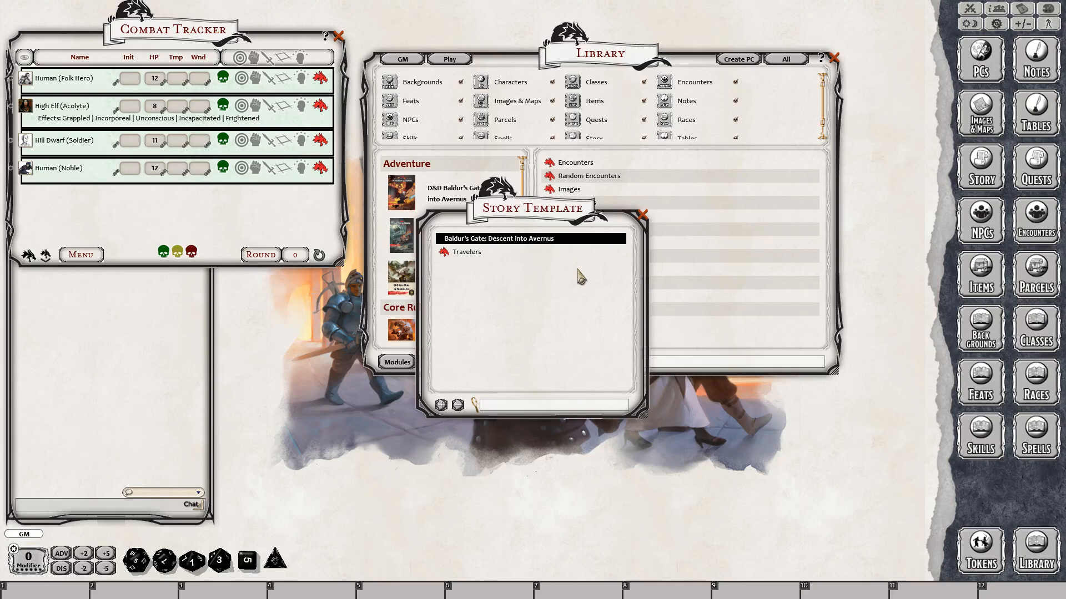
click(474, 253)
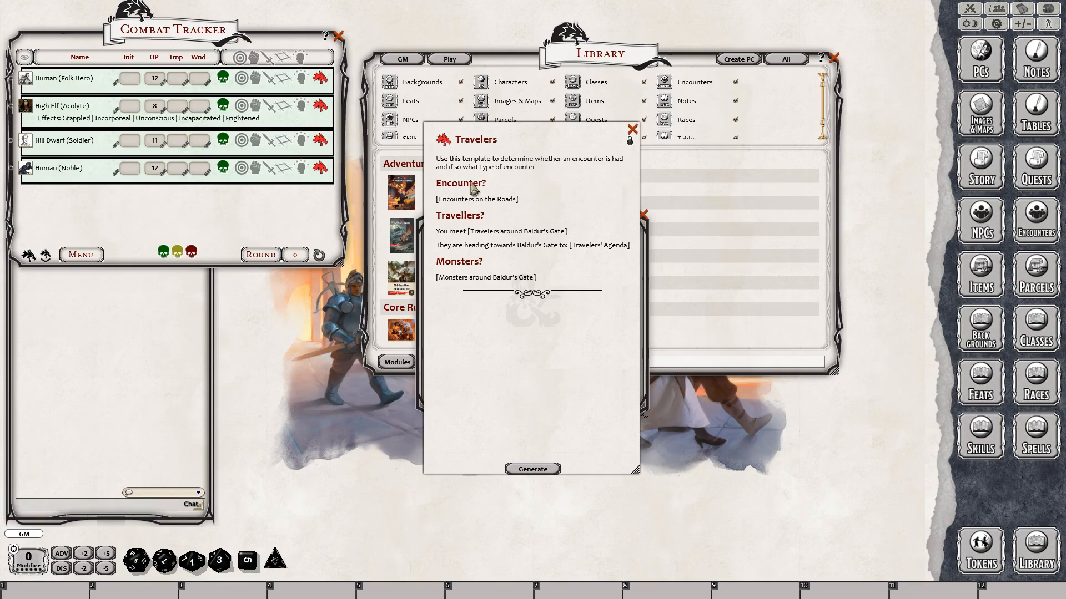
drag(488, 132, 516, 156)
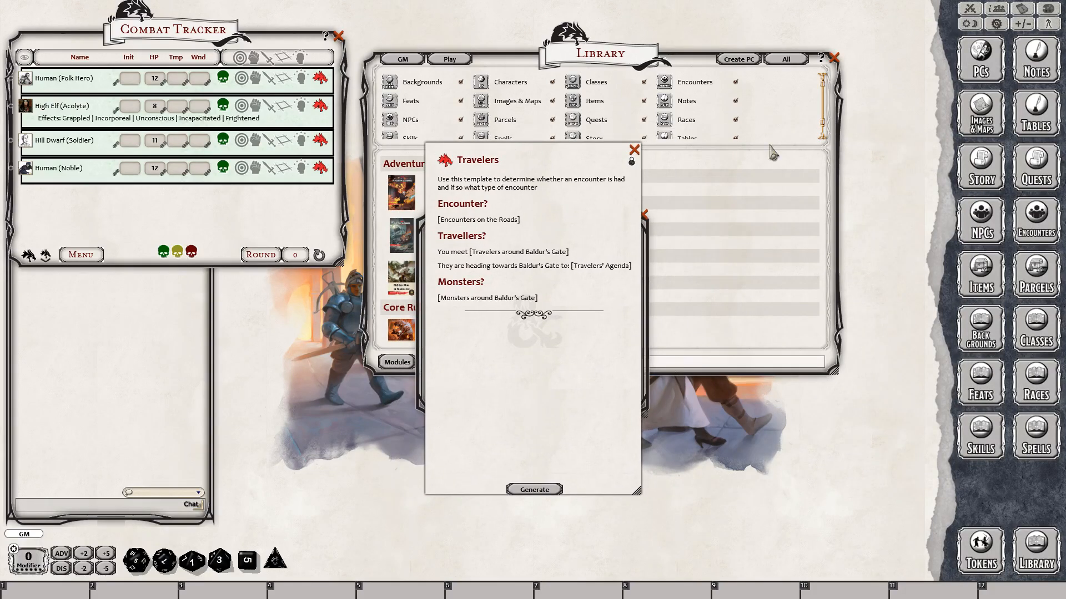
Open the campaign's full story templates list, look through its entries from all modules, and close it together with the story list.
click(967, 163)
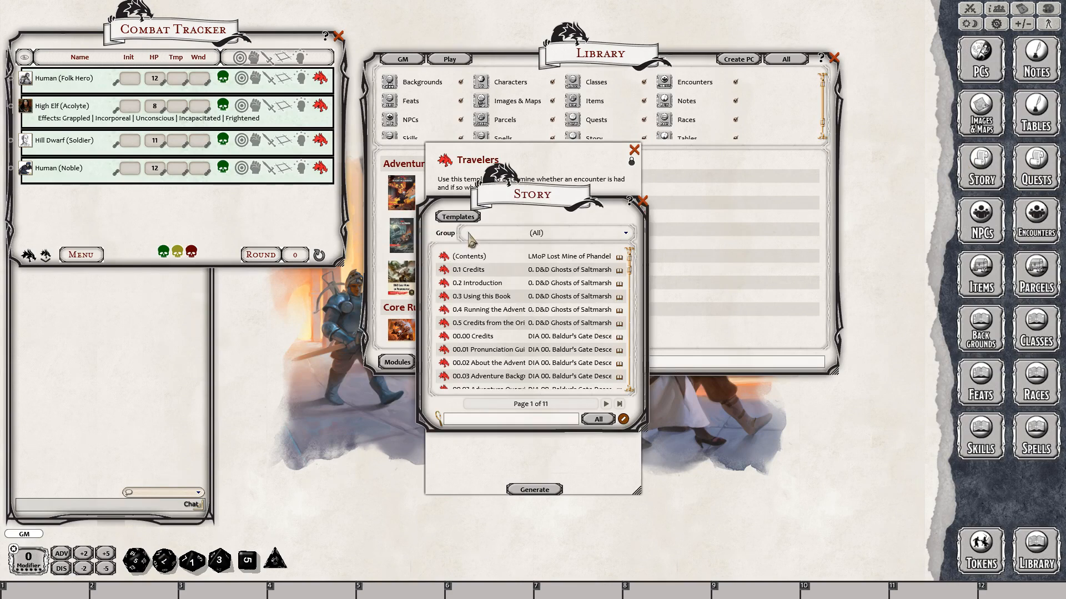
click(457, 216)
scroll(499, 286, down, 3)
scroll(555, 308, up, 3)
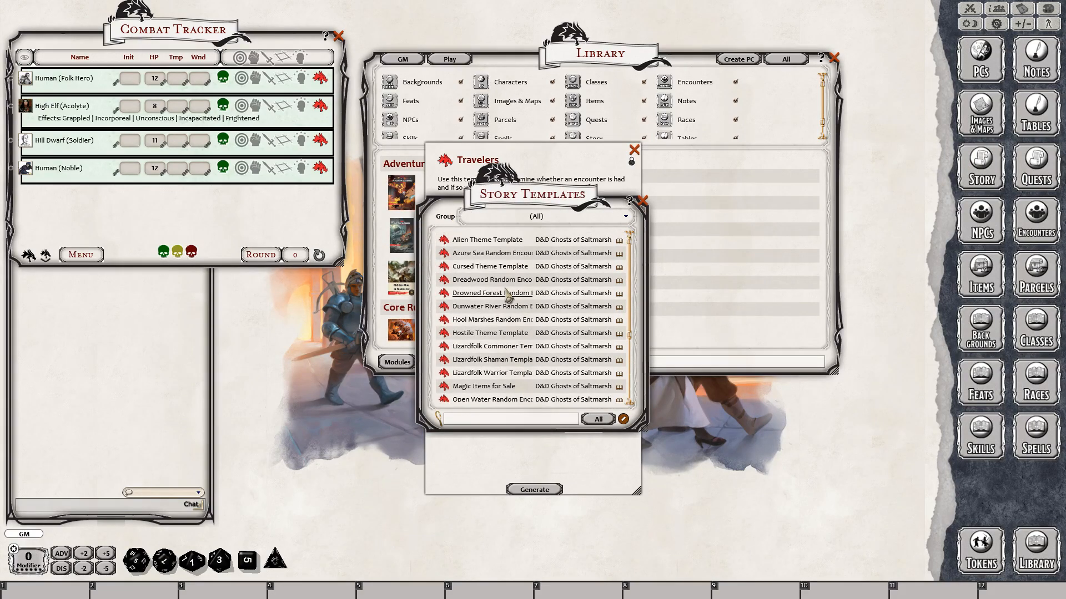
scroll(533, 321, down, 3)
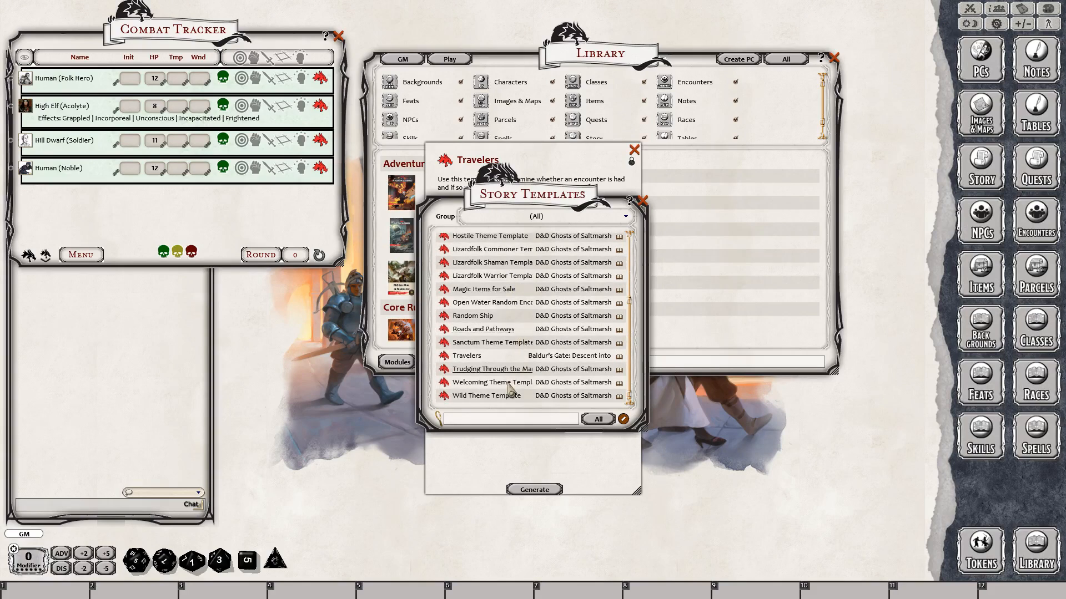
scroll(533, 372, up, 3)
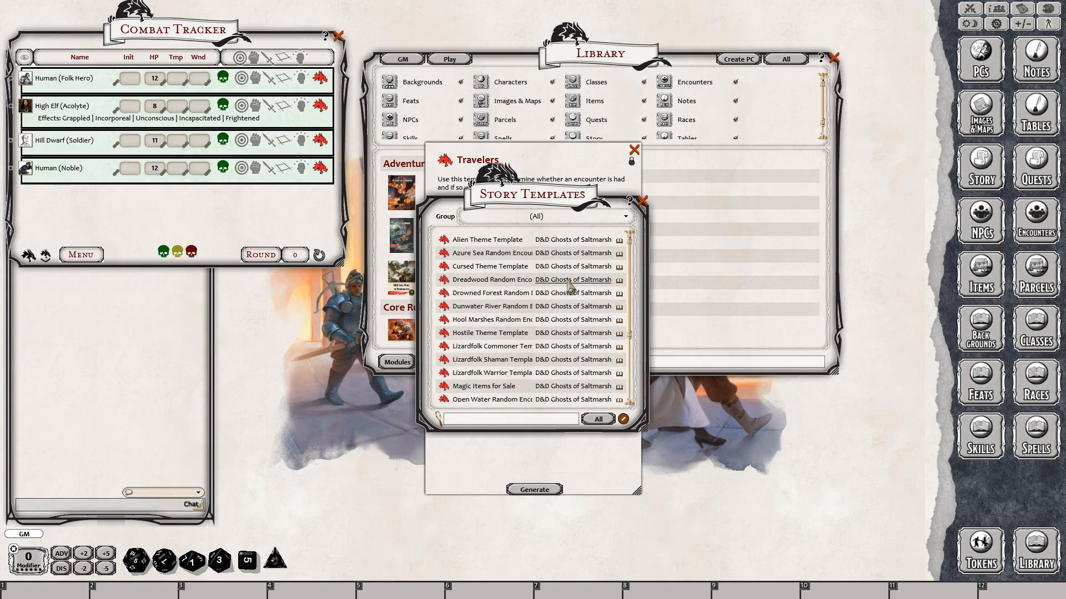
scroll(576, 311, down, 3)
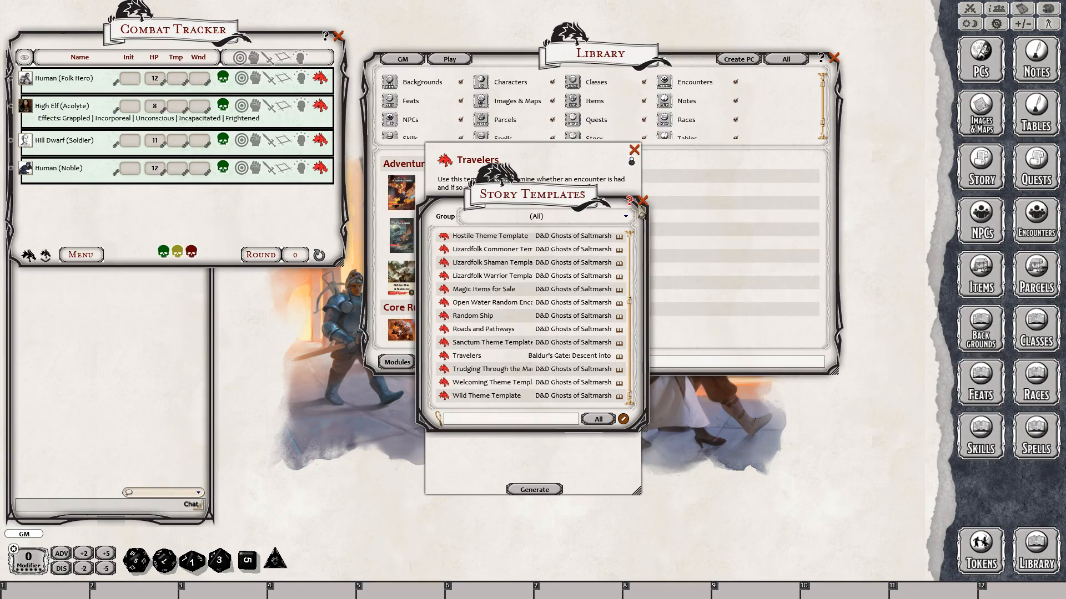
click(642, 200)
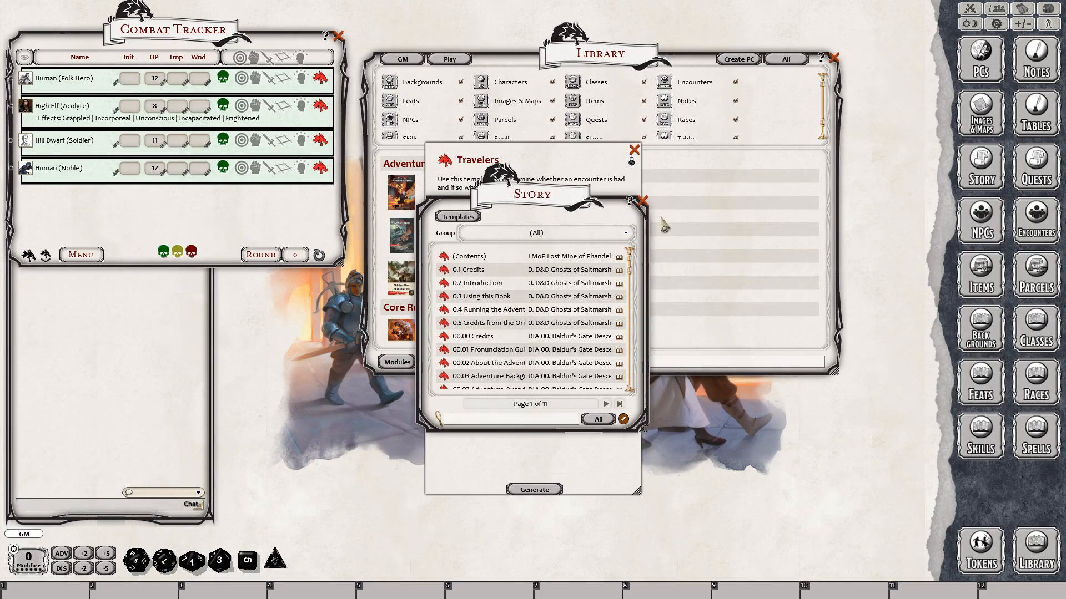
click(642, 200)
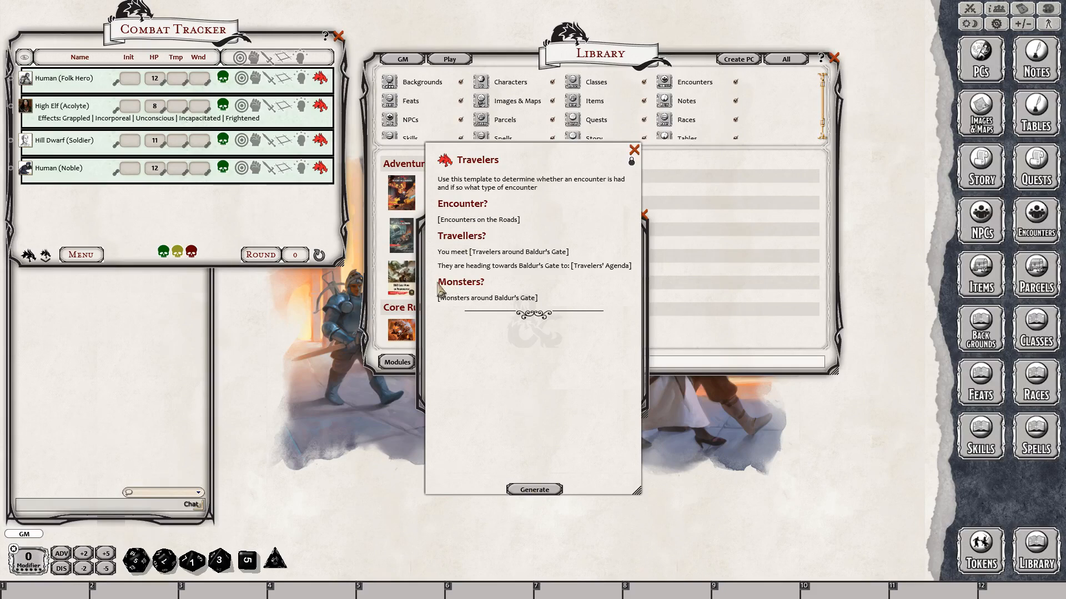
Generate two stories from the Travelers template, reading and closing each one, and close the template and the story templates list.
click(527, 490)
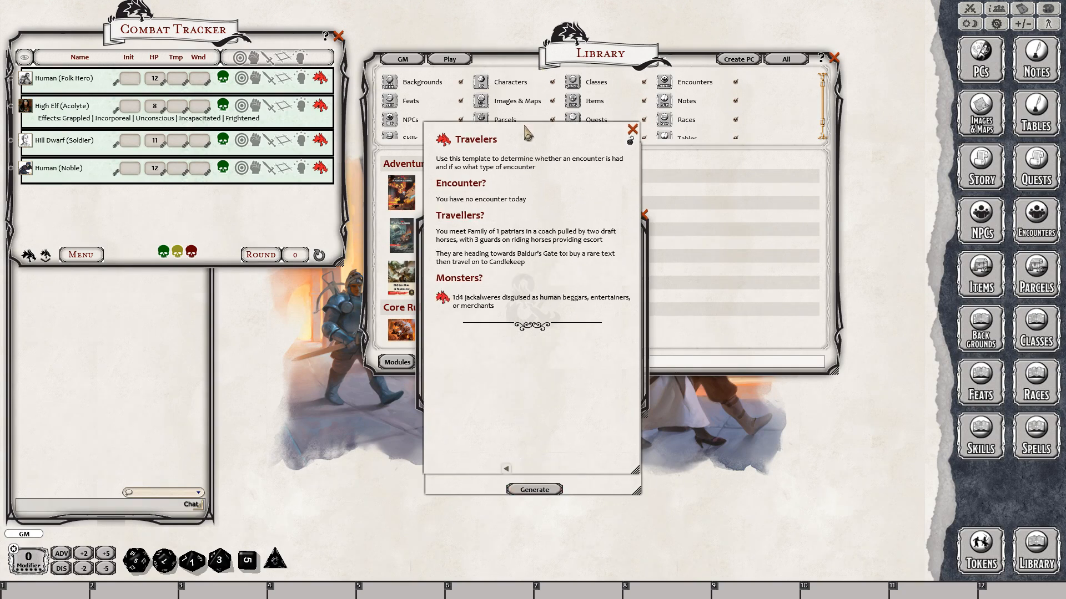
drag(517, 138, 491, 137)
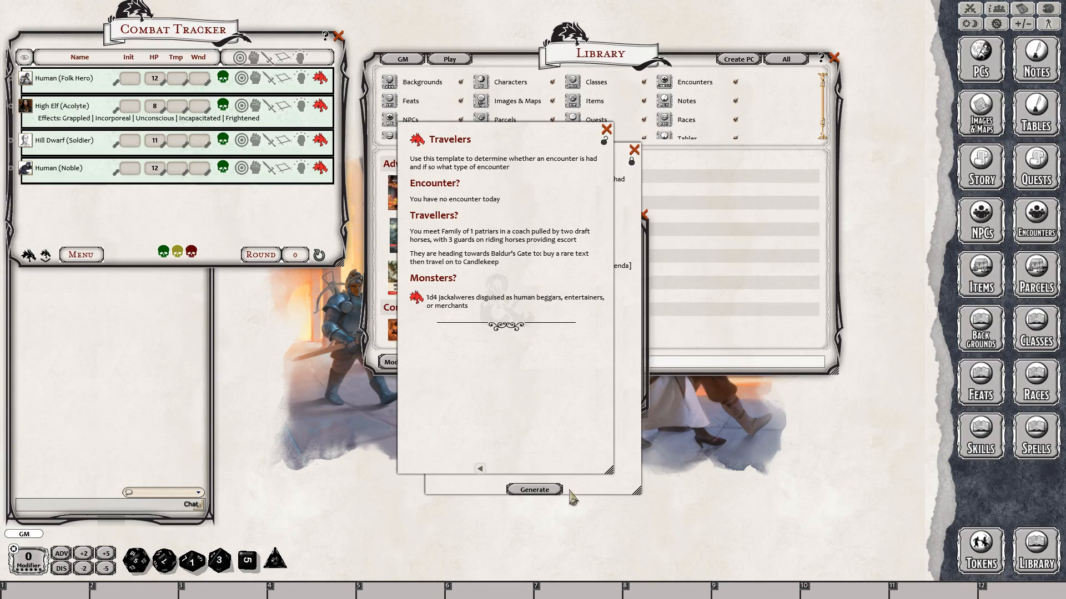
click(606, 130)
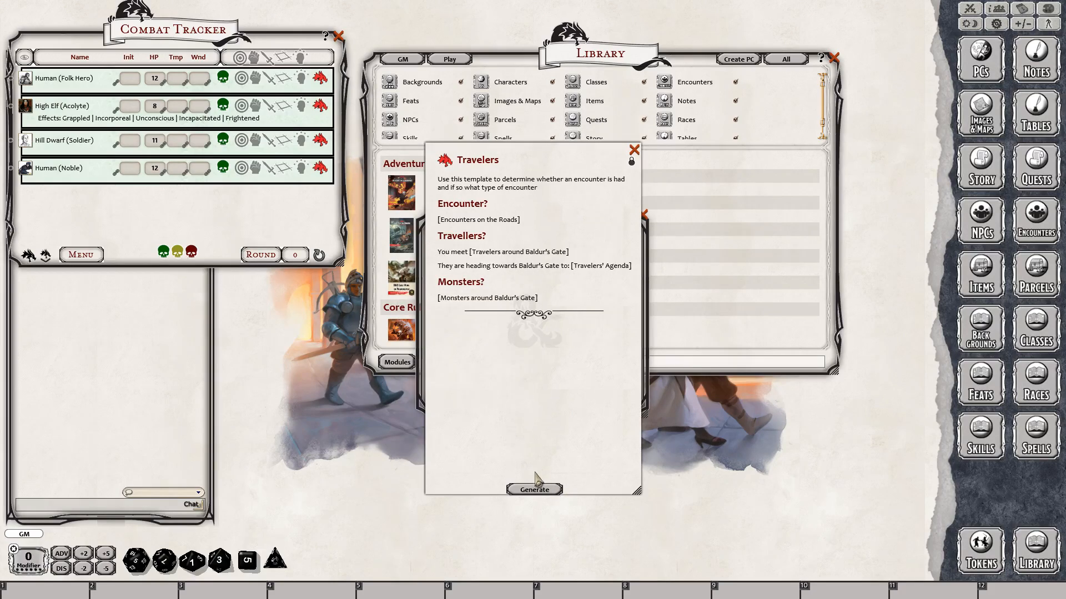
click(534, 489)
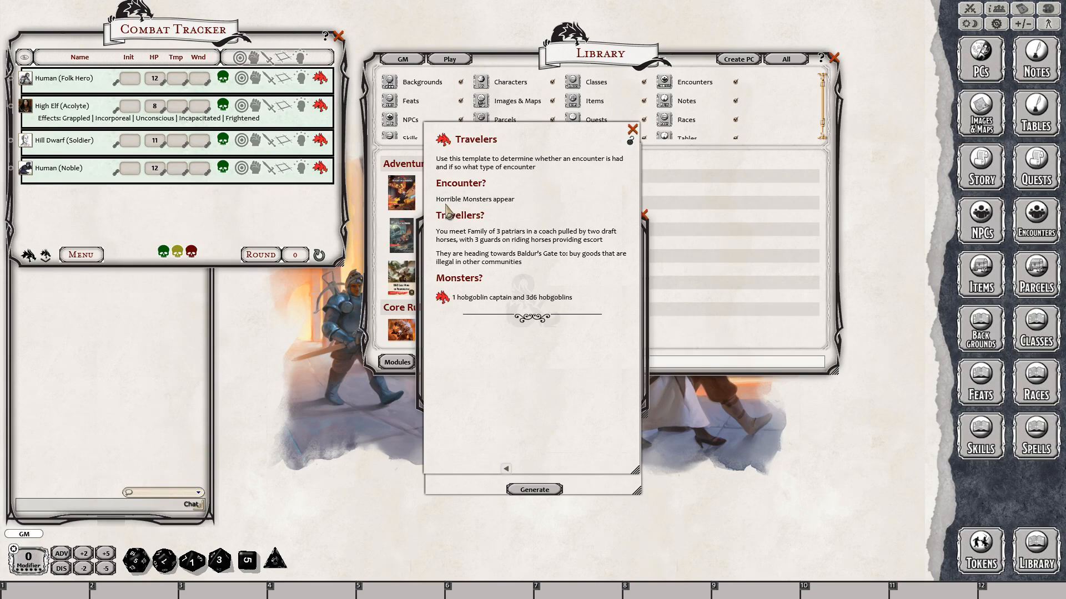
click(632, 129)
click(634, 150)
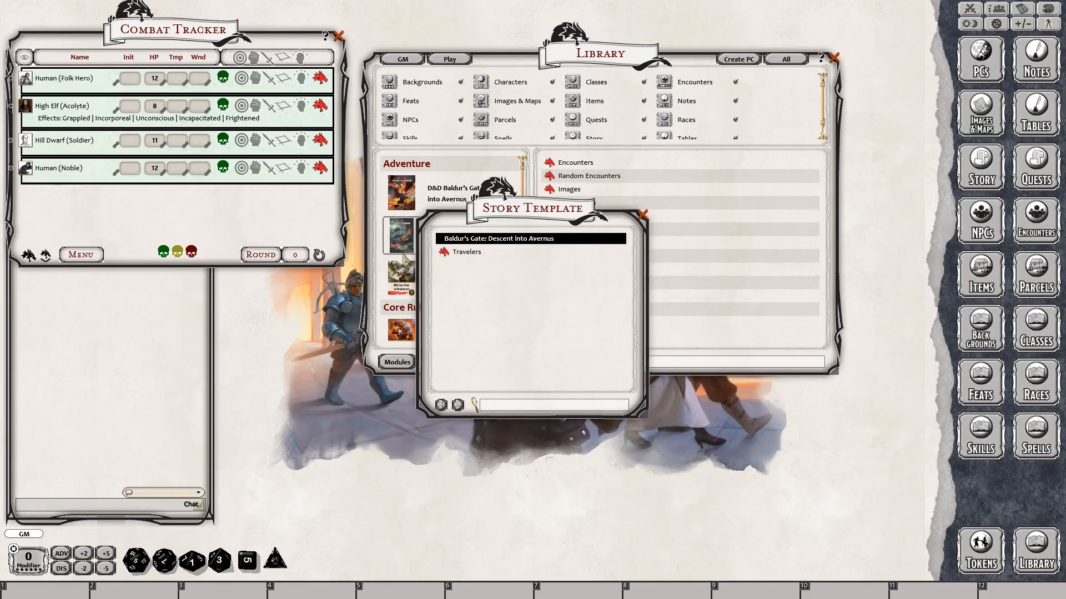
click(642, 215)
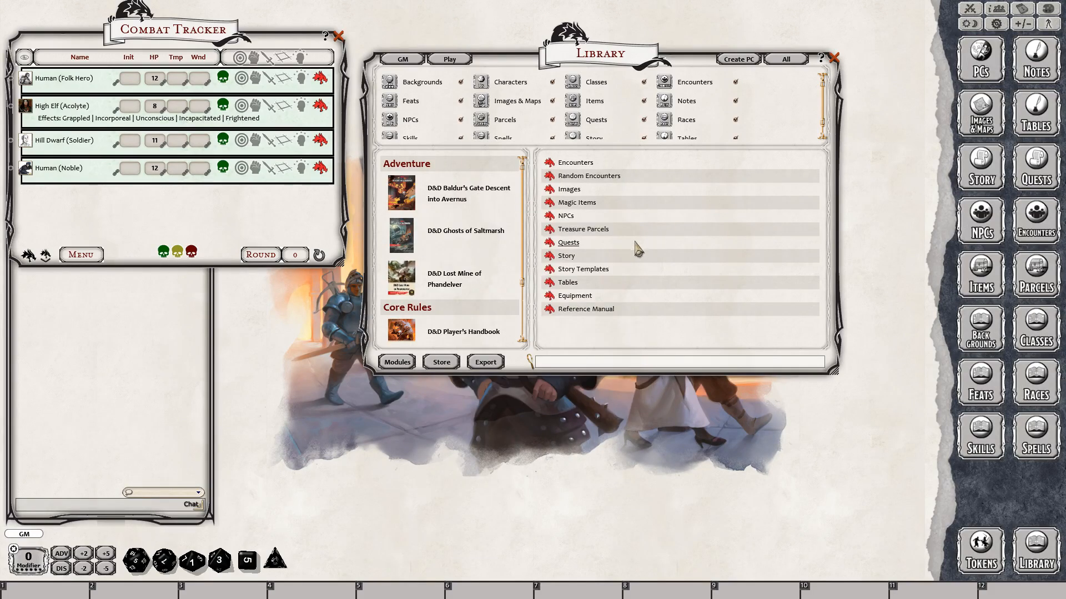
Open the module's Tables list, reposition it over the library, and look through its entries before returning to the beginning.
click(571, 284)
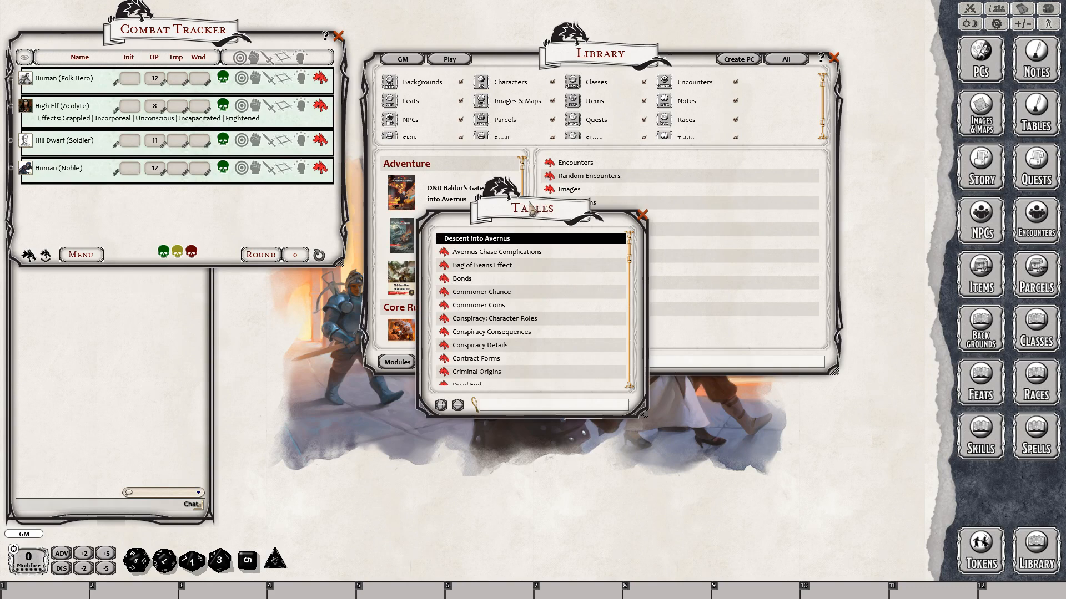
drag(539, 125, 509, 111)
scroll(523, 219, down, 6)
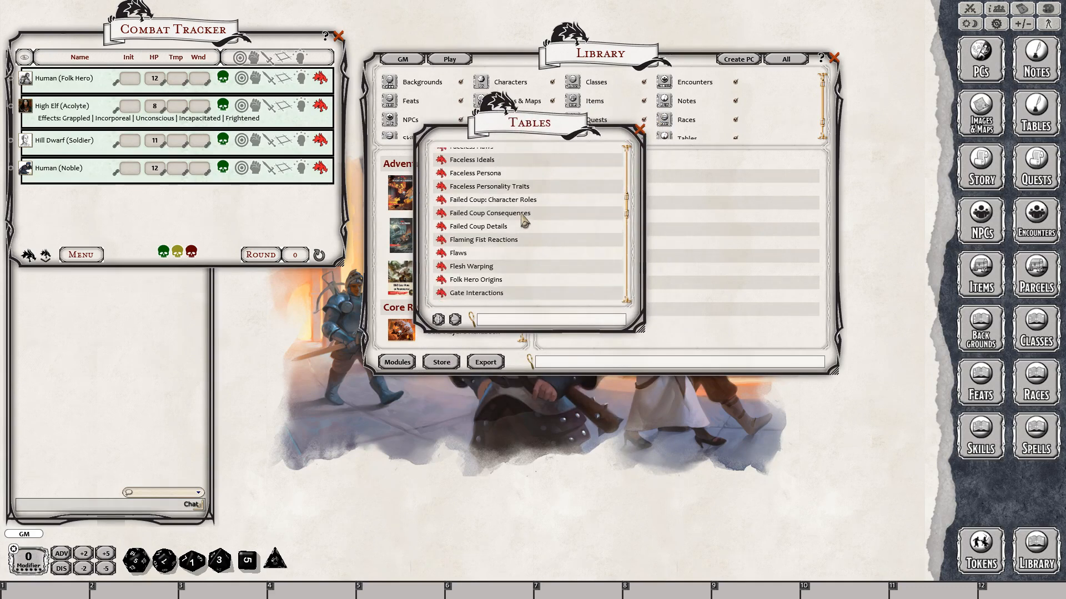
scroll(523, 220, down, 8)
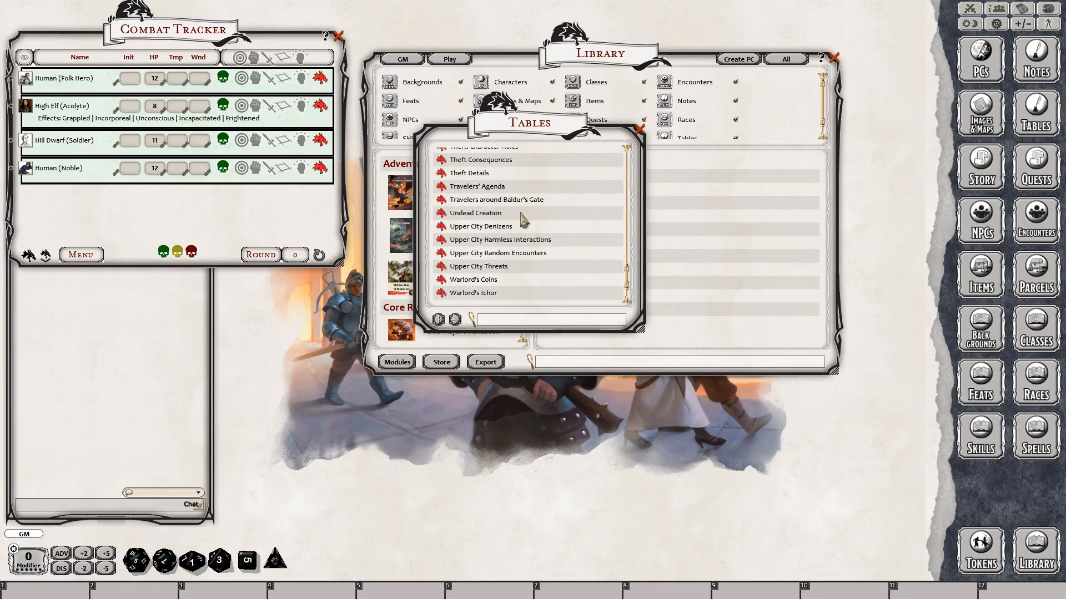
scroll(523, 221, down, 3)
scroll(522, 217, up, 15)
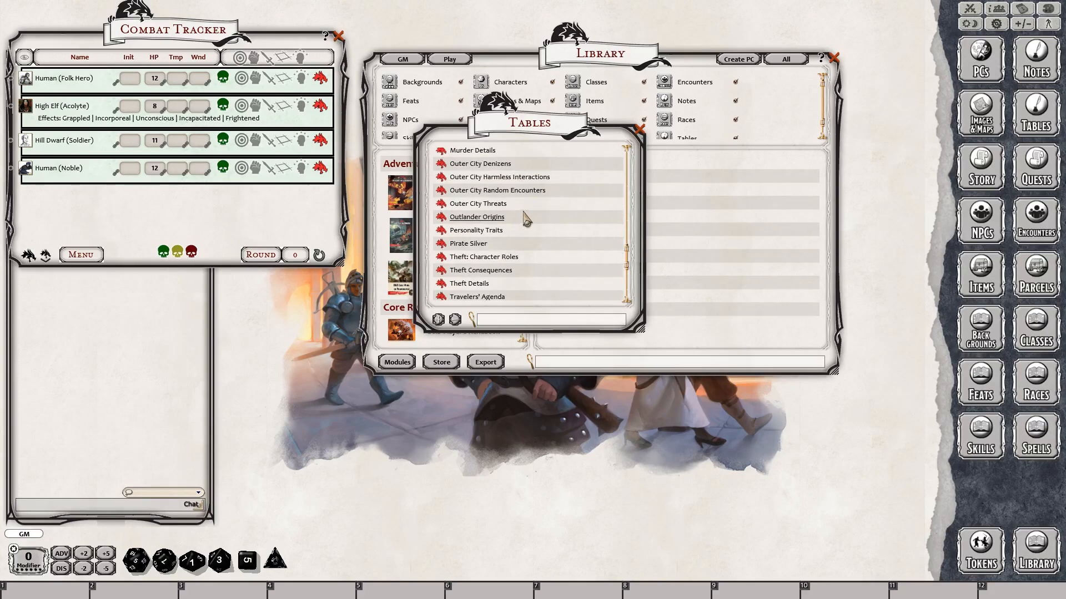
scroll(527, 213, up, 4)
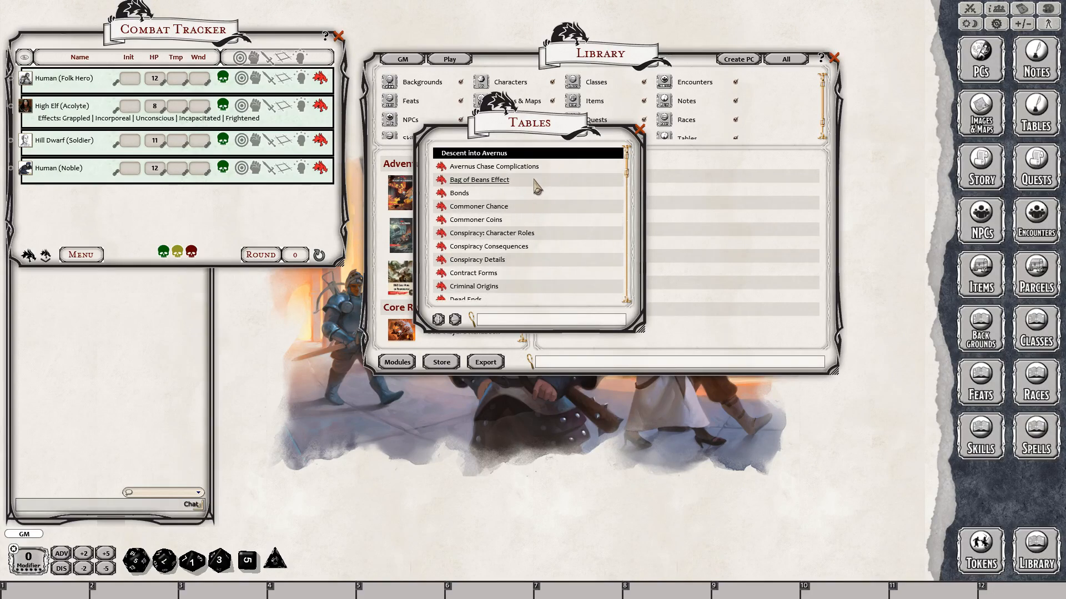
Open the Avernus Chase Complications table and enlarge its window to show more of its d20 results.
click(518, 167)
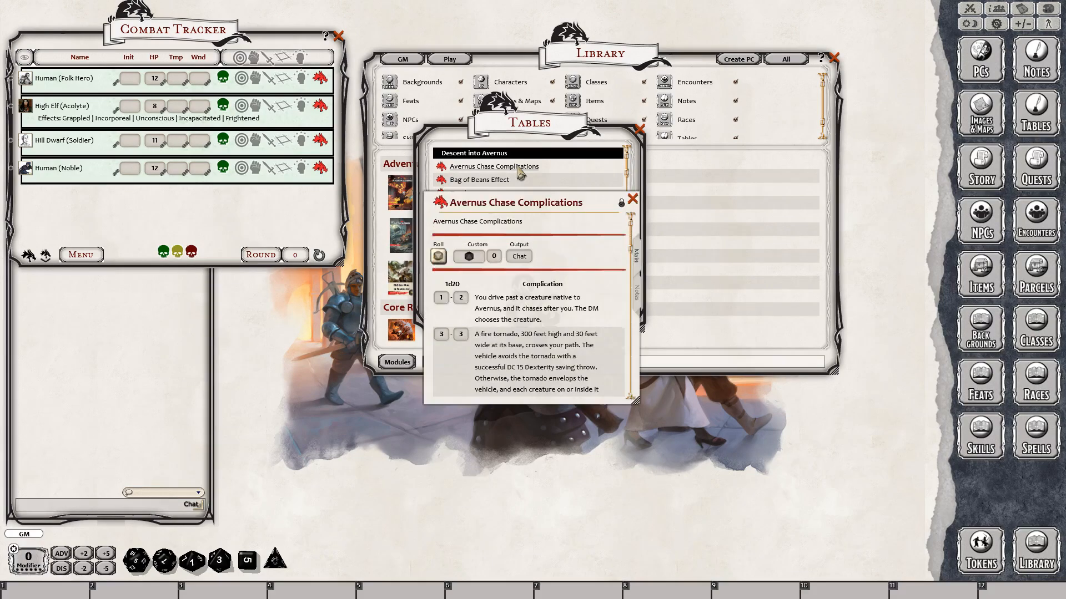
drag(528, 204, 457, 56)
drag(569, 256, 789, 479)
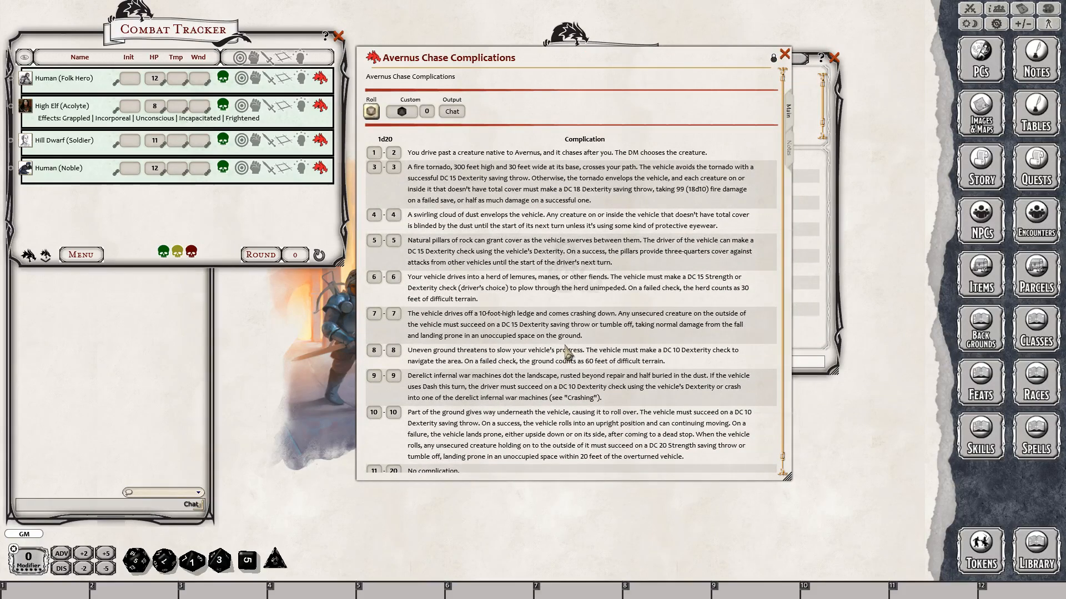
Roll on the Avernus Chase Complications table with output to chat, and close the table and the tables list.
scroll(567, 352, down, 1)
click(373, 104)
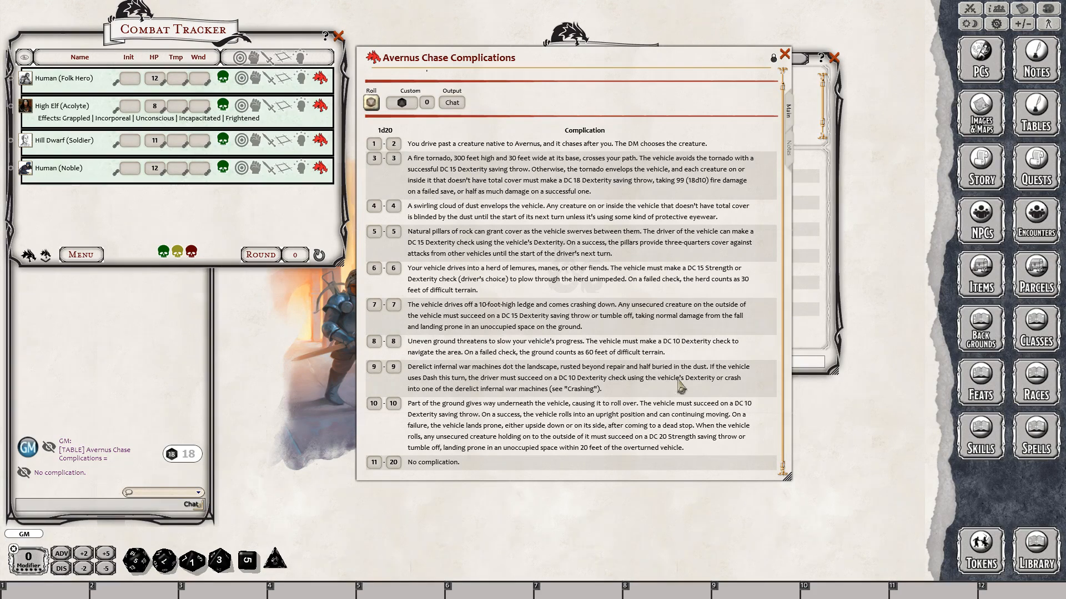
click(784, 55)
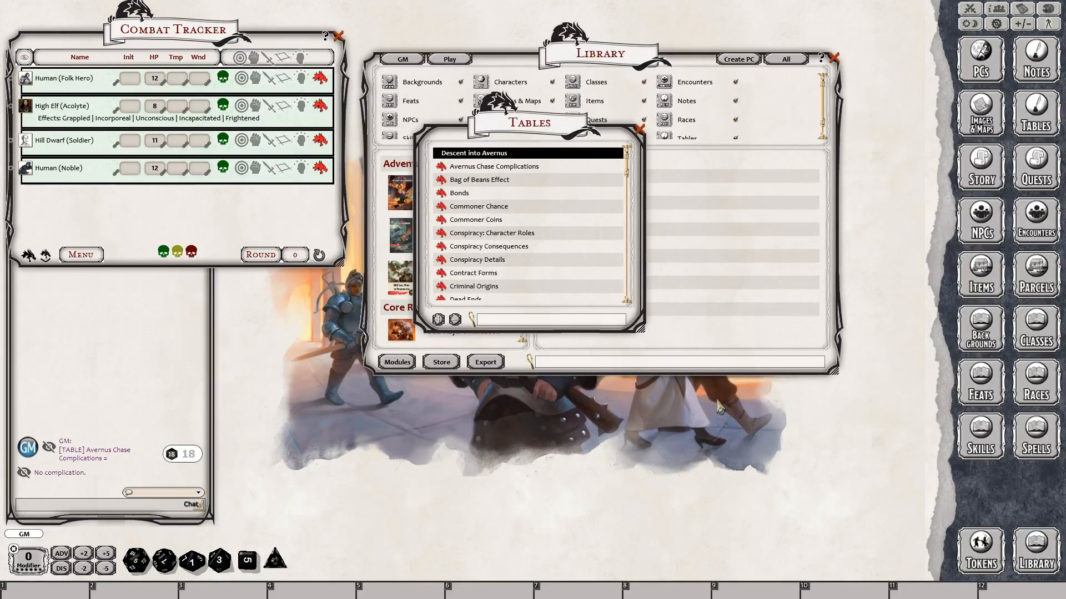
click(640, 129)
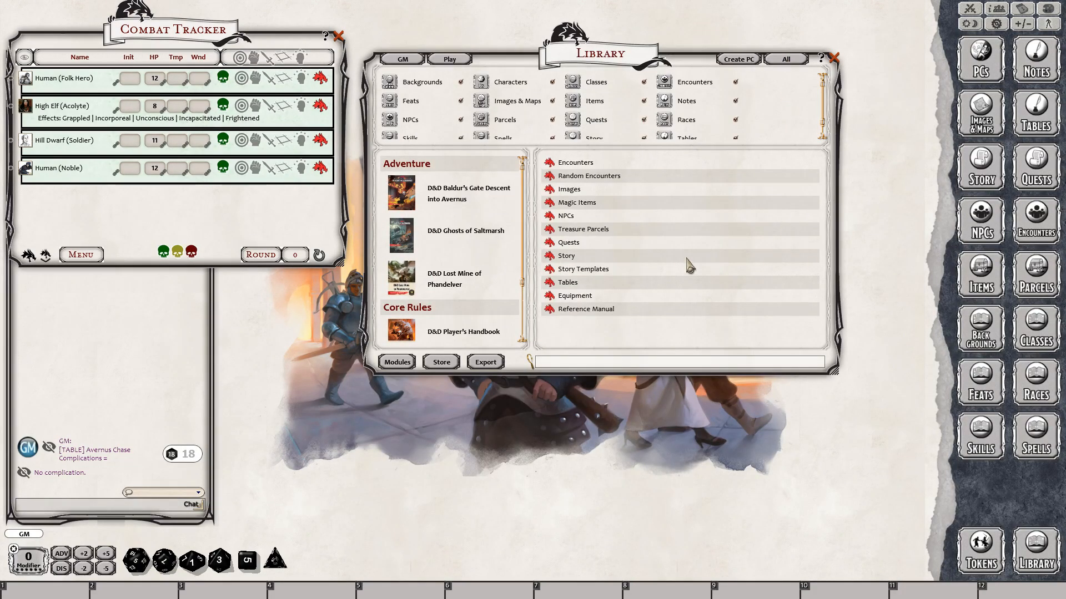
Open the module's Equipment list, review its categories from adventuring gear to armor, and close it.
click(563, 296)
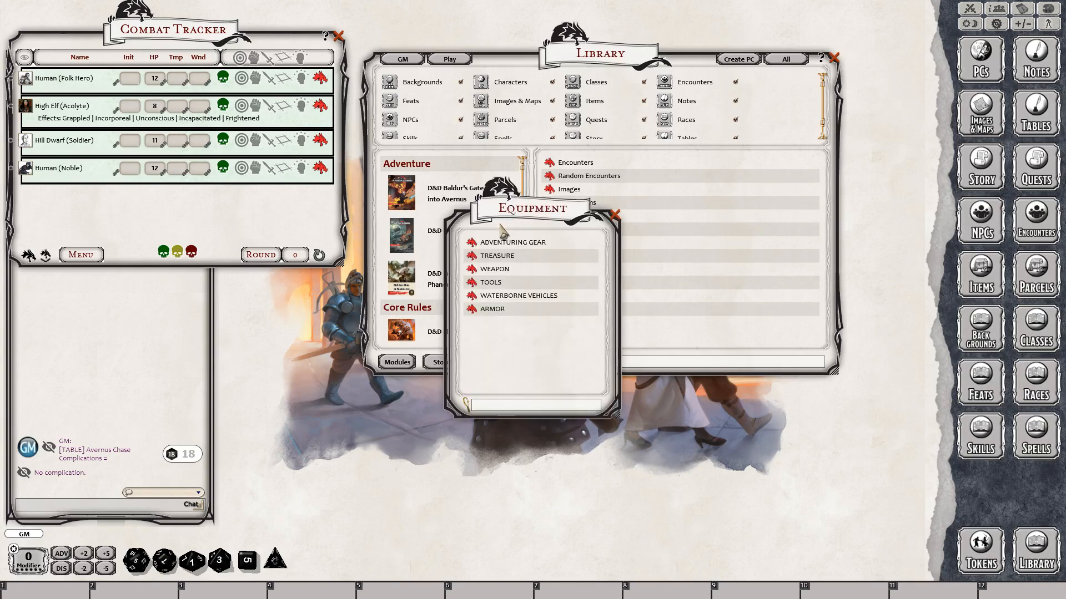
drag(508, 209, 509, 186)
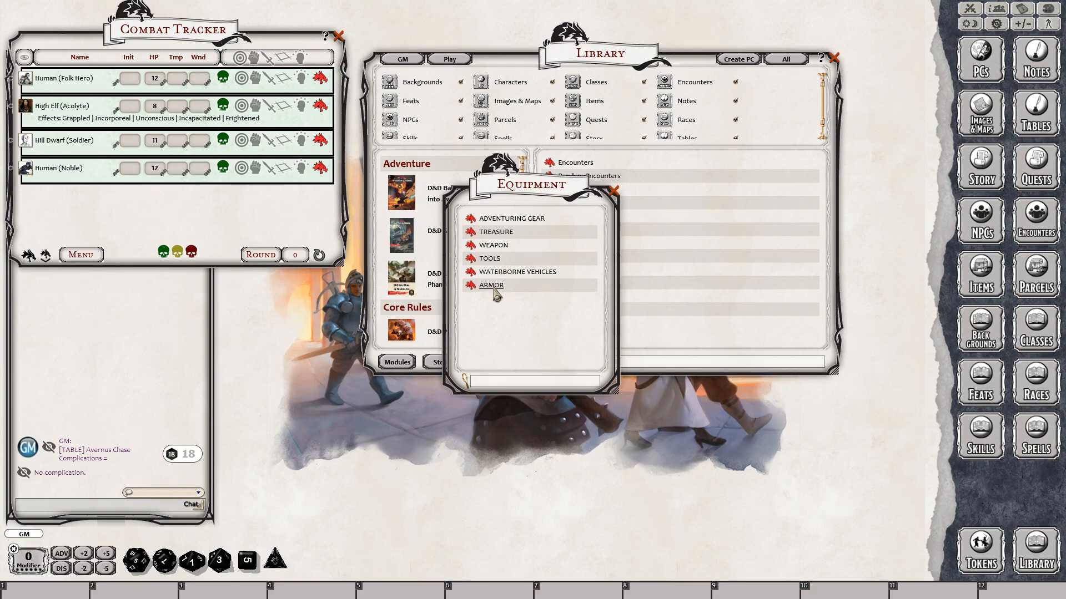
click(614, 191)
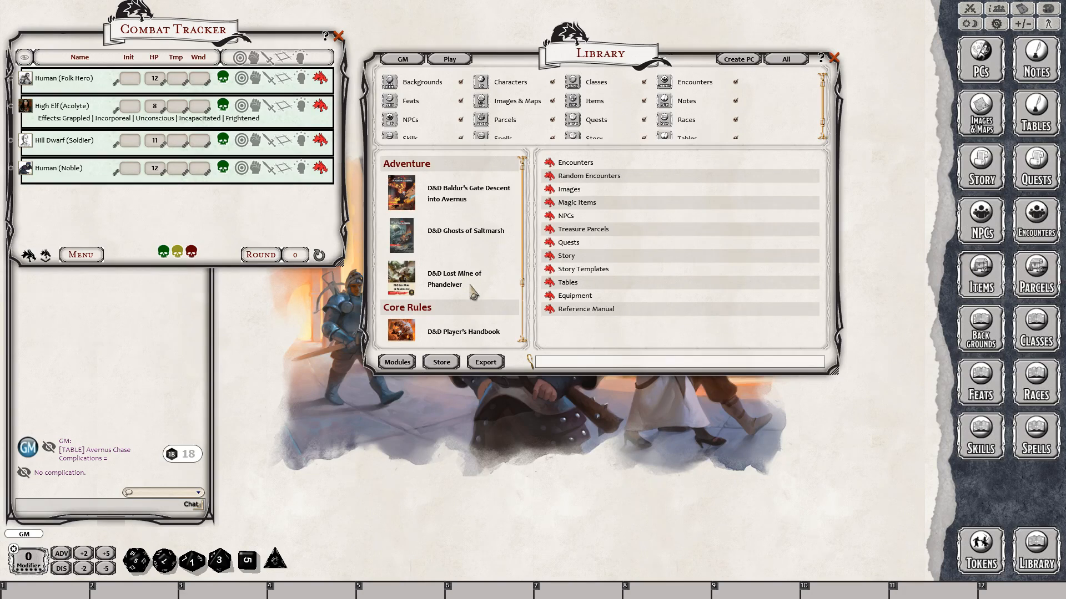
Show the campaign's items list beside the library and filter it to the D&D Baldur's Gate Descent into Avernus group.
drag(520, 267, 726, 148)
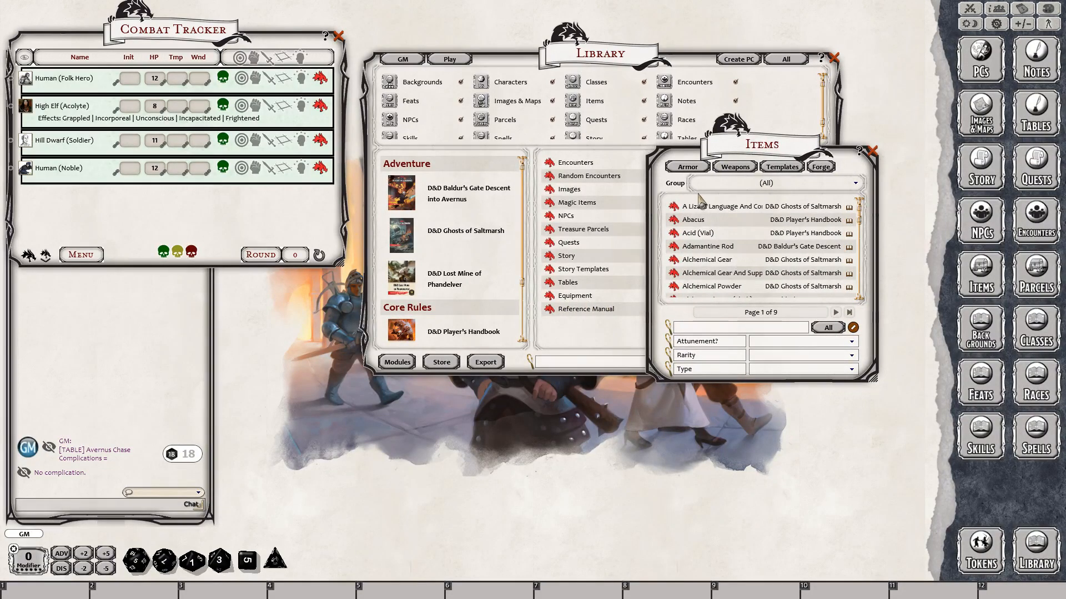
click(761, 186)
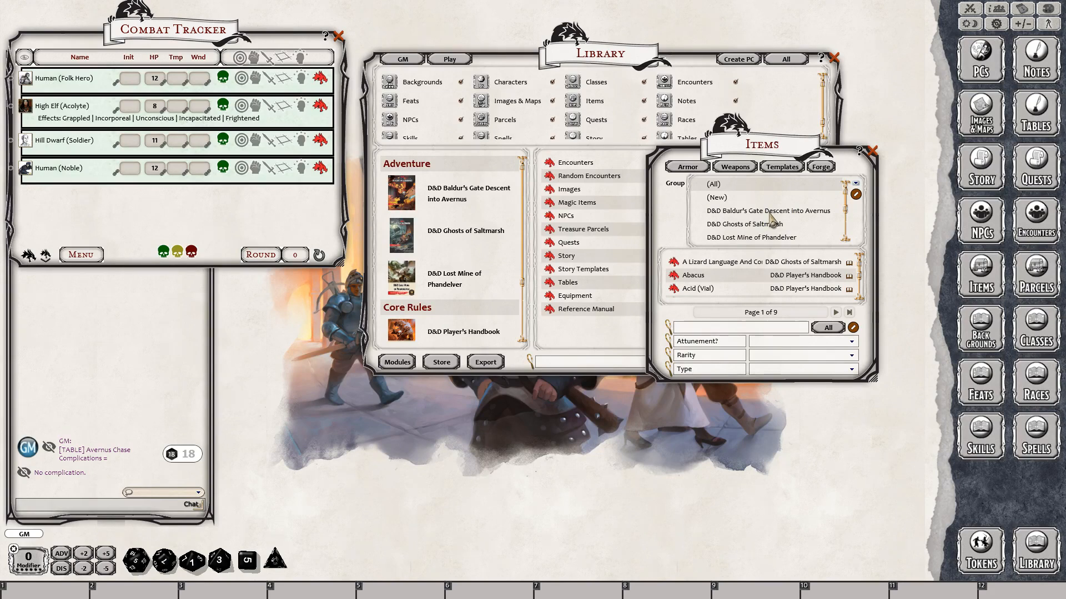
click(769, 212)
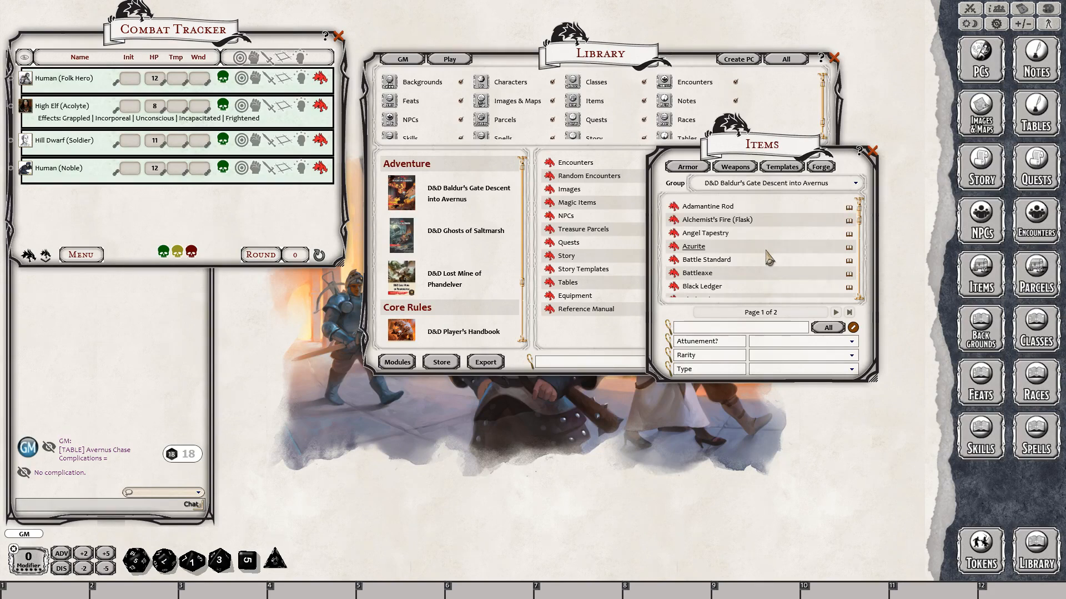
Reopen the module's Equipment list, compare its categories with the entries of the filtered items list, and close the items list.
click(571, 296)
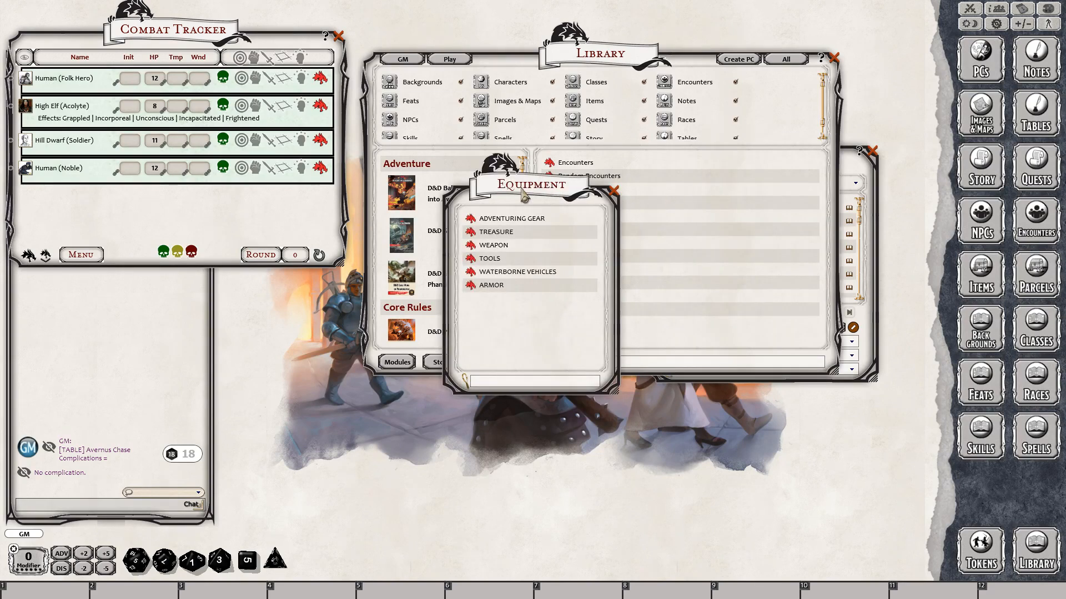
click(856, 162)
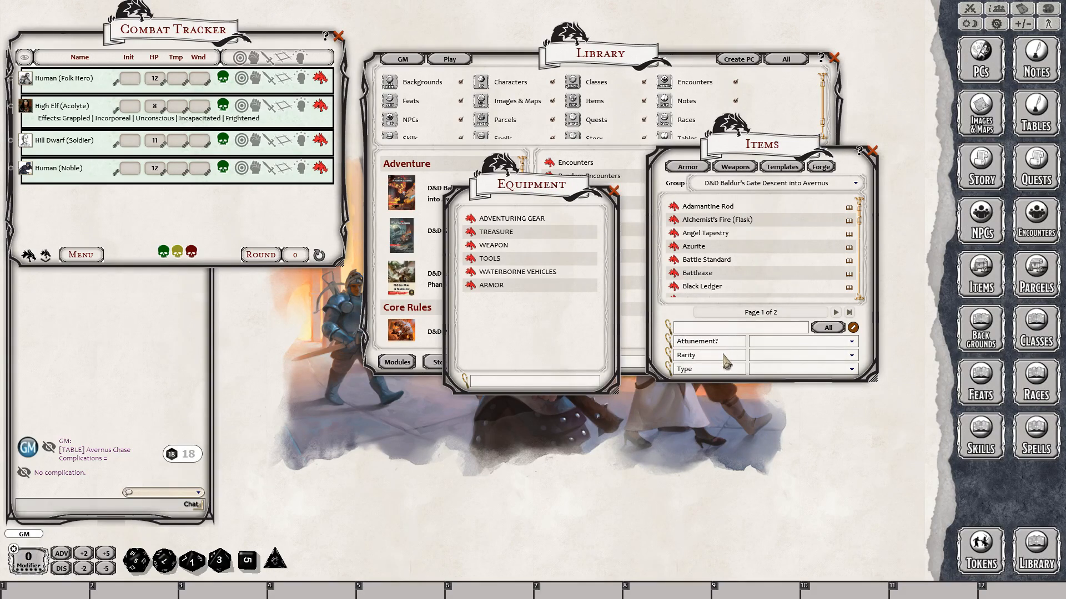
scroll(746, 288, down, 5)
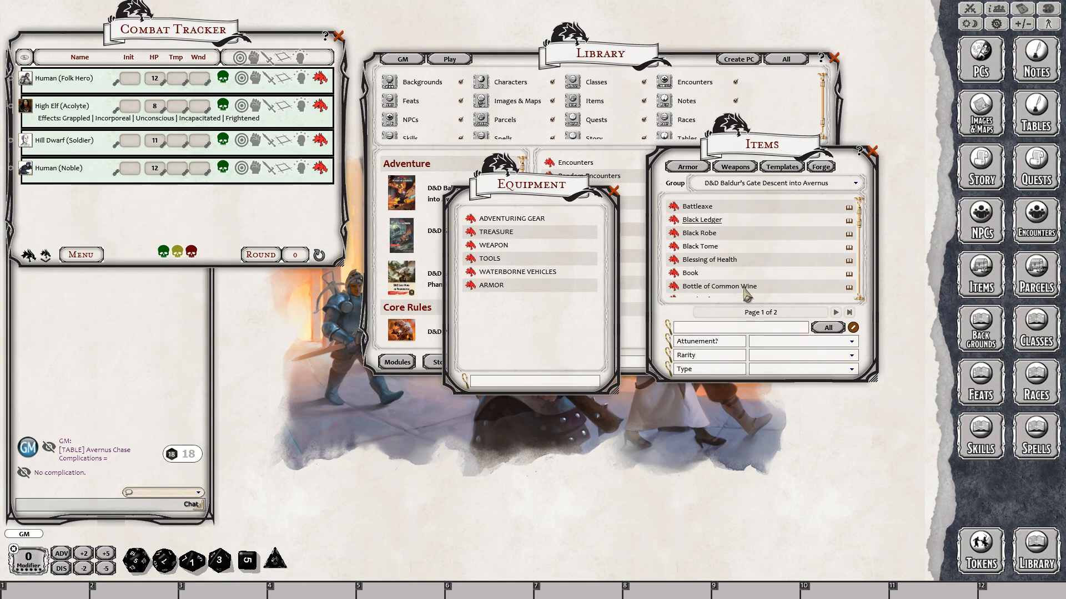
scroll(753, 280, down, 15)
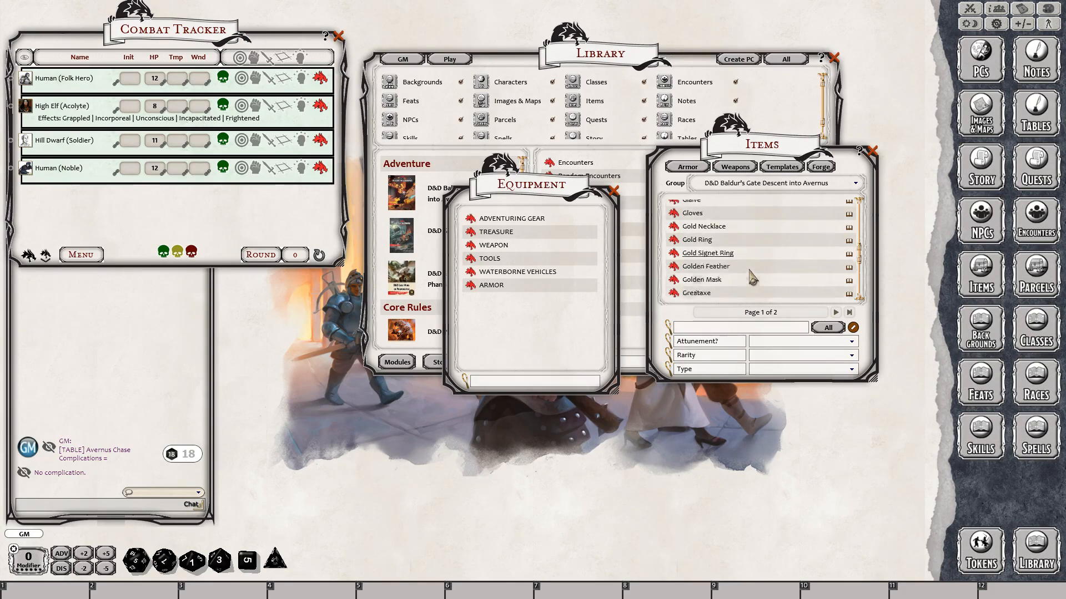
scroll(750, 275, up, 10)
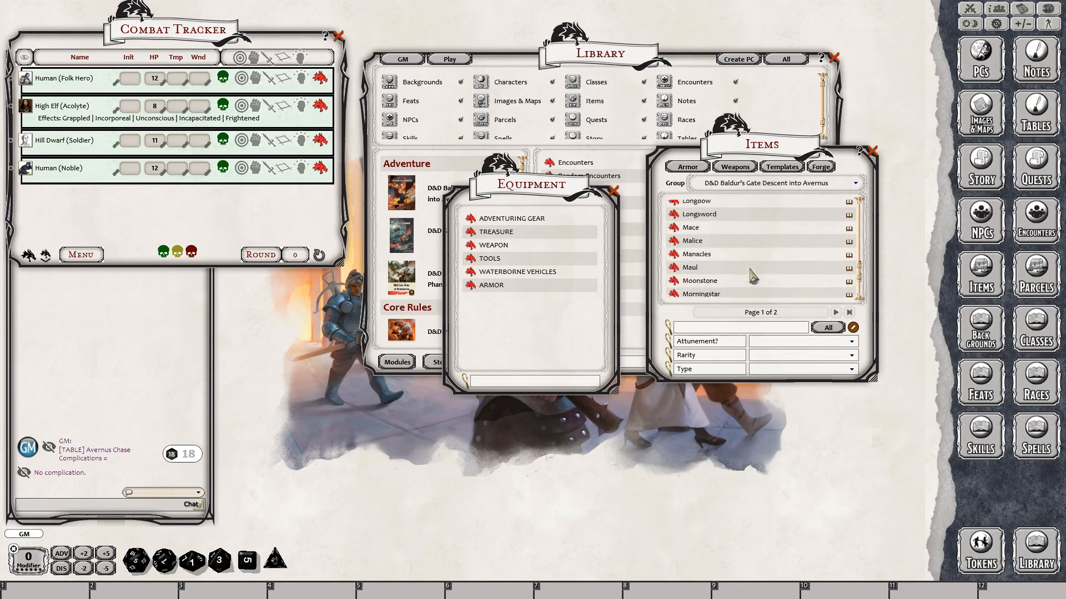
click(873, 152)
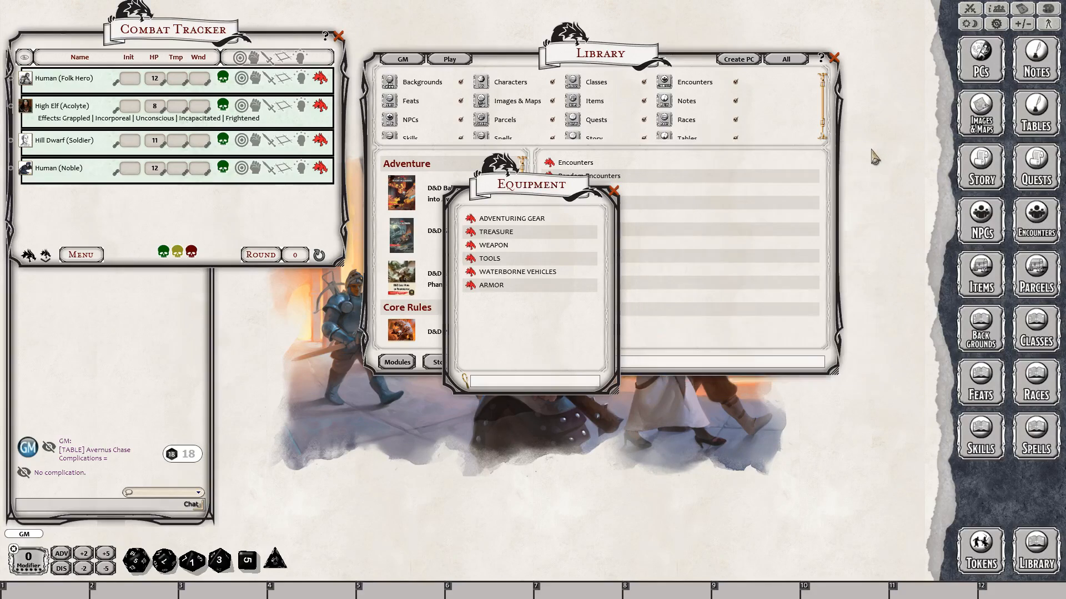
Close the Equipment list and open the Infernal War Machines page of Appendix B in the module's Reference Manual.
click(614, 191)
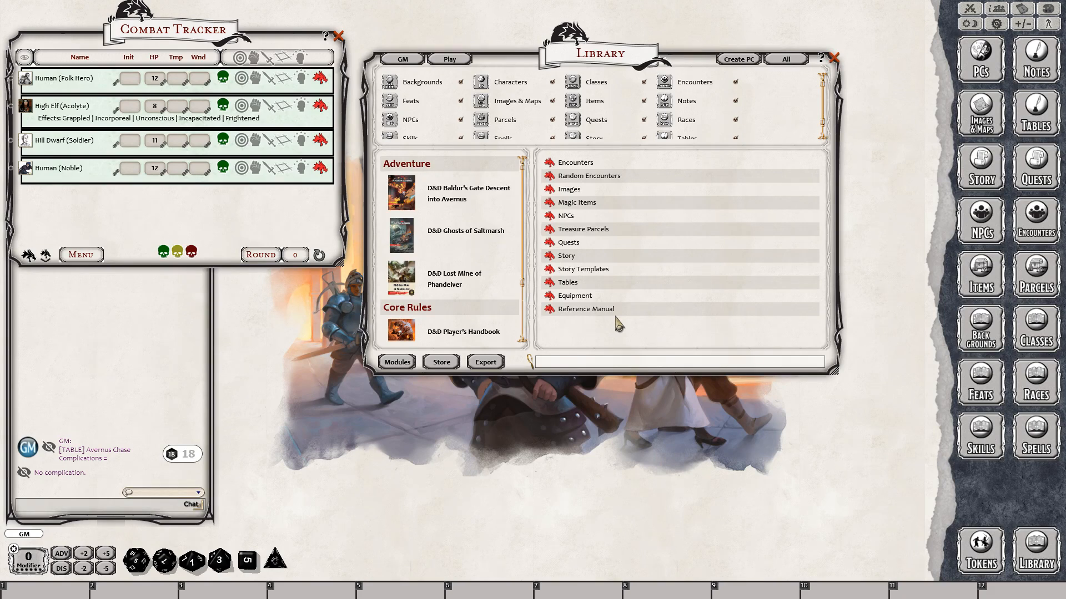
click(581, 312)
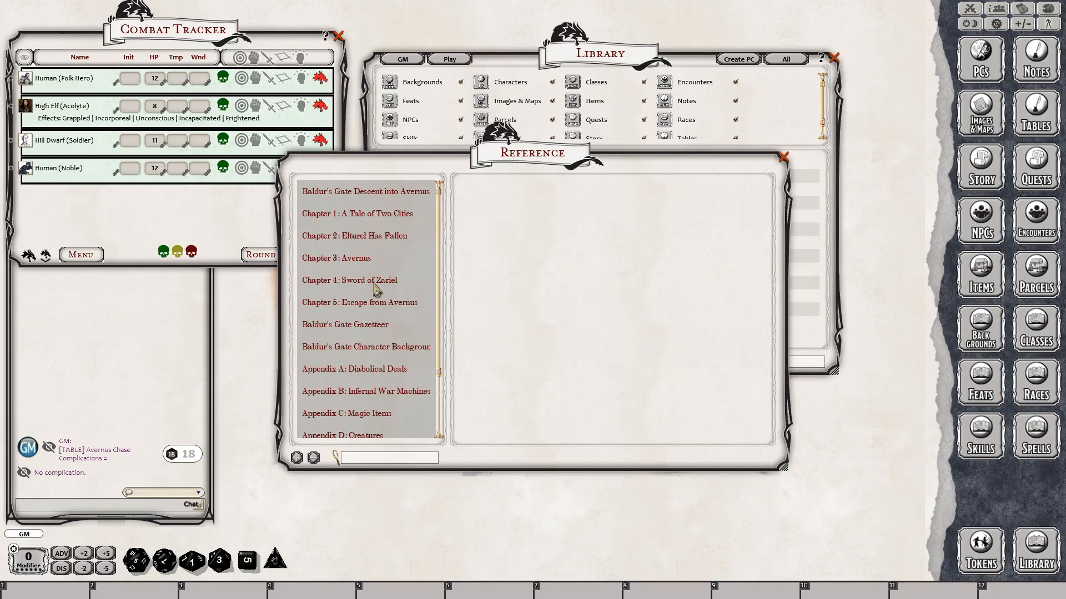
scroll(367, 292, down, 2)
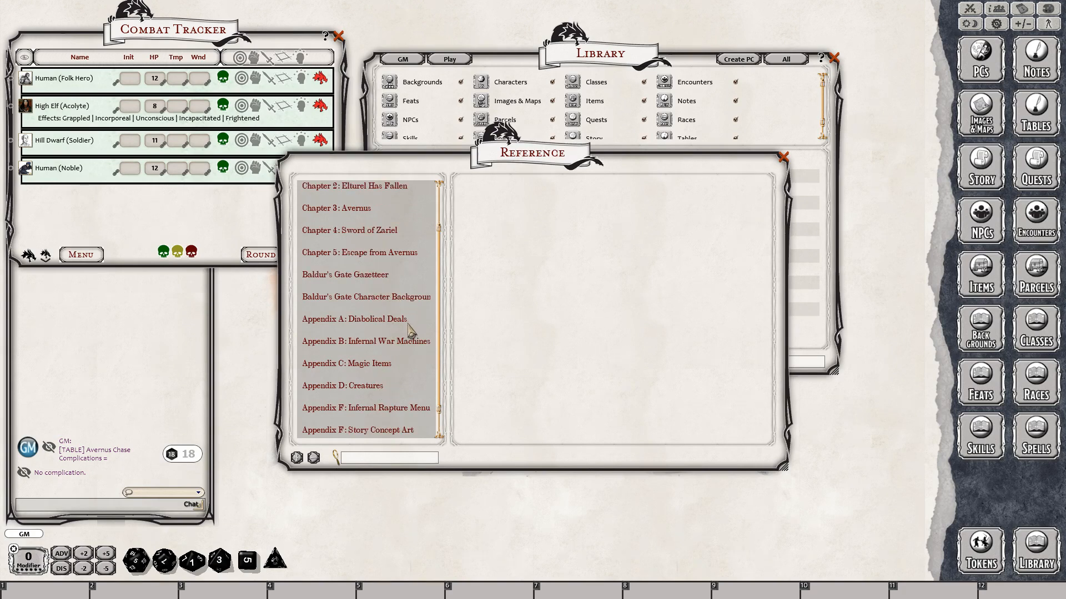
click(411, 348)
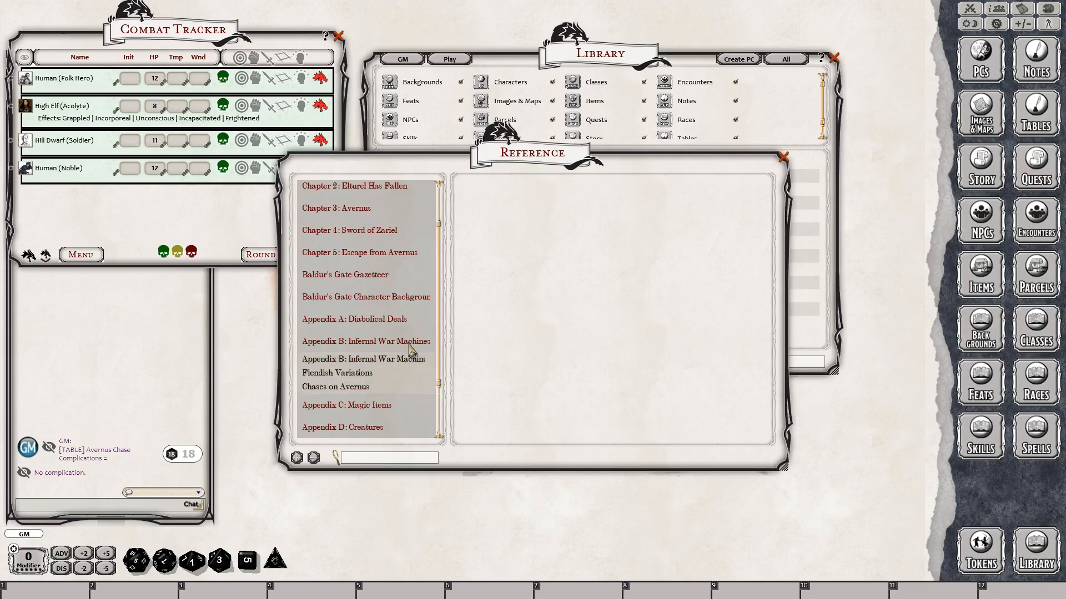
click(396, 359)
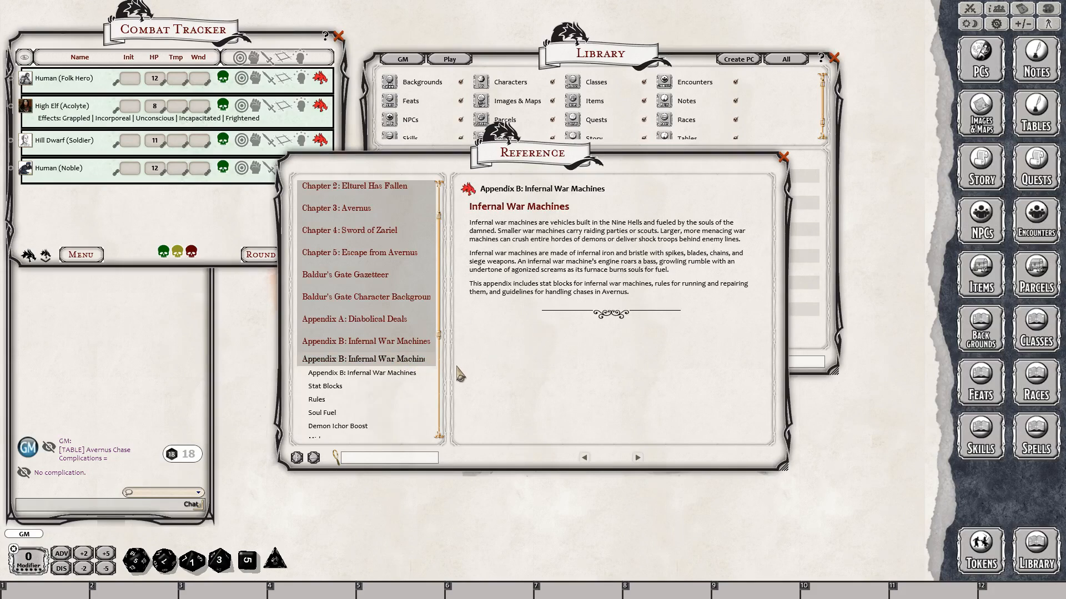
Page through Appendix B from the stat block and driving rules past Soul Fuel and Mishaps to Vehicular Exhaustion.
click(638, 458)
scroll(641, 413, down, 5)
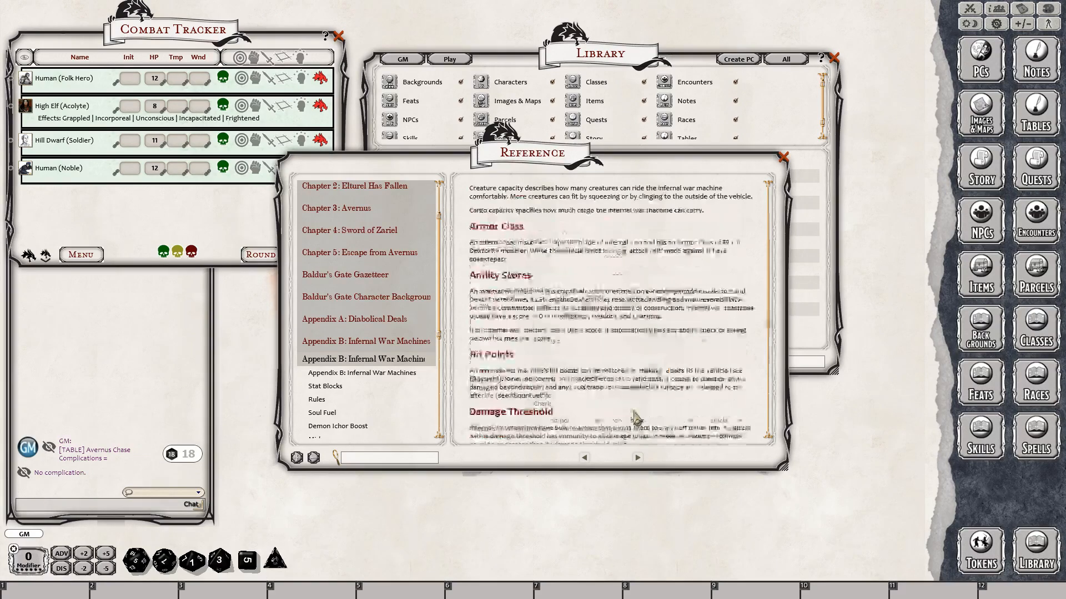
click(638, 458)
scroll(663, 414, down, 8)
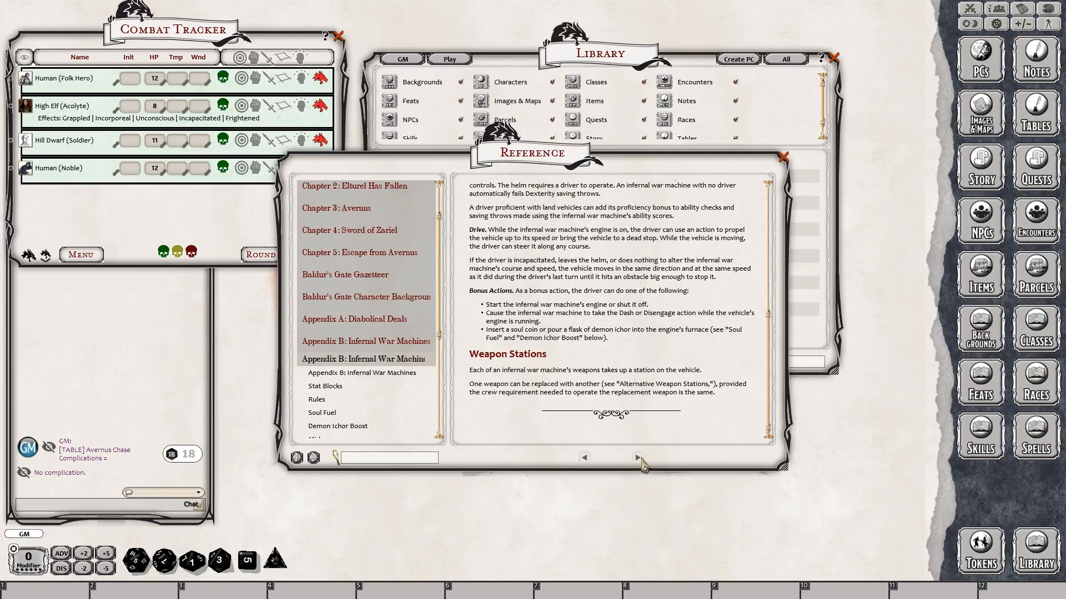
click(638, 458)
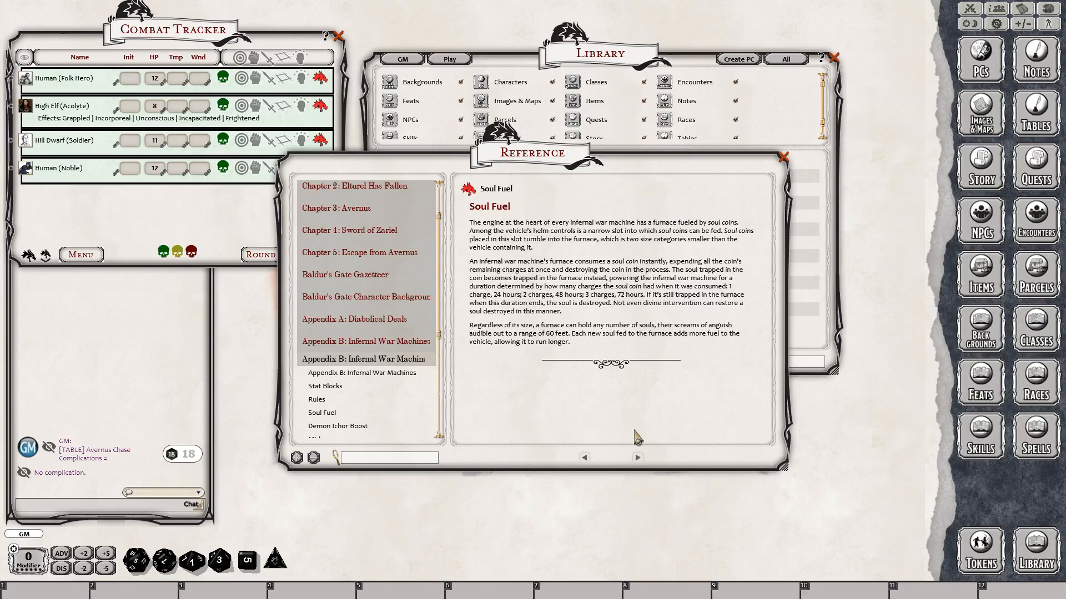
click(638, 458)
click(638, 458)
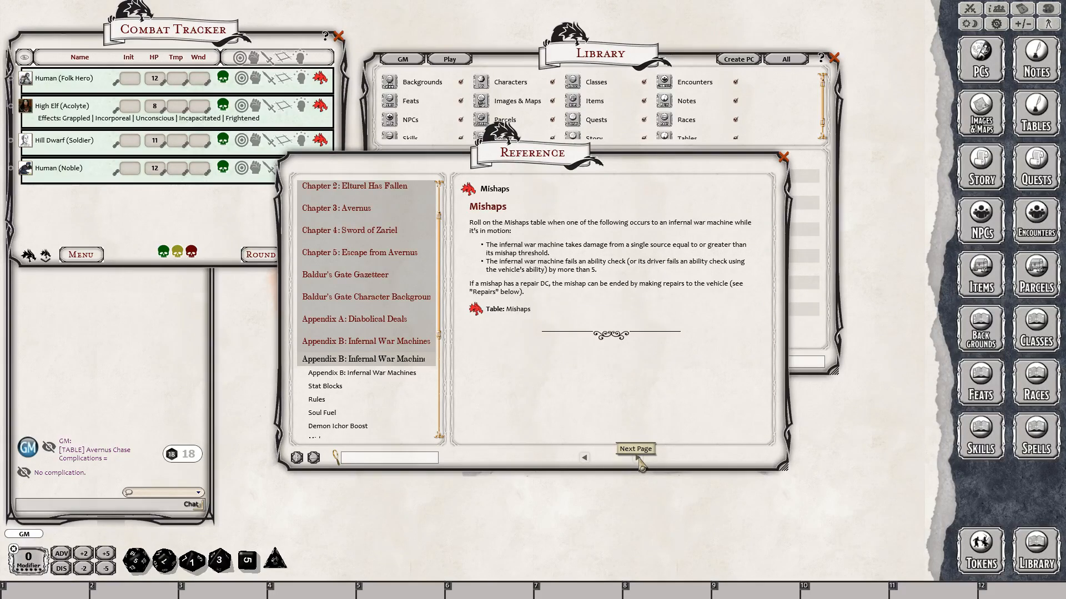
click(639, 458)
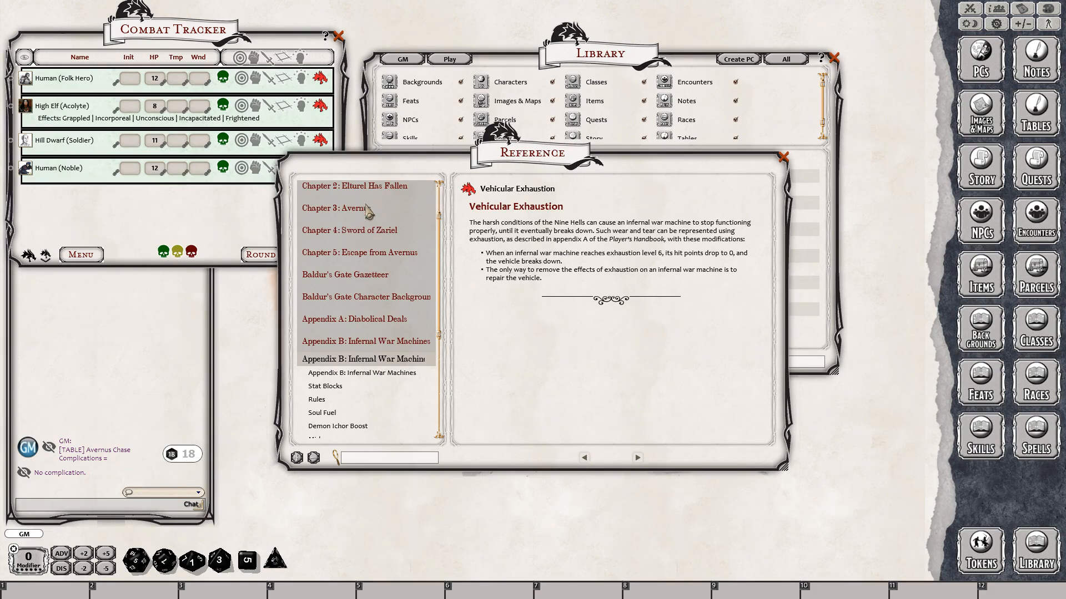
Expand the manual's opening section and Chapter 2, open the Elturel Has Fallen page, and enlarge the reference window across most of the tabletop.
scroll(369, 207, up, 2)
click(377, 193)
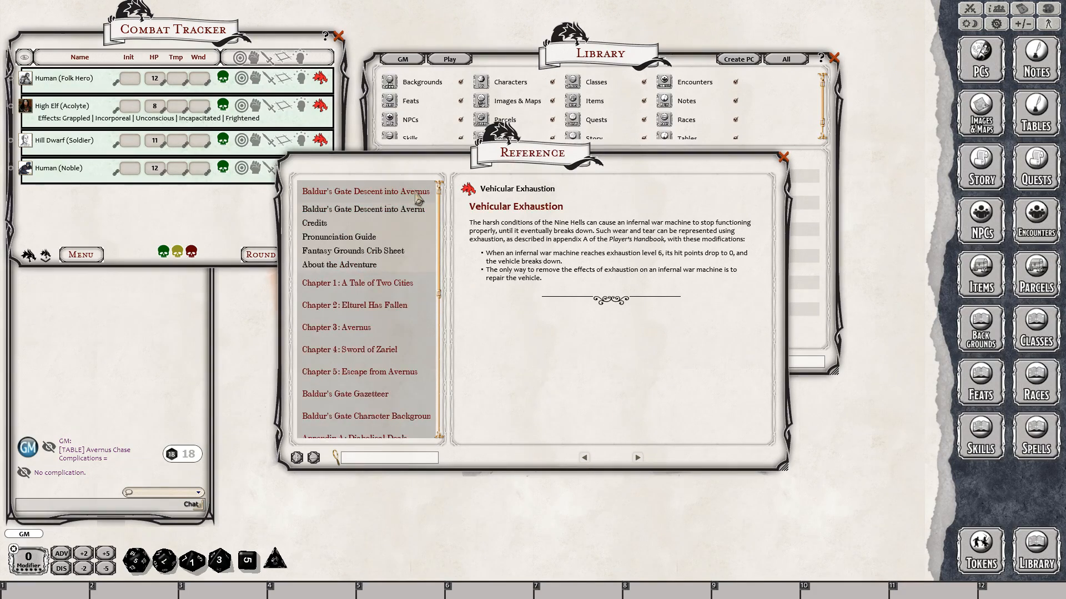
scroll(386, 291, down, 4)
scroll(386, 292, up, 3)
click(373, 272)
click(346, 291)
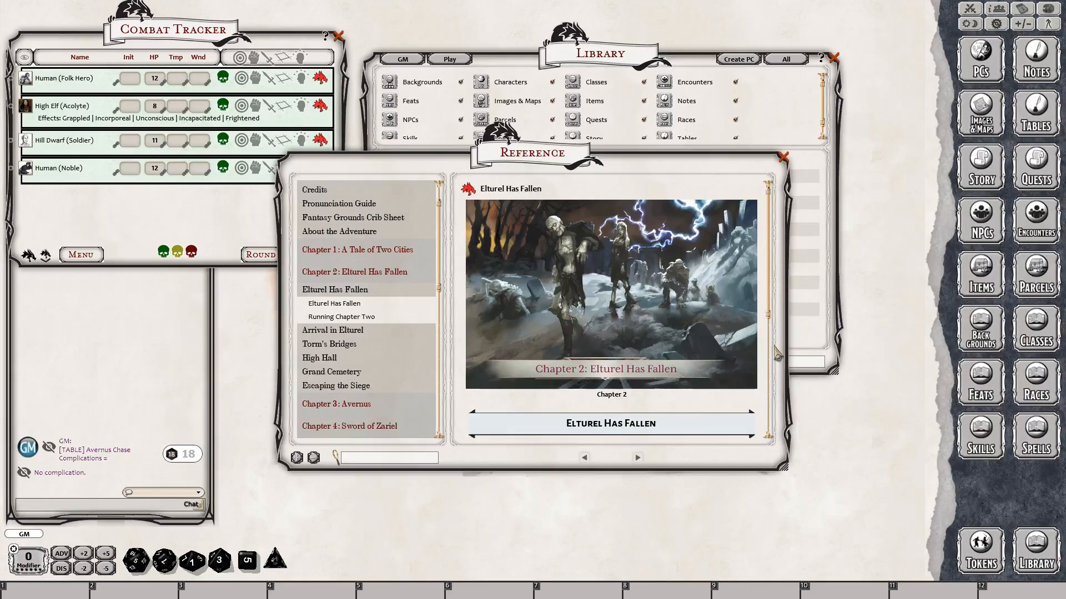
drag(607, 156, 468, 41)
drag(639, 340, 961, 557)
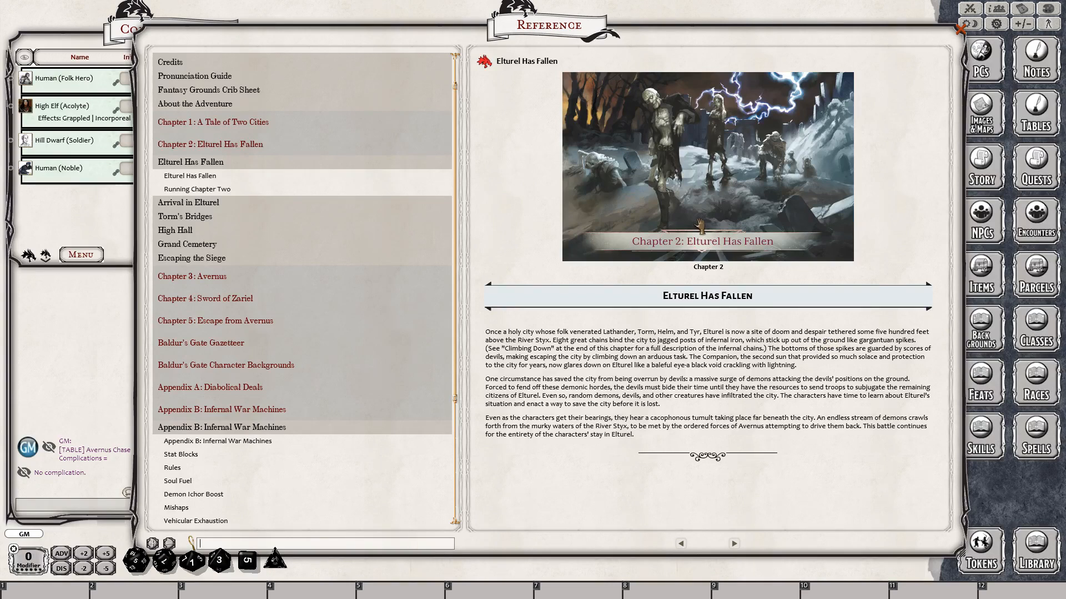
Page through Chapter 2 from Running Chapter Two to Vrock Philosophy, reviewing its text and linked encounters, and close the Reference Manual.
click(736, 546)
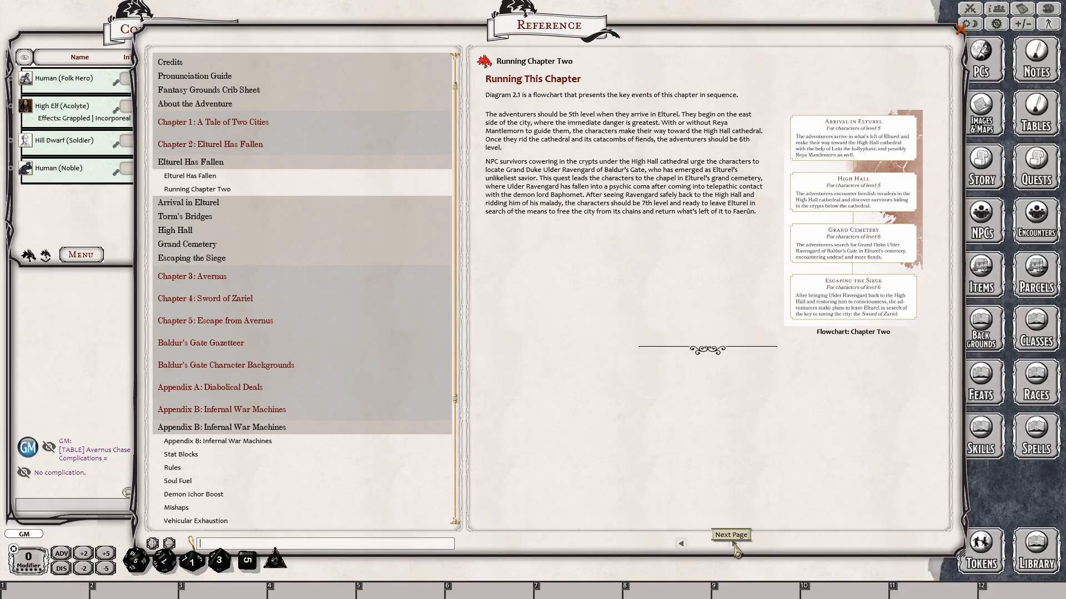
click(735, 546)
click(735, 546)
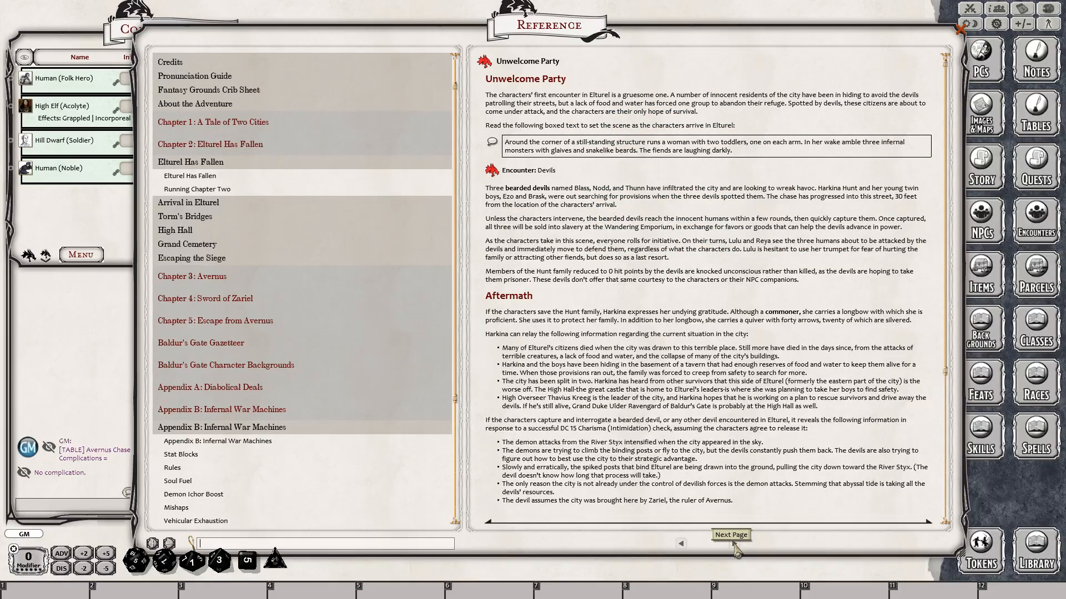
click(736, 546)
click(735, 546)
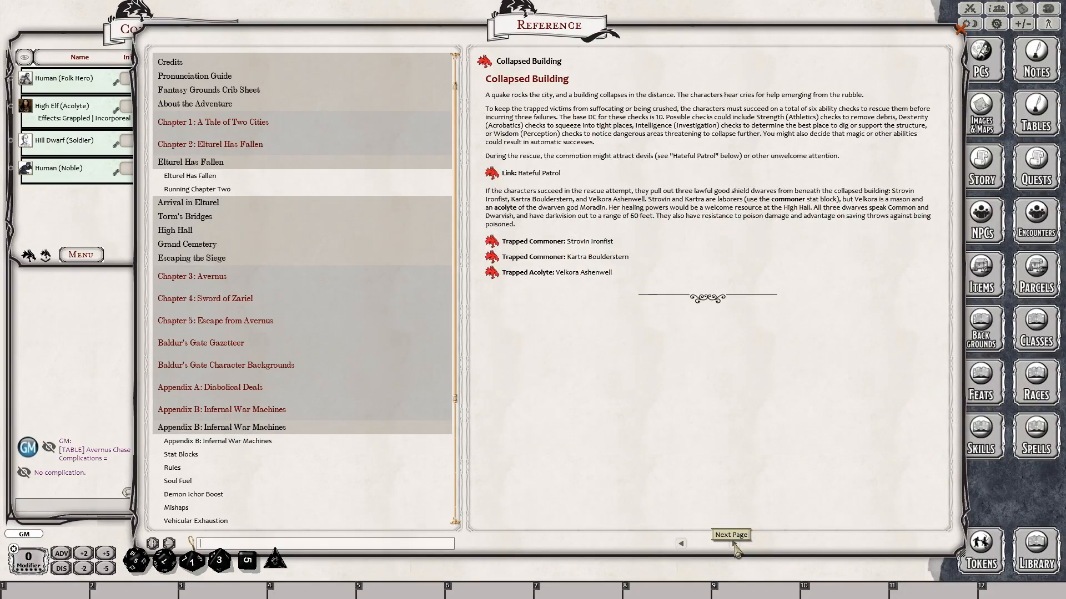
click(737, 549)
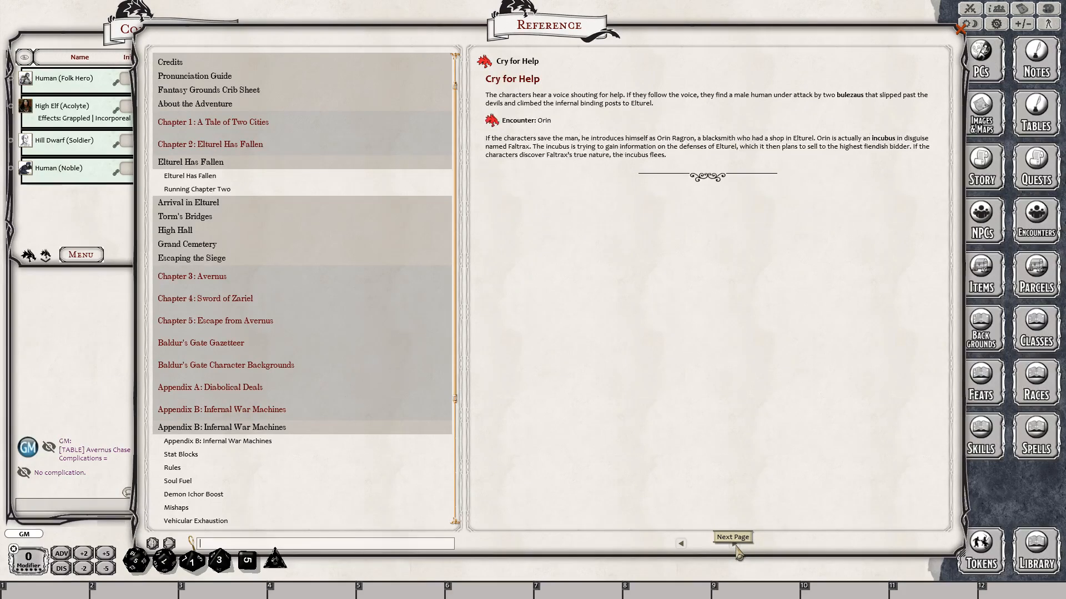
click(737, 550)
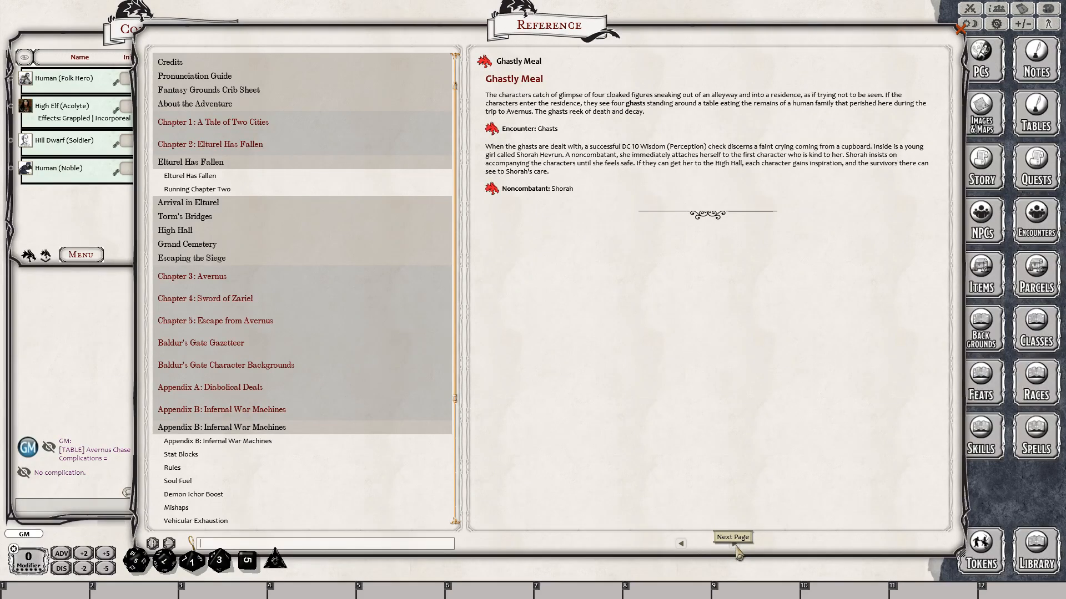
click(737, 550)
click(737, 549)
click(737, 550)
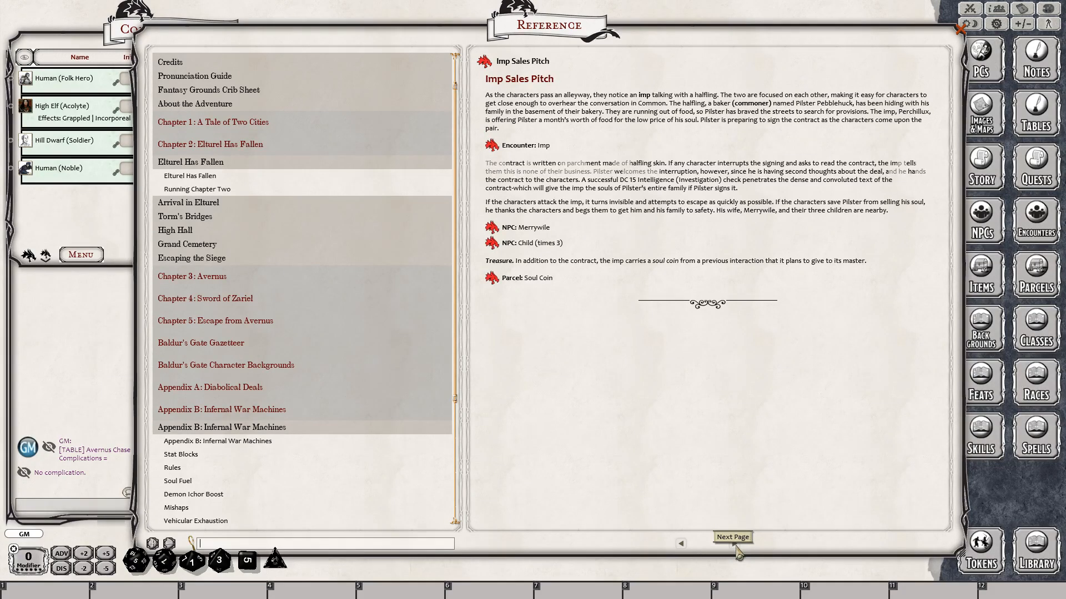
click(738, 550)
click(737, 550)
click(737, 549)
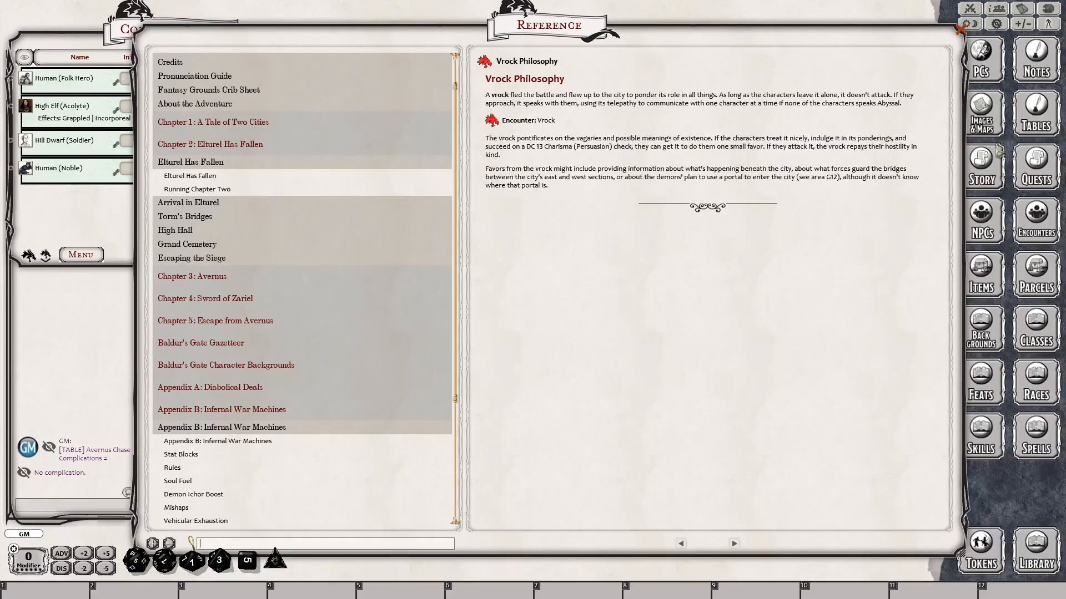
click(961, 30)
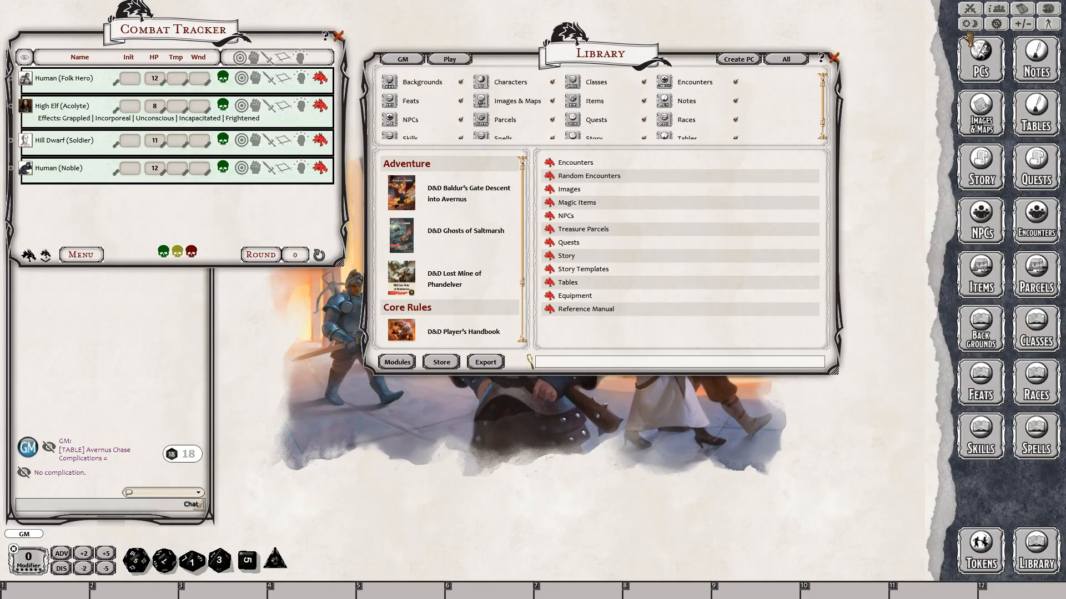